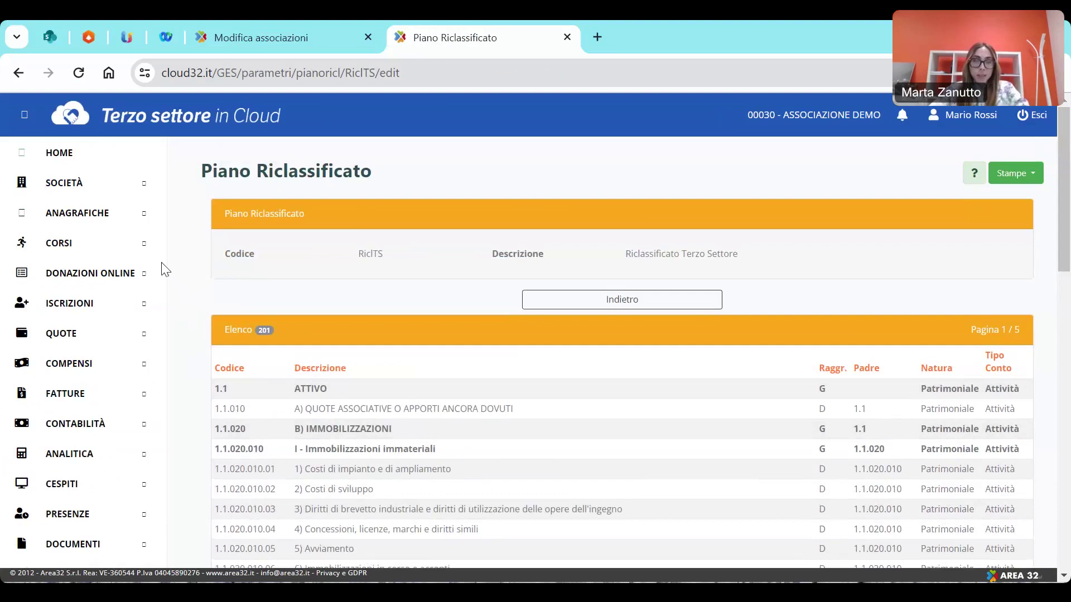
Open the Centri di Costo table, search without filters and look through the listed cost centres.
{"action": "left_click", "coordinate": [96, 182]}
{"action": "scroll", "coordinate": [1, 343], "scroll_direction": "down", "scroll_amount": 2}
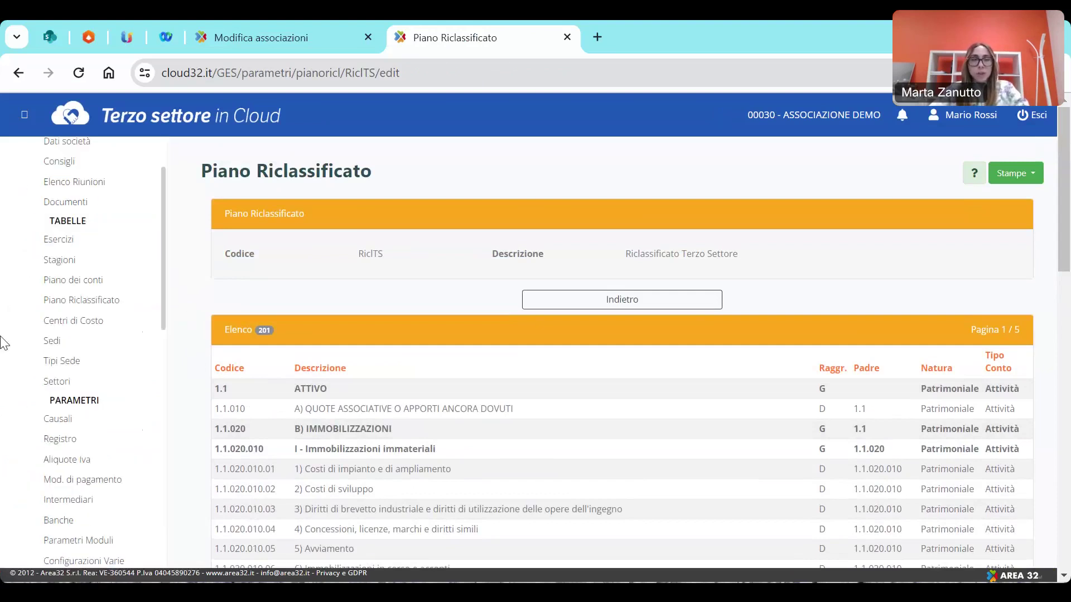
{"action": "left_click", "coordinate": [64, 328]}
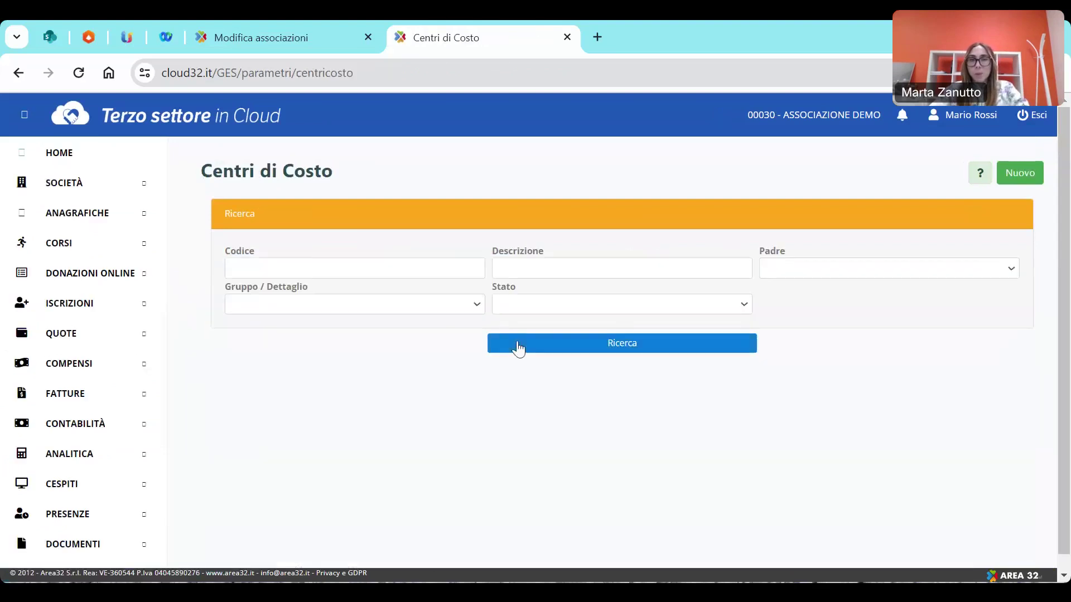
{"action": "left_click", "coordinate": [518, 347]}
{"action": "scroll", "coordinate": [512, 376], "scroll_direction": "down", "scroll_amount": 1}
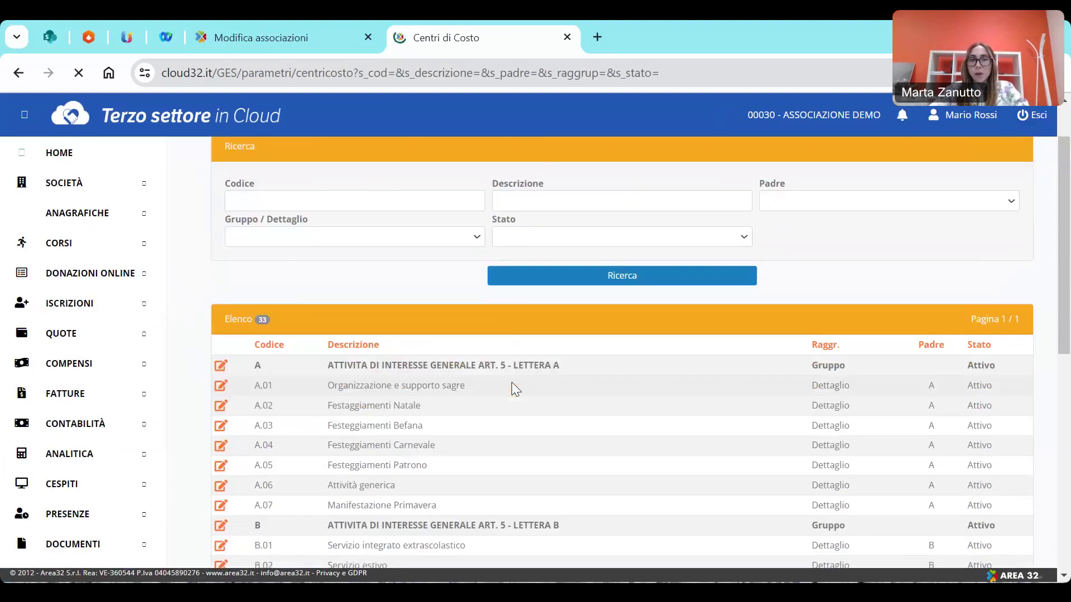
{"action": "scroll", "coordinate": [513, 384], "scroll_direction": "down", "scroll_amount": 6}
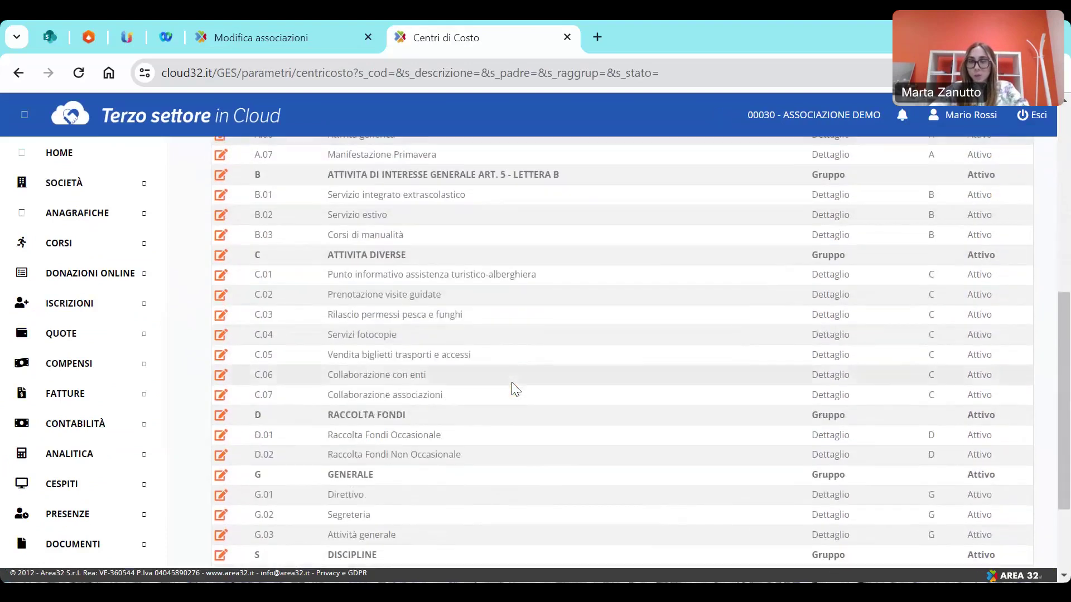
{"action": "scroll", "coordinate": [512, 384], "scroll_direction": "up", "scroll_amount": 7}
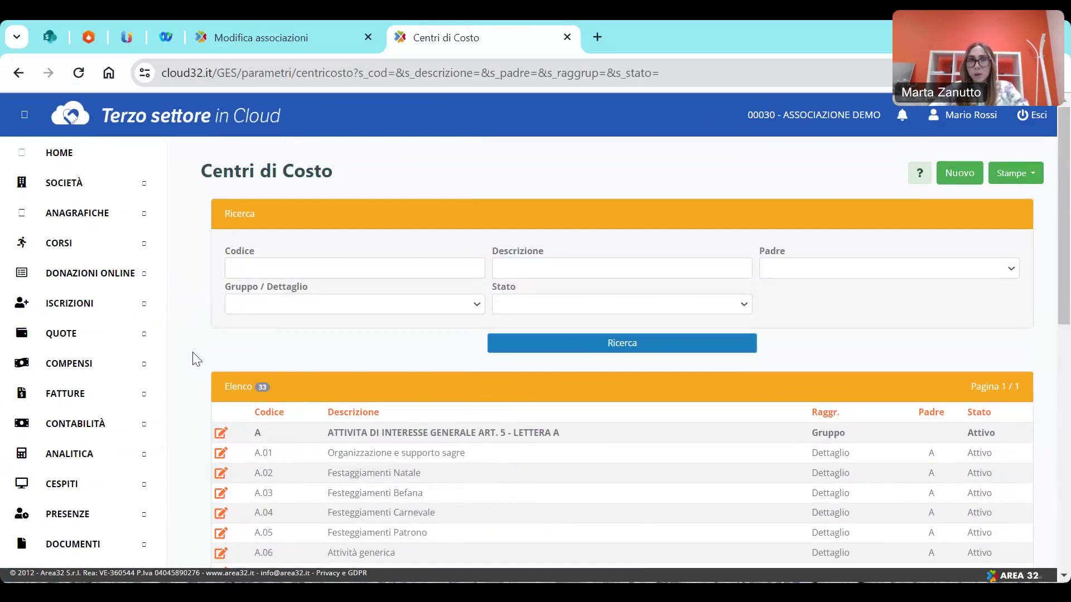
Open the Causali parameters of the Società section and look through the list of causali.
{"action": "left_click", "coordinate": [19, 163]}
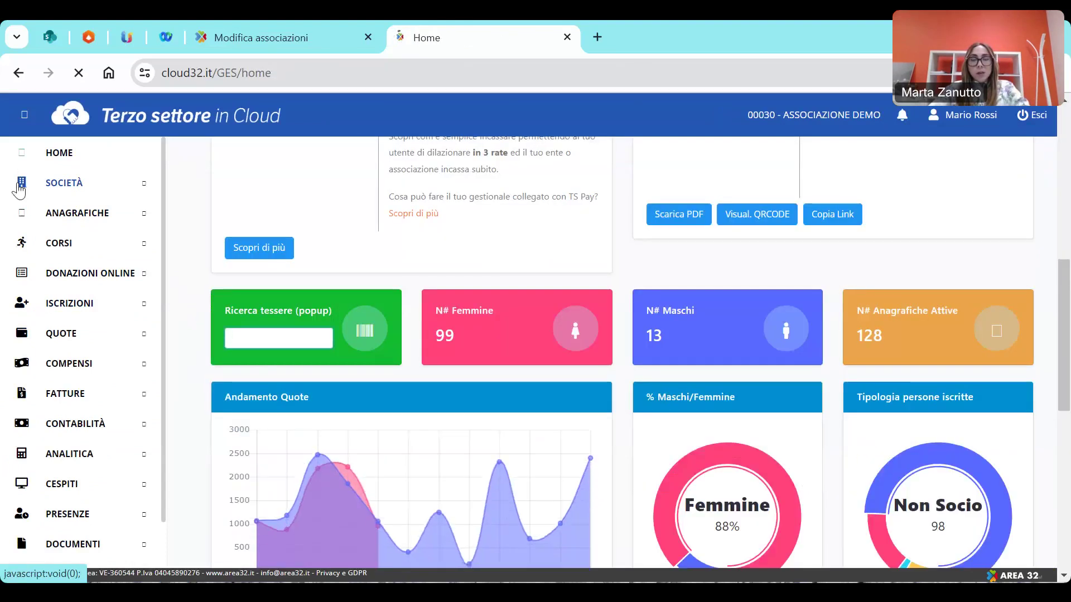
{"action": "left_click", "coordinate": [20, 189]}
{"action": "scroll", "coordinate": [13, 303], "scroll_direction": "down", "scroll_amount": 3}
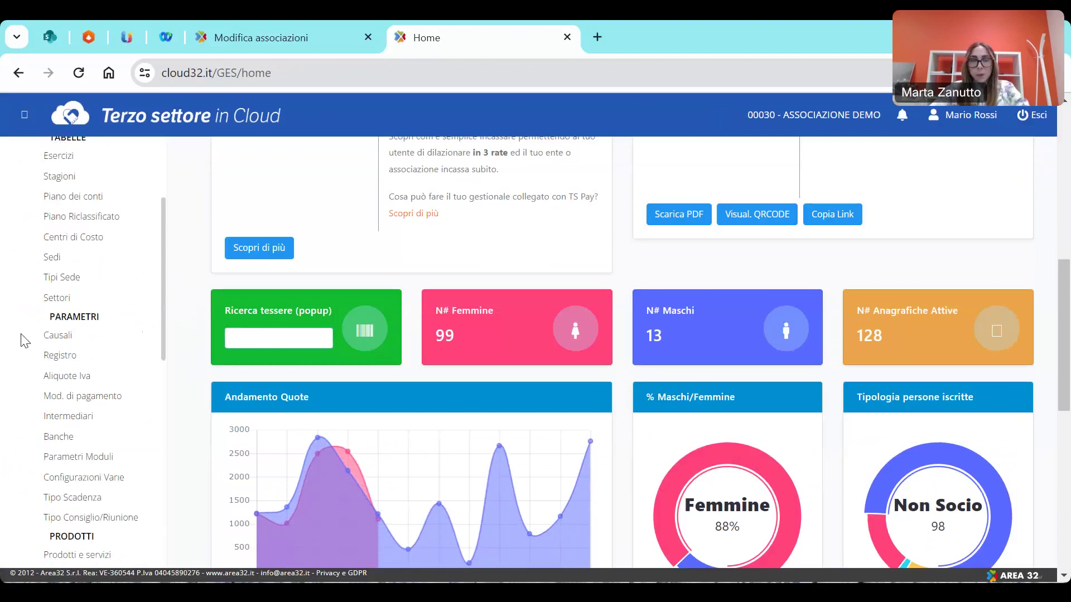
{"action": "left_click", "coordinate": [72, 337]}
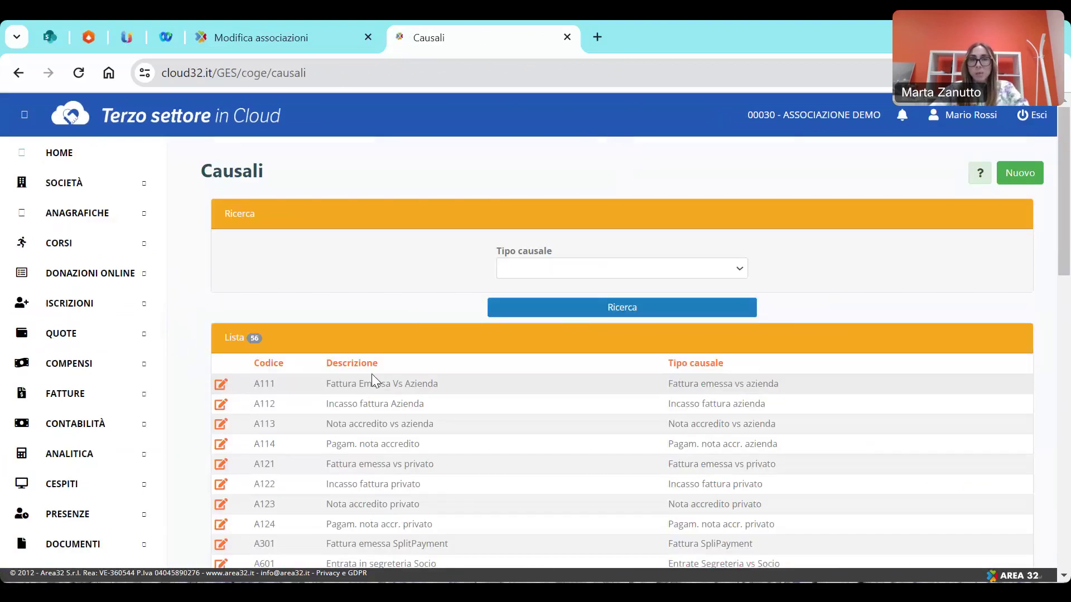
{"action": "scroll", "coordinate": [401, 320], "scroll_direction": "down", "scroll_amount": 3}
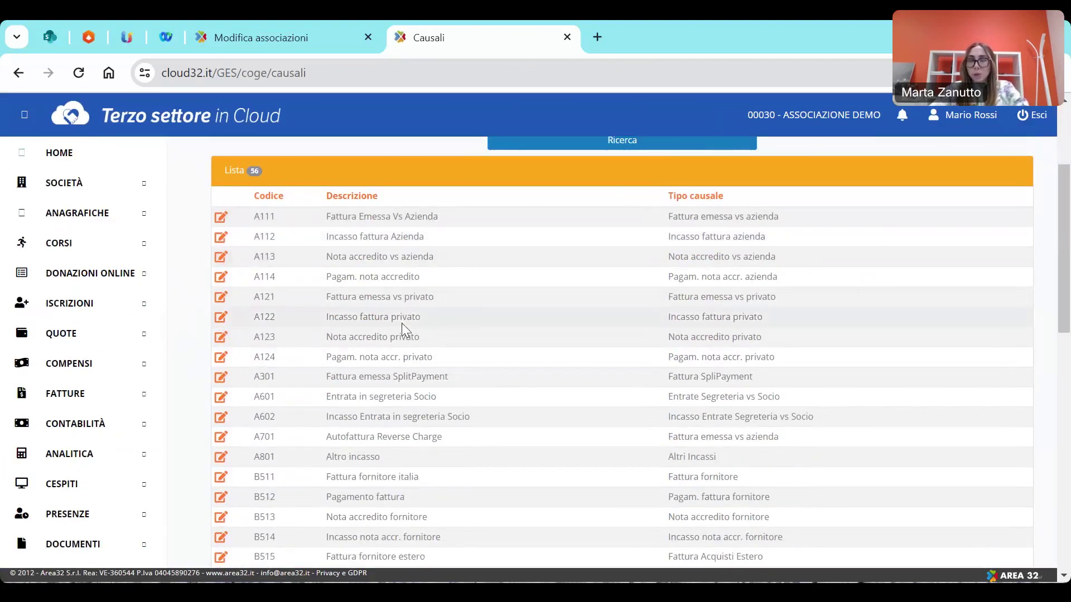
{"action": "scroll", "coordinate": [411, 396], "scroll_direction": "down", "scroll_amount": 3}
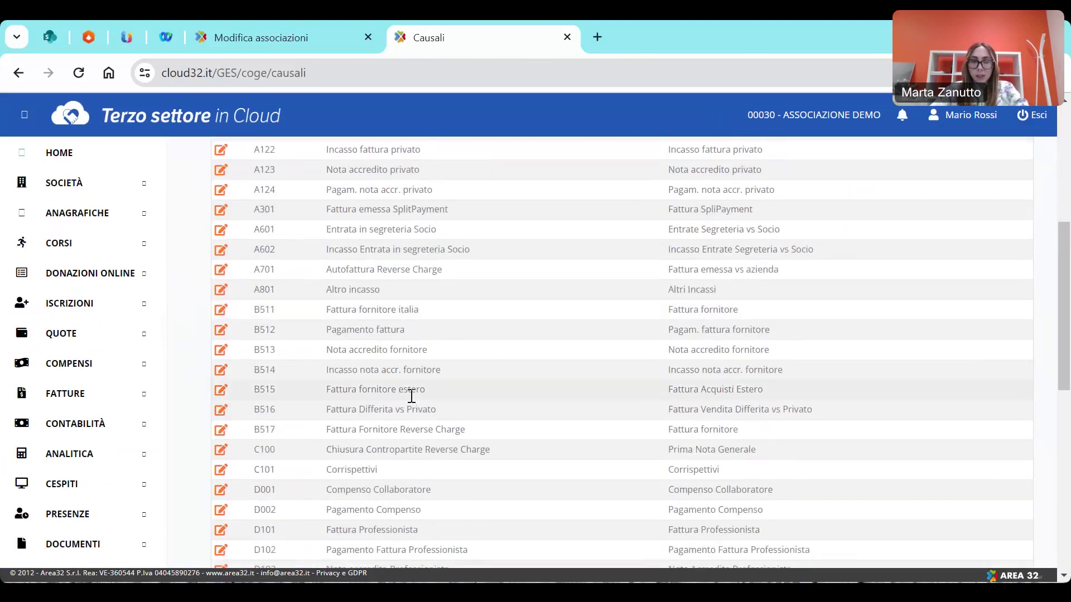
{"action": "scroll", "coordinate": [412, 396], "scroll_direction": "down", "scroll_amount": 6}
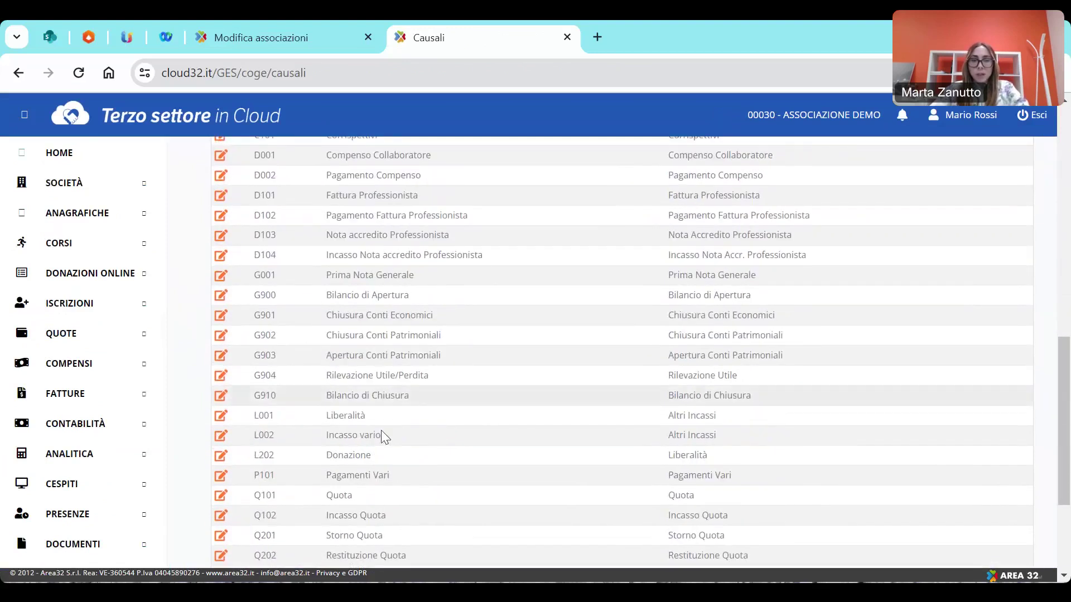
Open the L001 Liberalità causale, review its print, image and mail parameters, and return to the list without saving.
{"action": "left_click", "coordinate": [220, 420]}
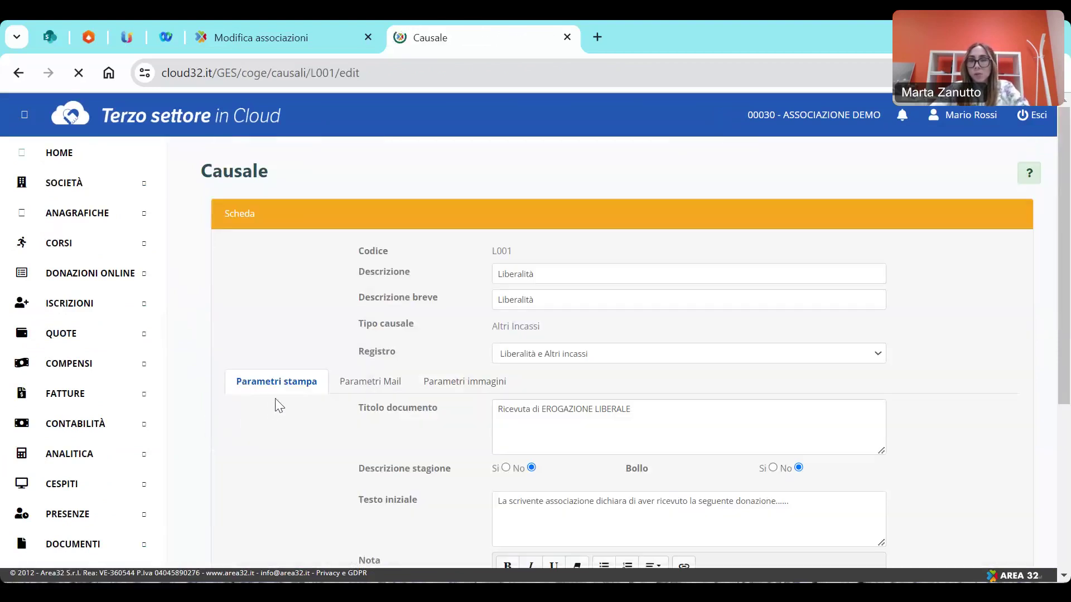
{"action": "scroll", "coordinate": [277, 430], "scroll_direction": "down", "scroll_amount": 2}
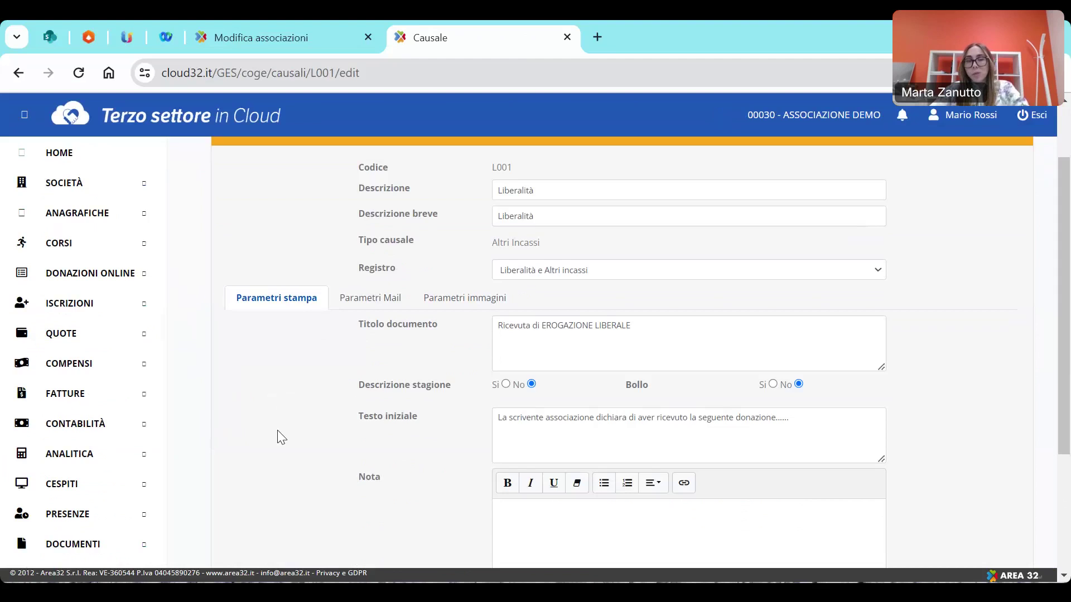
{"action": "scroll", "coordinate": [282, 330], "scroll_direction": "down", "scroll_amount": 1}
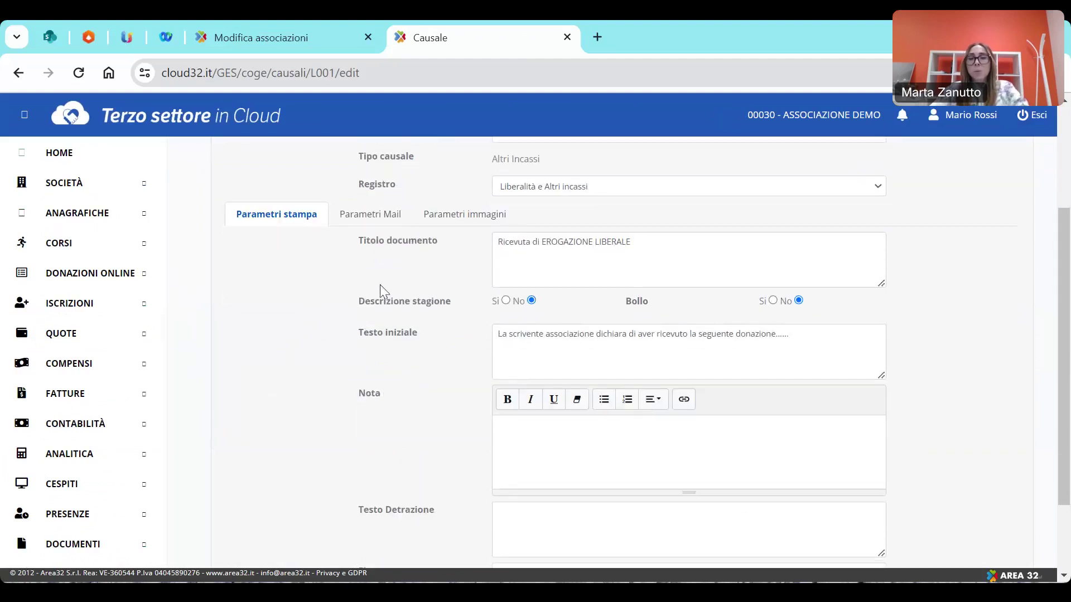
{"action": "left_click", "coordinate": [449, 228]}
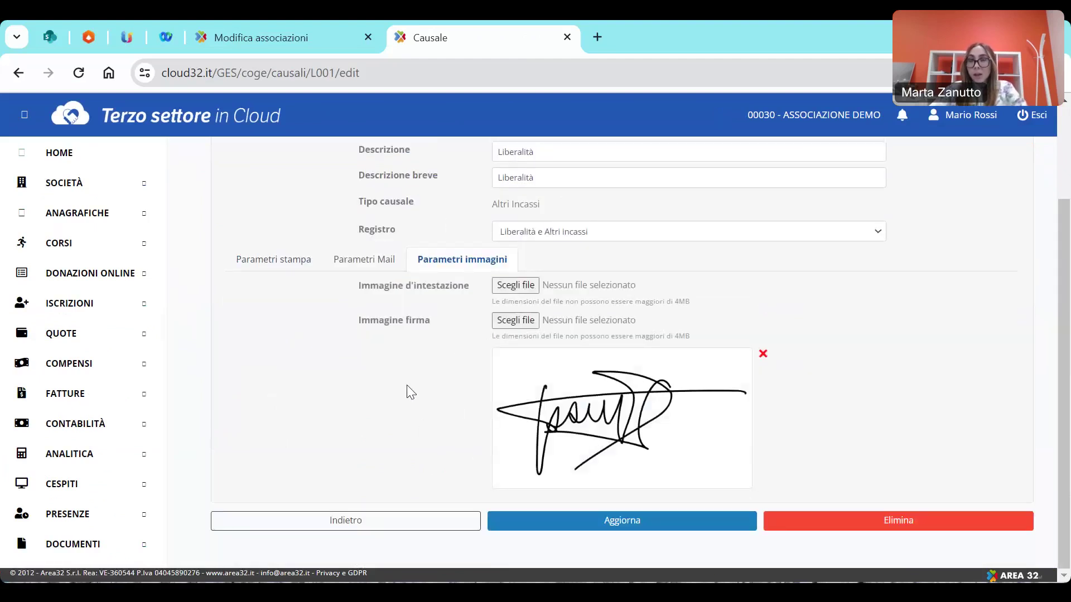
{"action": "left_click", "coordinate": [369, 260]}
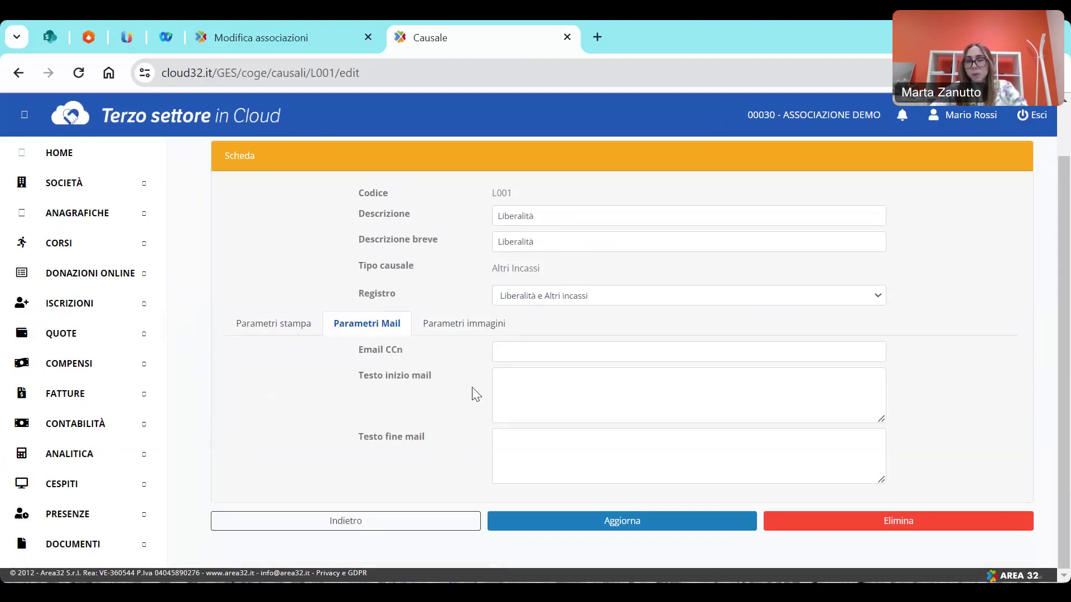
{"action": "left_click", "coordinate": [409, 520]}
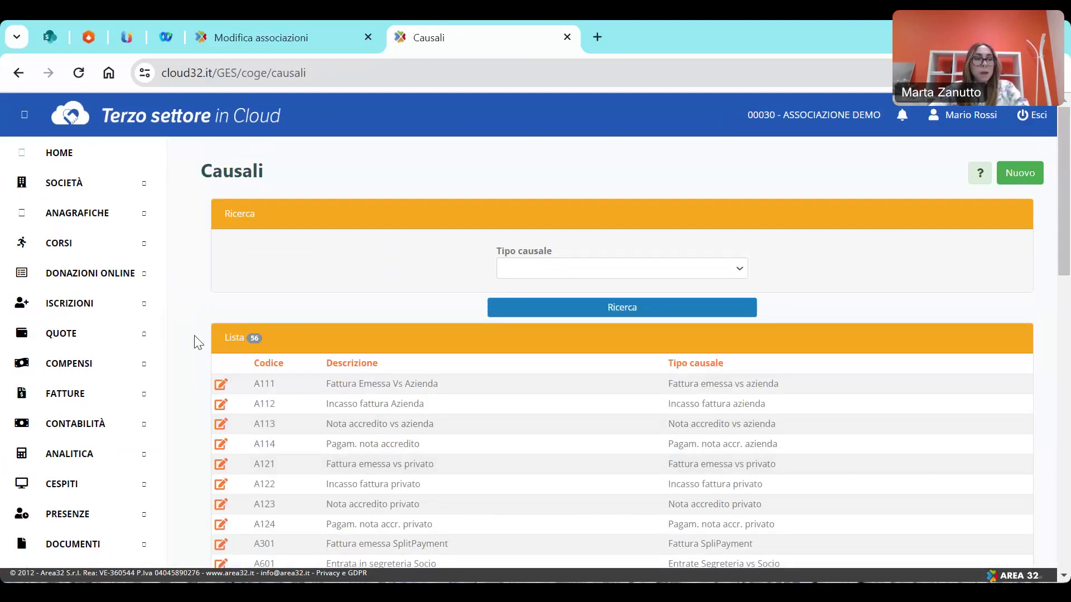
Open the Tipo Consiglio/Riunione parameters of the Società section.
{"action": "left_click", "coordinate": [57, 194]}
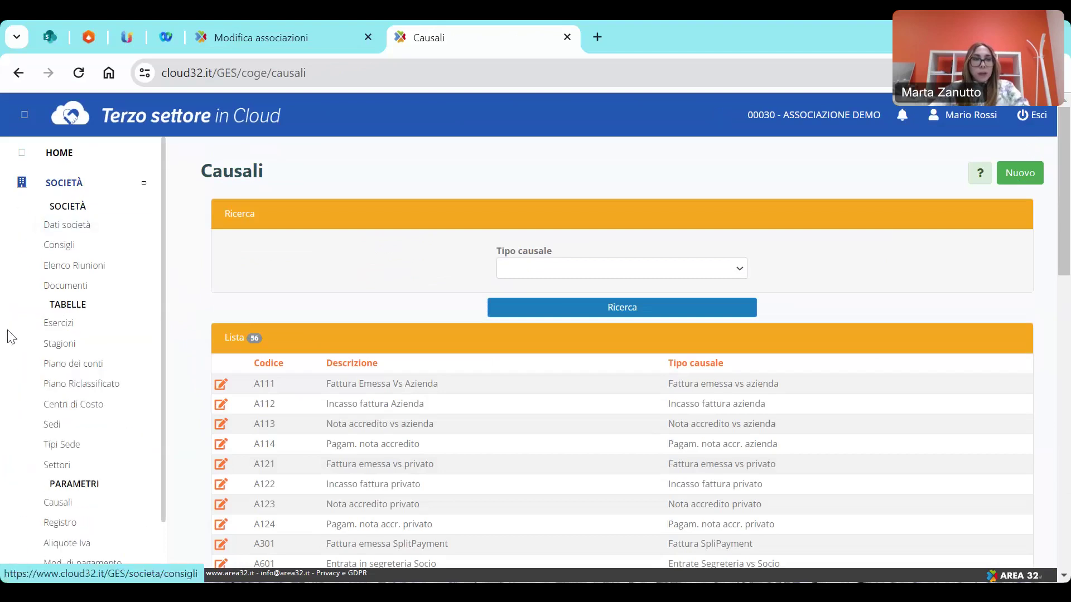
{"action": "scroll", "coordinate": [11, 337], "scroll_direction": "down", "scroll_amount": 5}
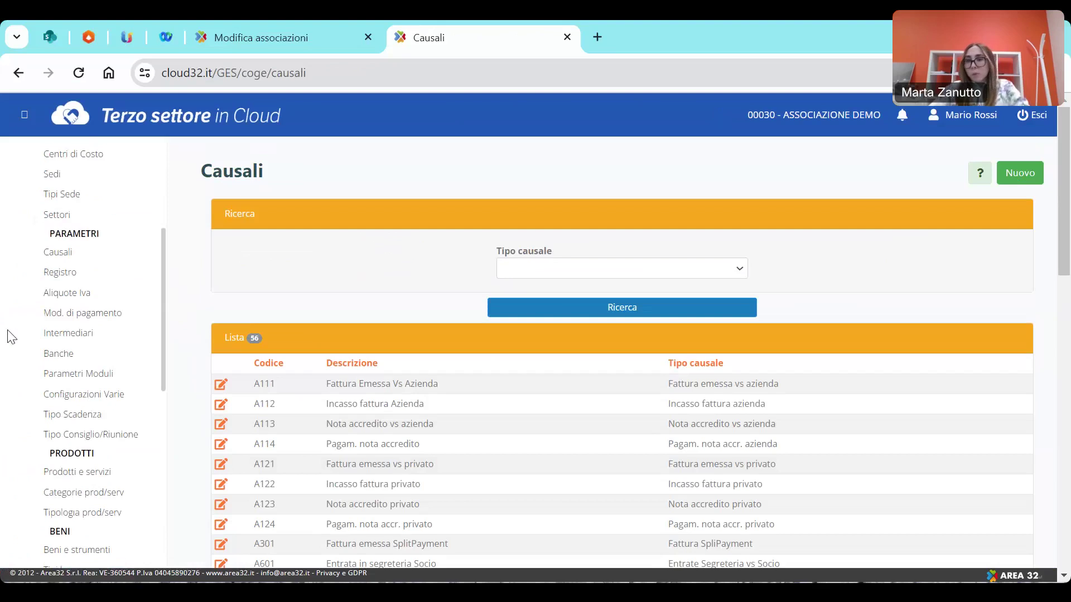
{"action": "scroll", "coordinate": [10, 337], "scroll_direction": "down", "scroll_amount": 2}
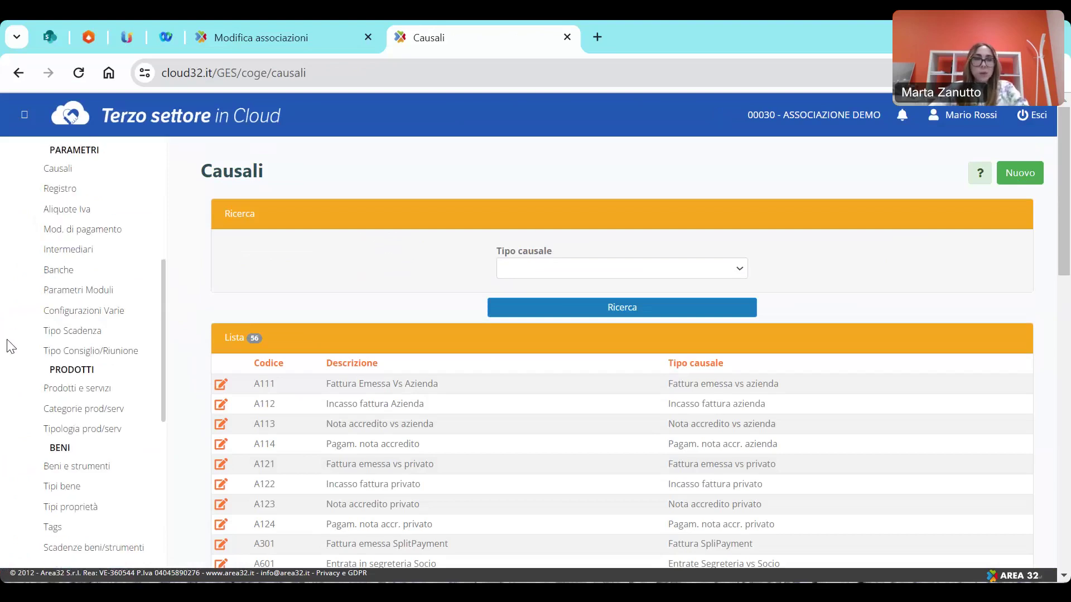
{"action": "left_click", "coordinate": [97, 361]}
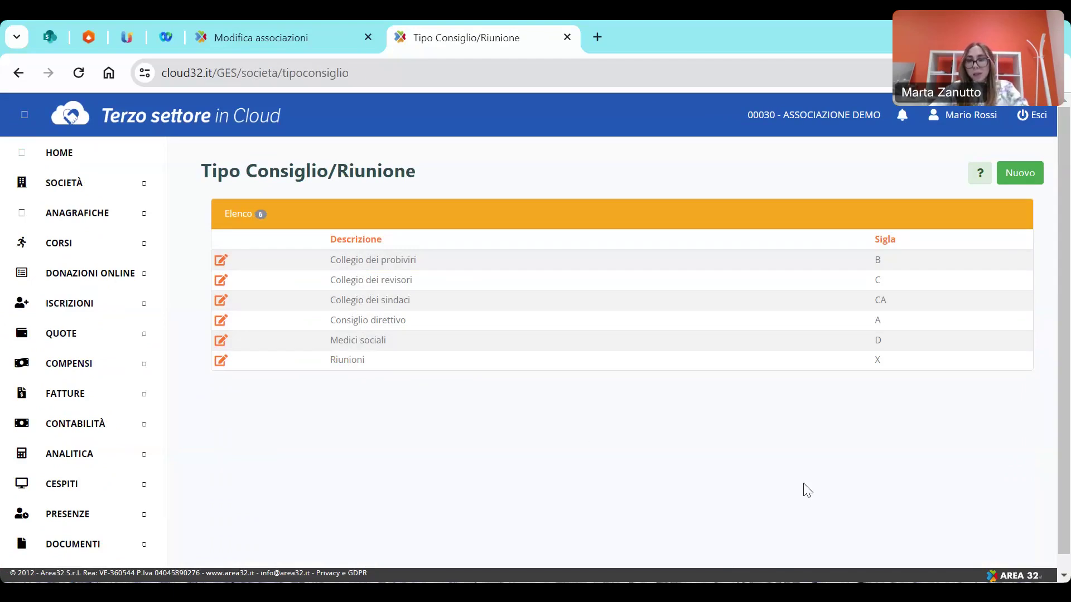
Switch to the old AthenaPortal and review the general data and parameter entries offered under Società.
{"action": "key", "text": "alt+Tab"}
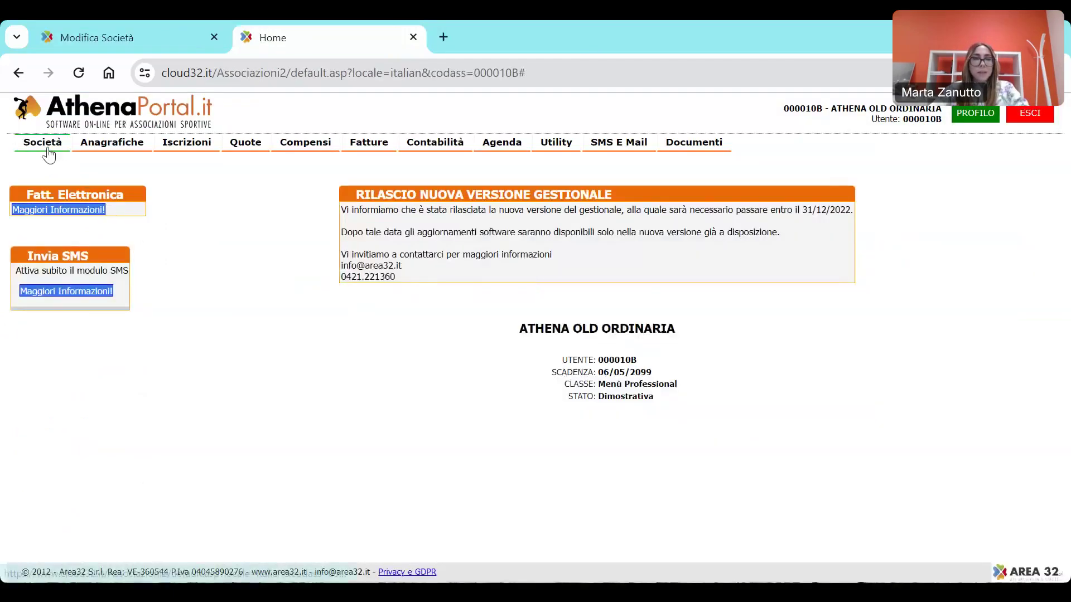
{"action": "mouse_move", "coordinate": [48, 150]}
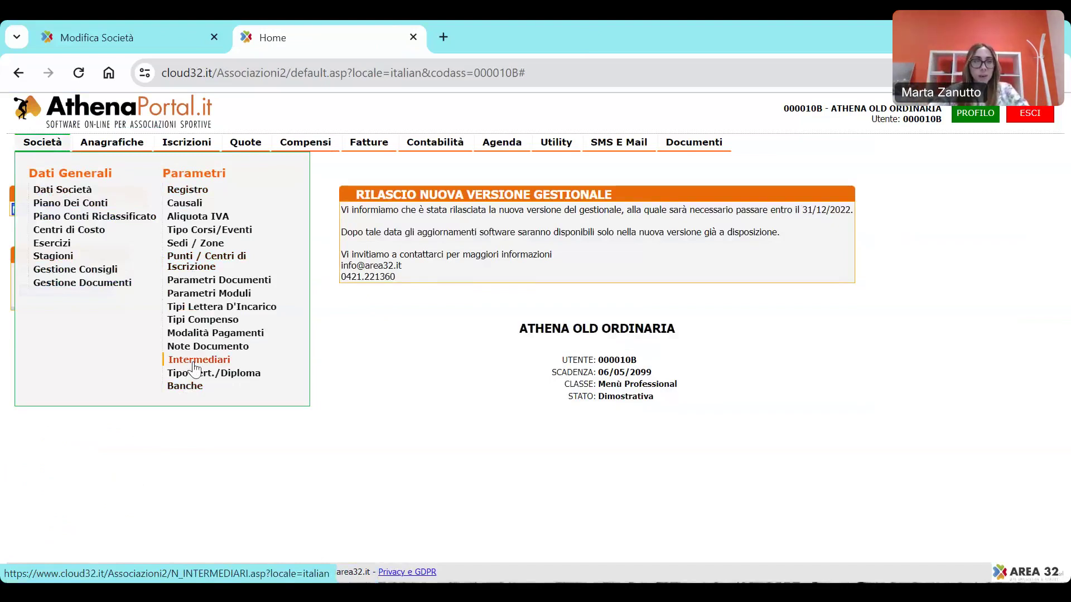
{"action": "mouse_move", "coordinate": [131, 152]}
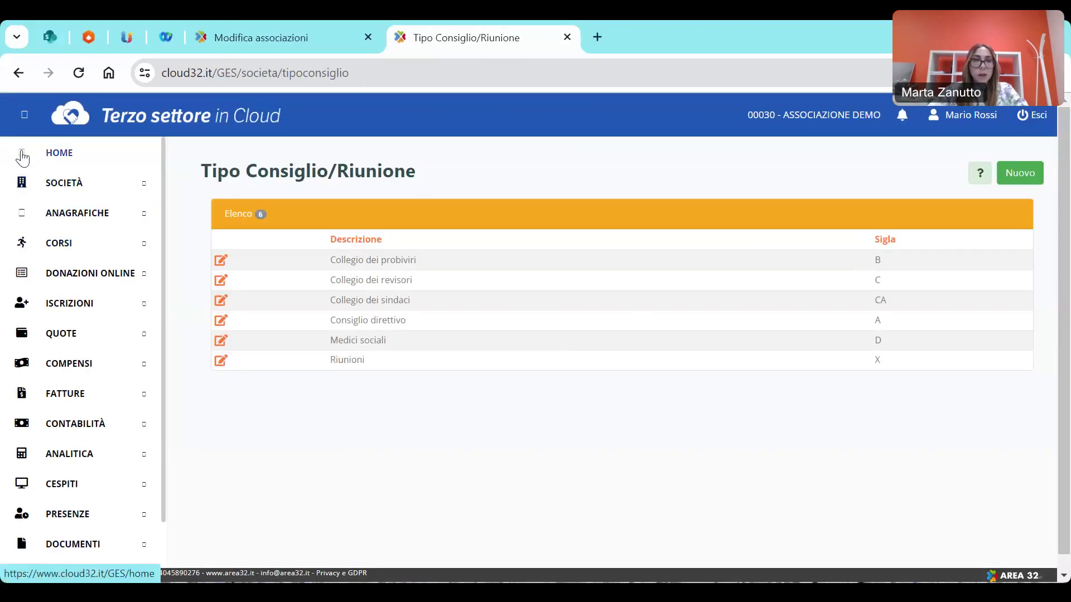
Return to Terzo settore in Cloud, open Prodotti e servizi and search without filters to examine the list.
{"action": "left_click", "coordinate": [23, 154]}
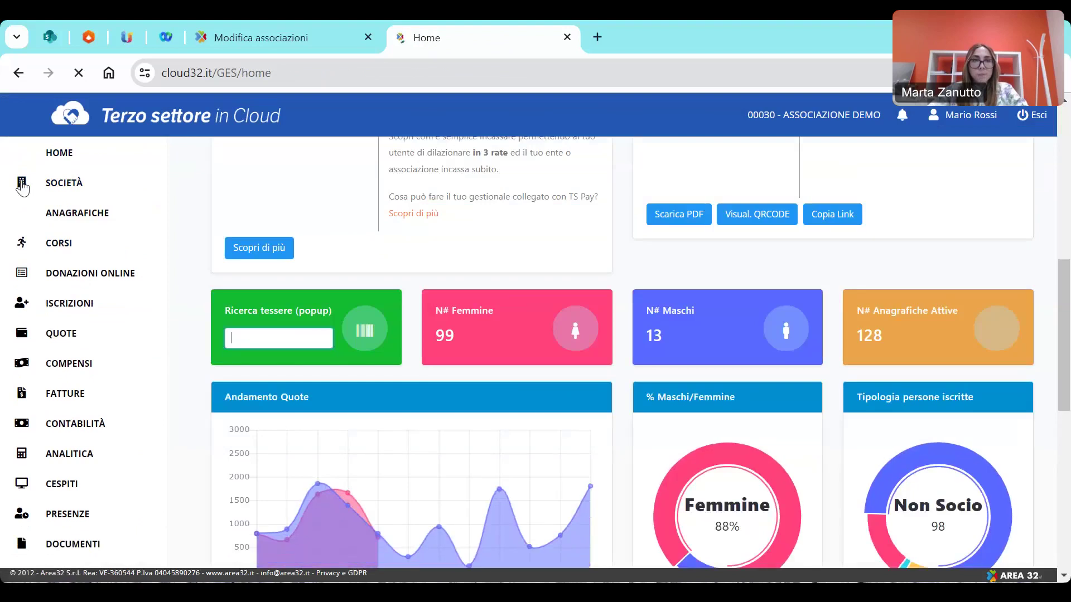
{"action": "left_click", "coordinate": [22, 186]}
{"action": "scroll", "coordinate": [21, 282], "scroll_direction": "down", "scroll_amount": 2}
{"action": "scroll", "coordinate": [22, 282], "scroll_direction": "down", "scroll_amount": 6}
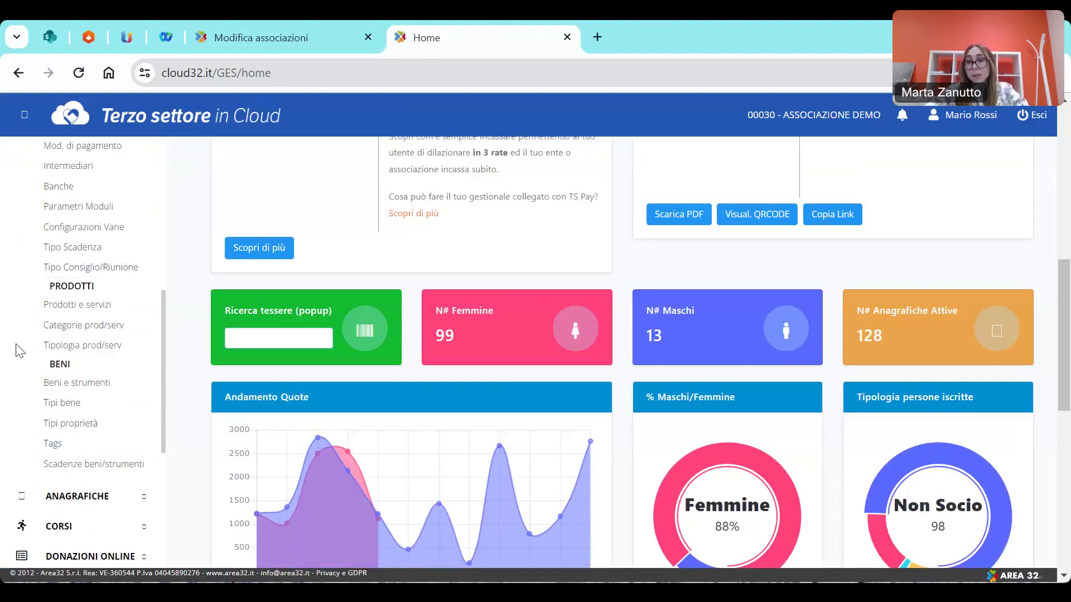
{"action": "left_click", "coordinate": [93, 314]}
{"action": "left_click", "coordinate": [577, 384]}
{"action": "scroll", "coordinate": [325, 446], "scroll_direction": "down", "scroll_amount": 3}
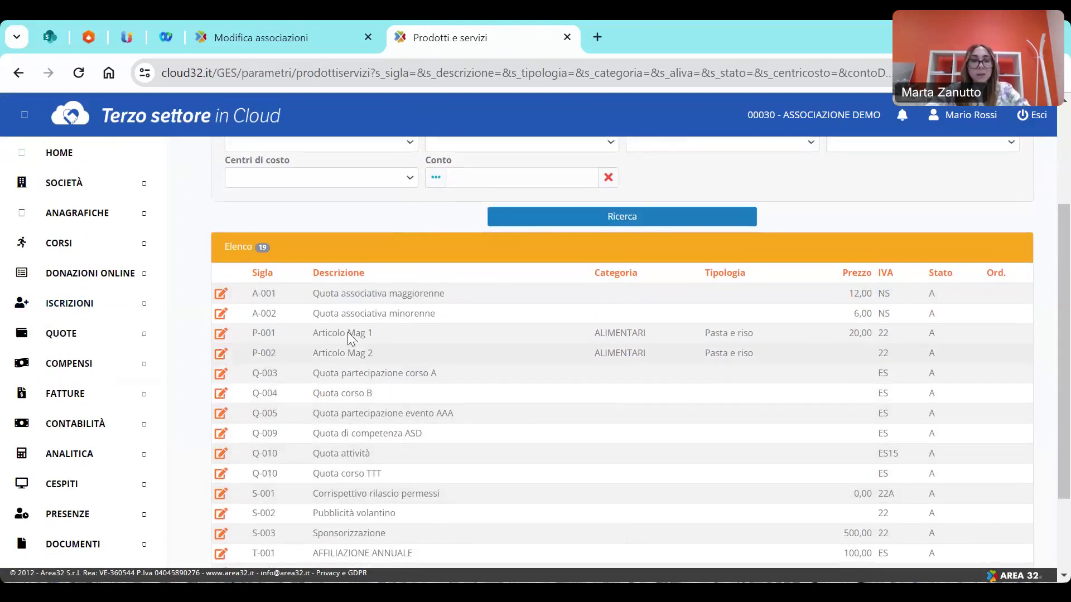
{"action": "scroll", "coordinate": [347, 332], "scroll_direction": "up", "scroll_amount": 3}
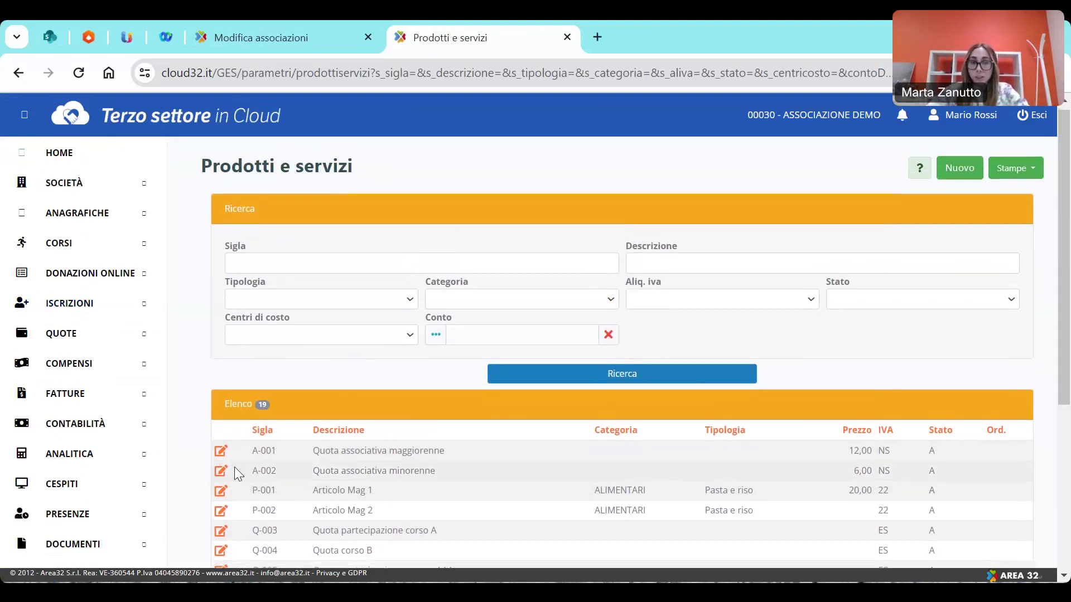
Open product Q-003 Quota partecipazione corso A, review its description and account fields, and return to the list without saving.
{"action": "scroll", "coordinate": [219, 459], "scroll_direction": "down", "scroll_amount": 1}
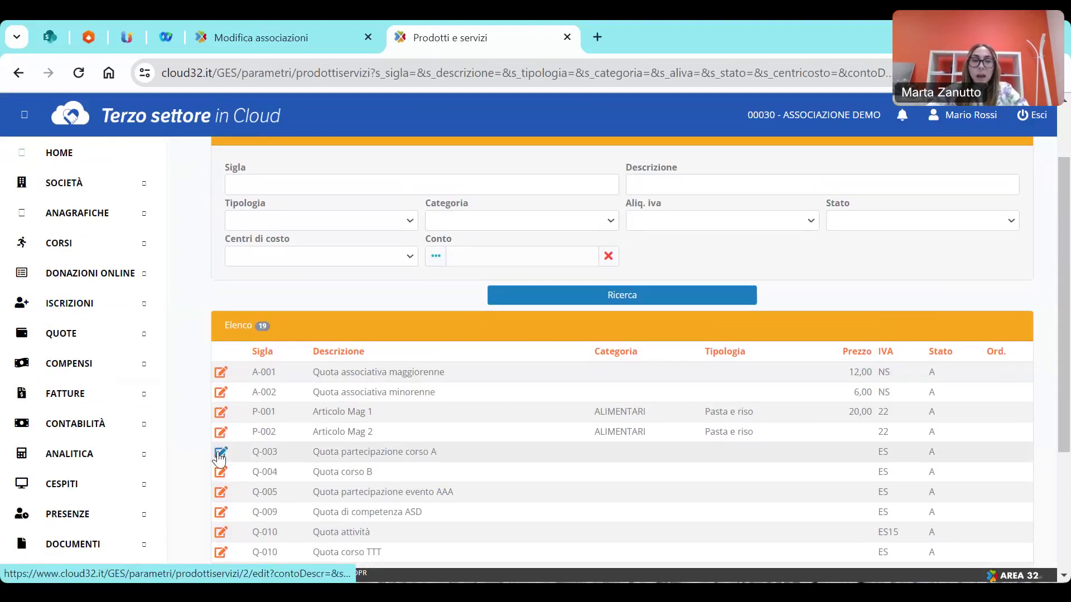
{"action": "left_click", "coordinate": [220, 456]}
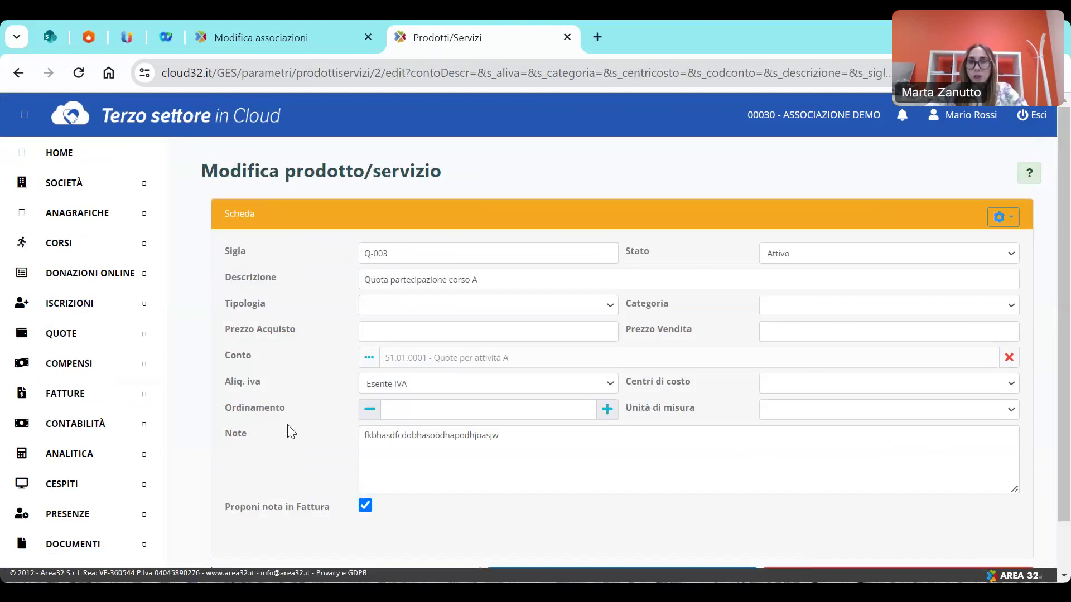
{"action": "scroll", "coordinate": [289, 387], "scroll_direction": "down", "scroll_amount": 1}
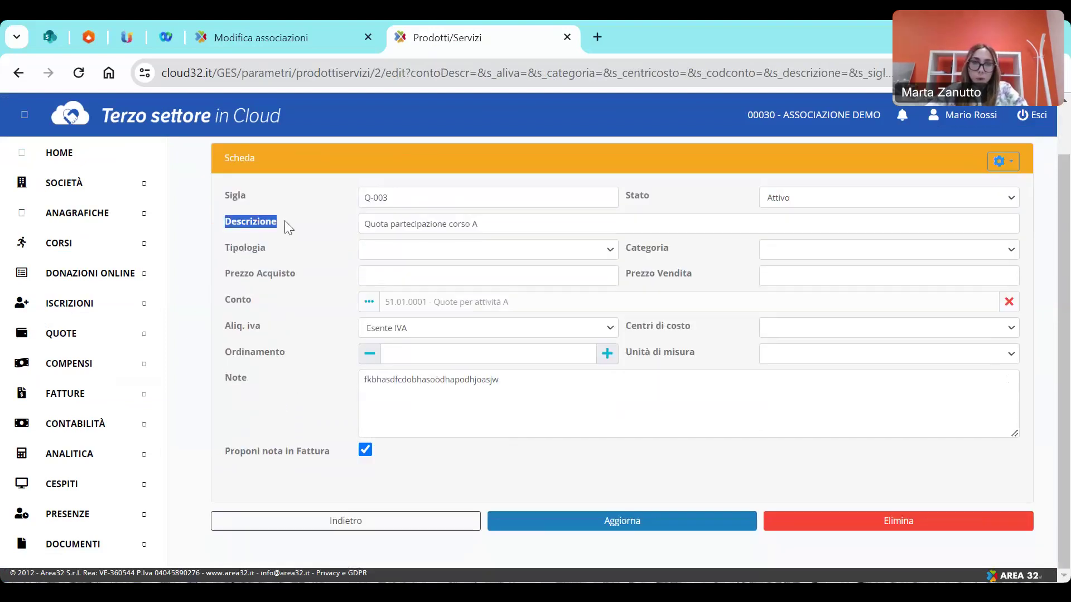
{"action": "double_click", "coordinate": [249, 300]}
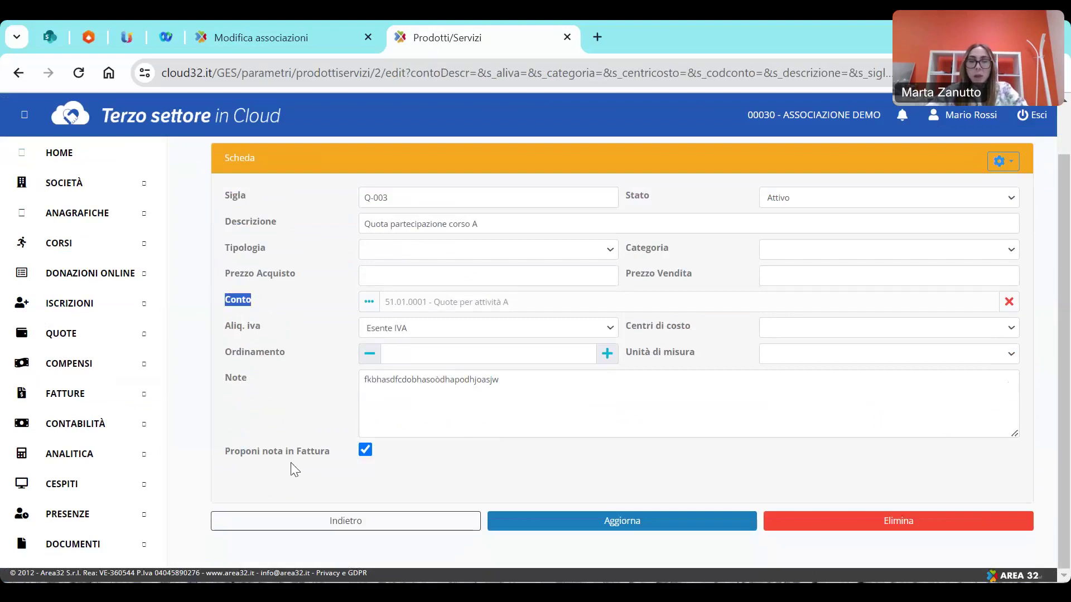
{"action": "left_click", "coordinate": [305, 520]}
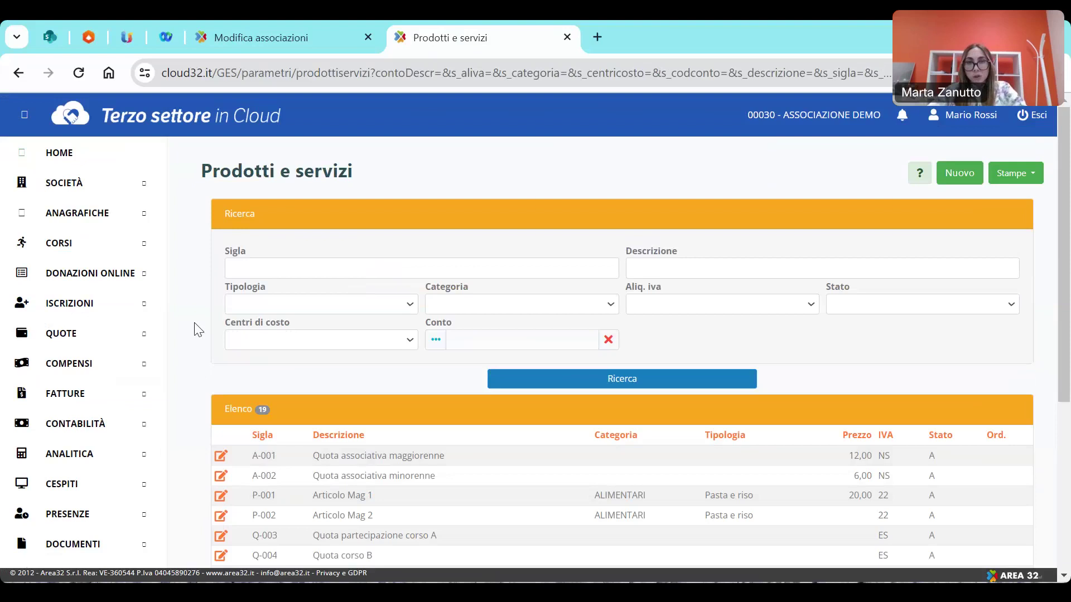
Open the Beni e strumenti page of the Società section.
{"action": "left_click", "coordinate": [158, 212]}
{"action": "left_click", "coordinate": [107, 187]}
{"action": "scroll", "coordinate": [50, 379], "scroll_direction": "down", "scroll_amount": 5}
{"action": "scroll", "coordinate": [50, 383], "scroll_direction": "down", "scroll_amount": 3}
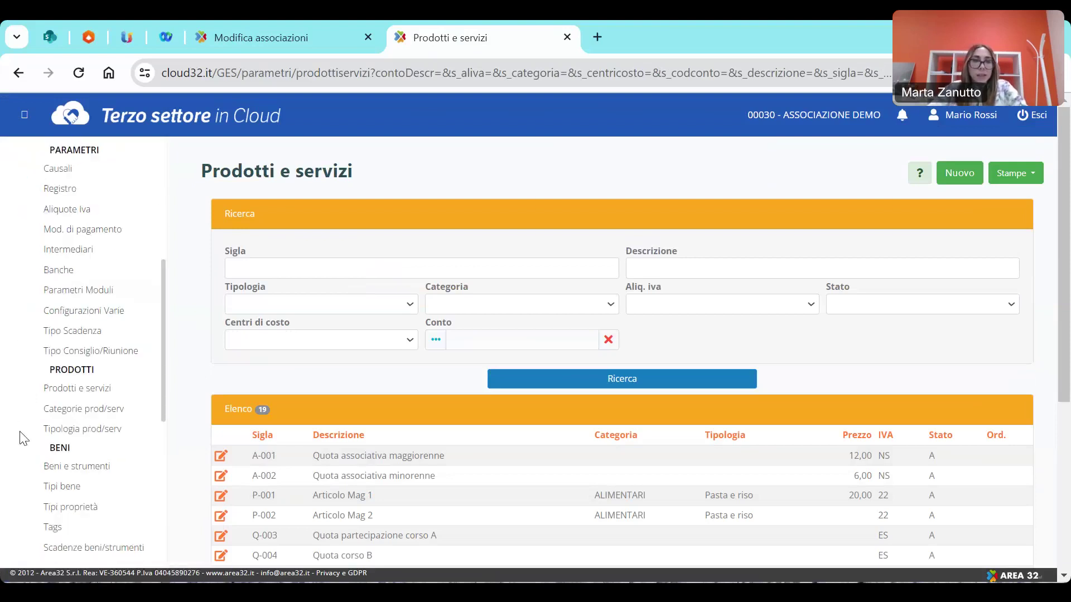
{"action": "left_click", "coordinate": [98, 472]}
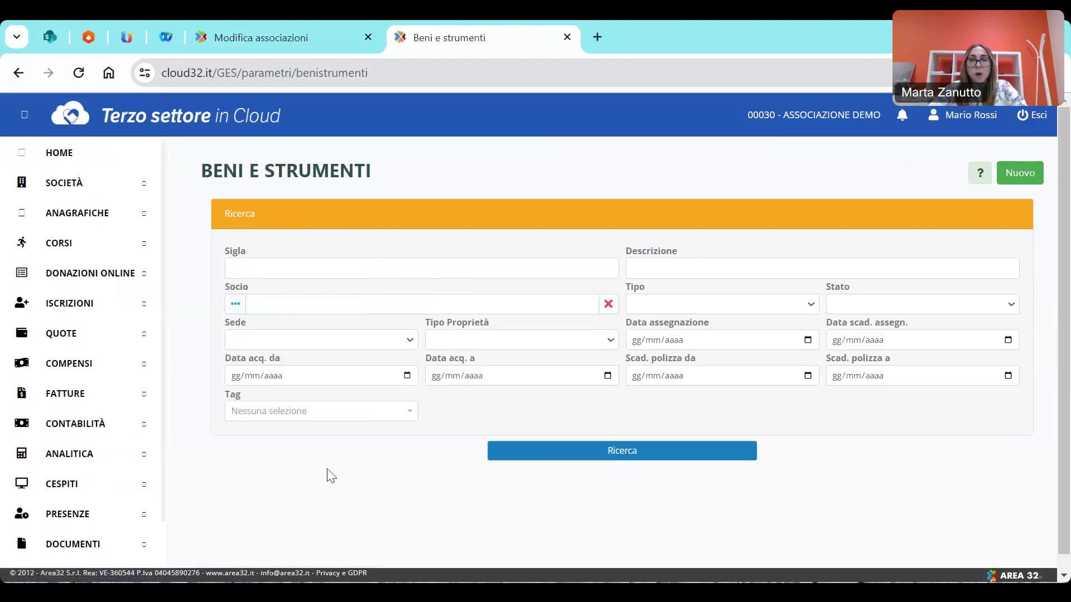
Search Beni e strumenti without filters and examine the list of assets.
{"action": "left_click", "coordinate": [532, 462]}
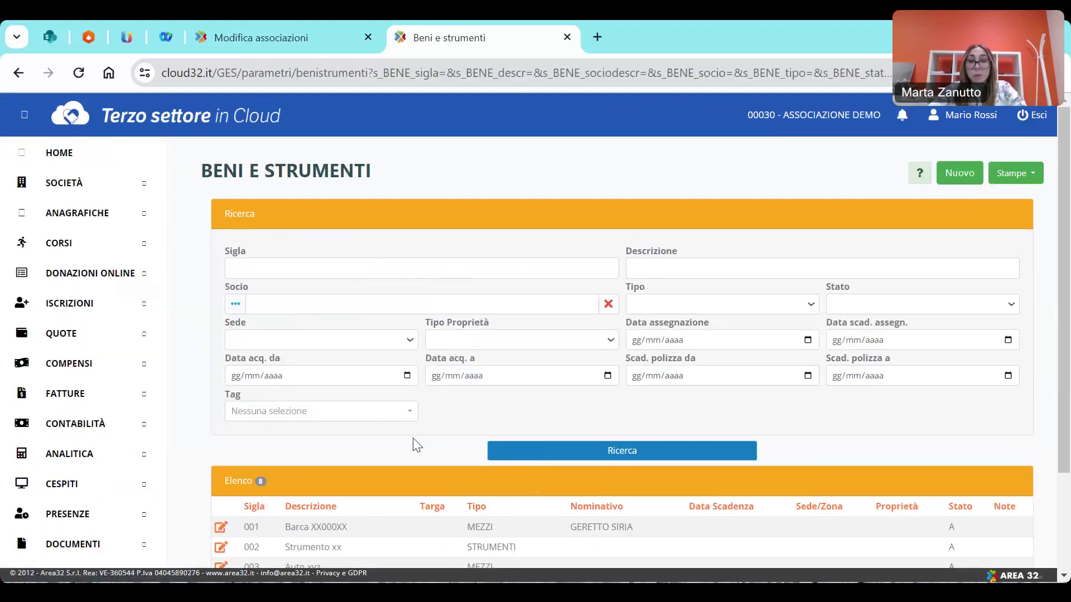
{"action": "scroll", "coordinate": [410, 444], "scroll_direction": "down", "scroll_amount": 2}
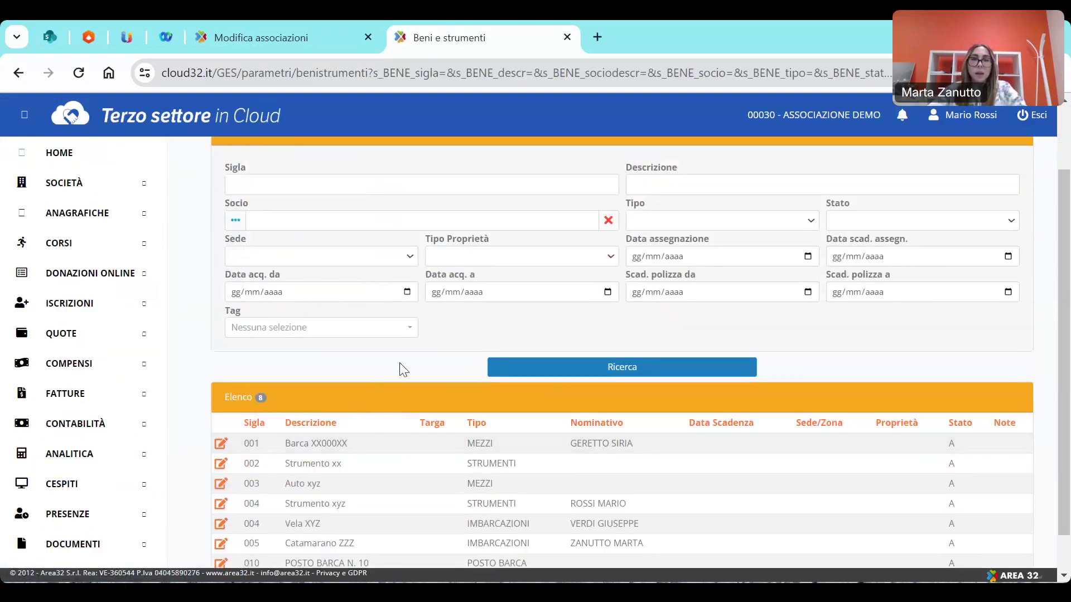
{"action": "scroll", "coordinate": [399, 365], "scroll_direction": "down", "scroll_amount": 1}
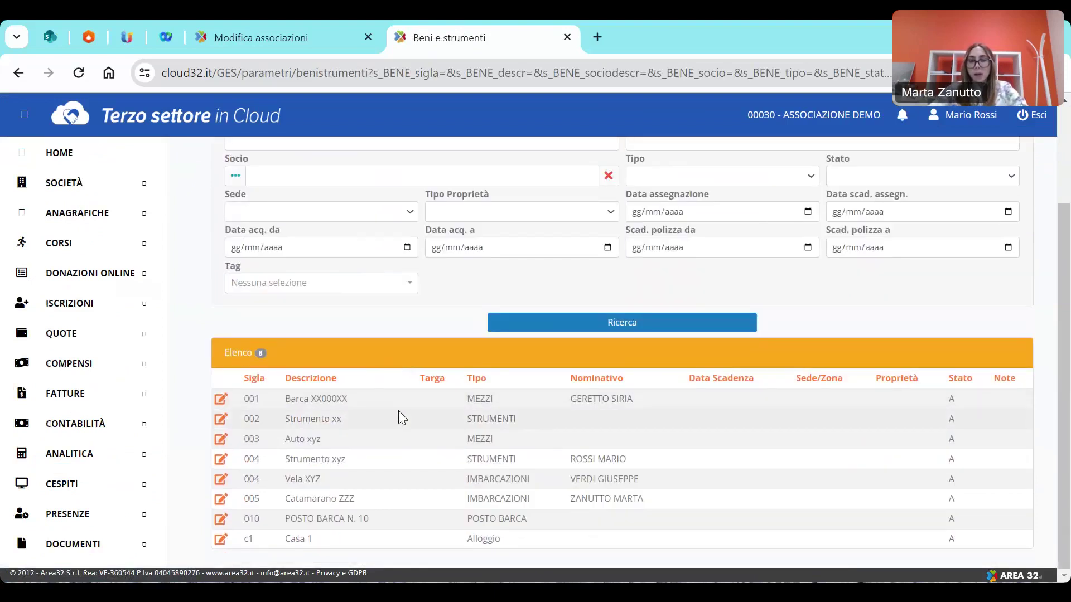
{"action": "scroll", "coordinate": [399, 410], "scroll_direction": "up", "scroll_amount": 3}
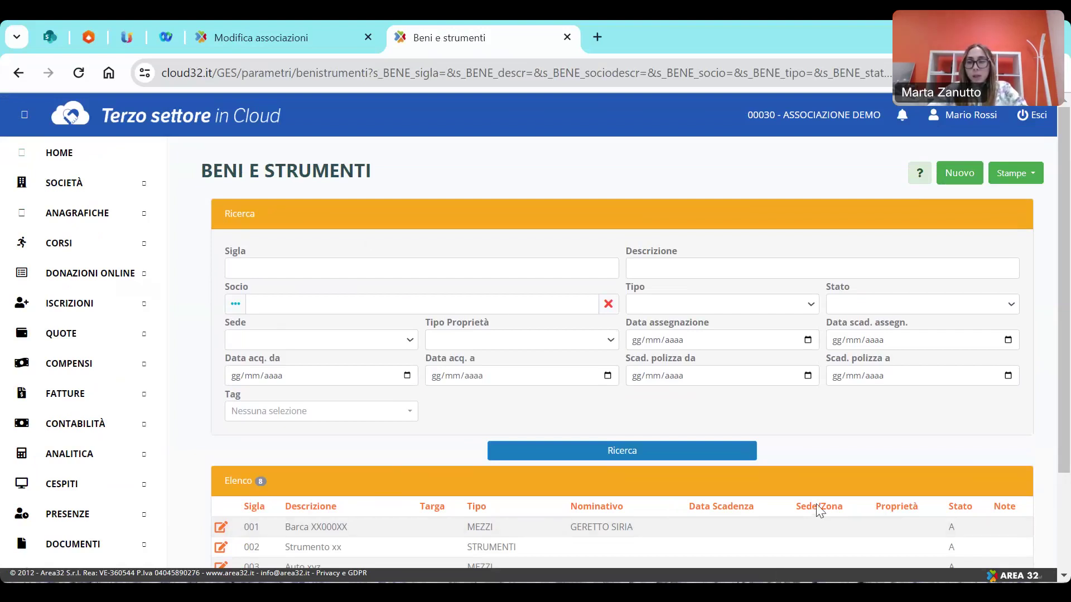
Switch to the old AthenaPortal, open Soci e Partecipanti under Anagrafiche, search by the member's surname and open the matching record.
{"action": "key", "text": "alt+Tab"}
{"action": "mouse_move", "coordinate": [109, 142]}
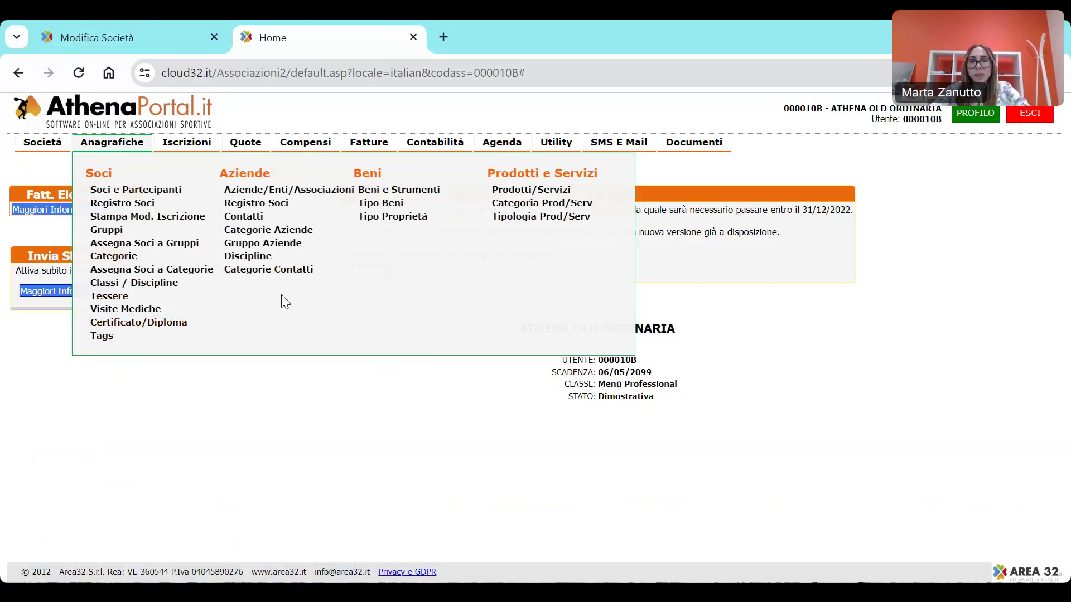
{"action": "left_click", "coordinate": [166, 193]}
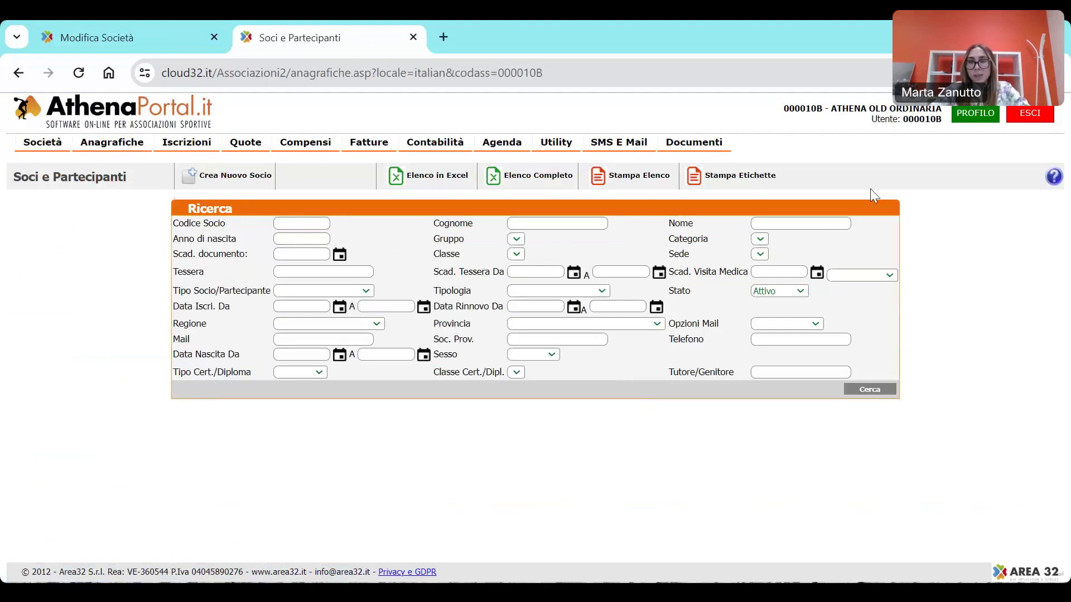
{"action": "left_click", "coordinate": [539, 223]}
{"action": "type", "text": "rossi"}
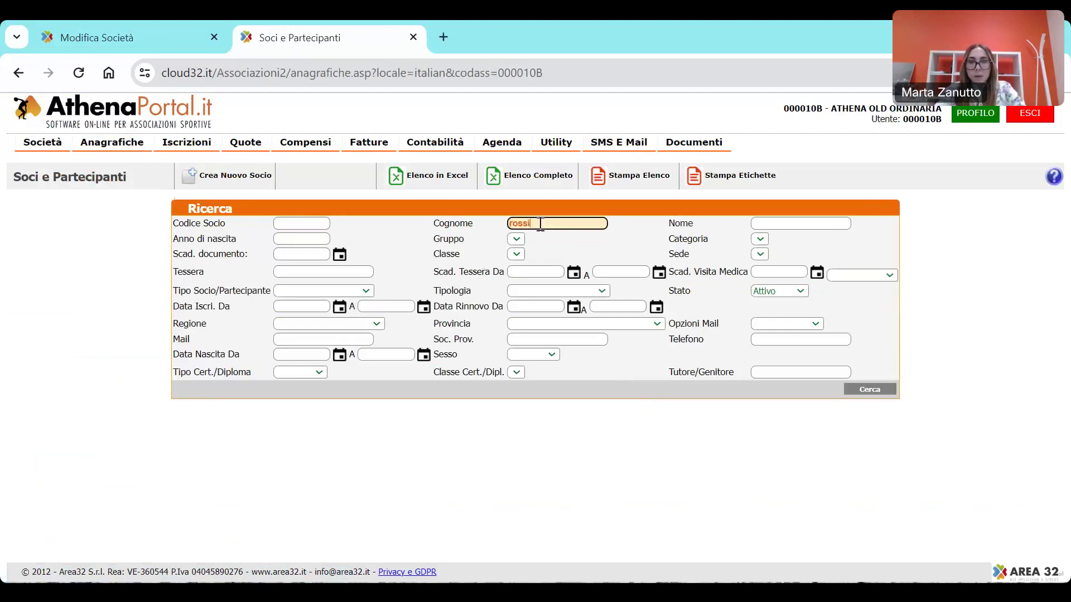
{"action": "left_click", "coordinate": [873, 390]}
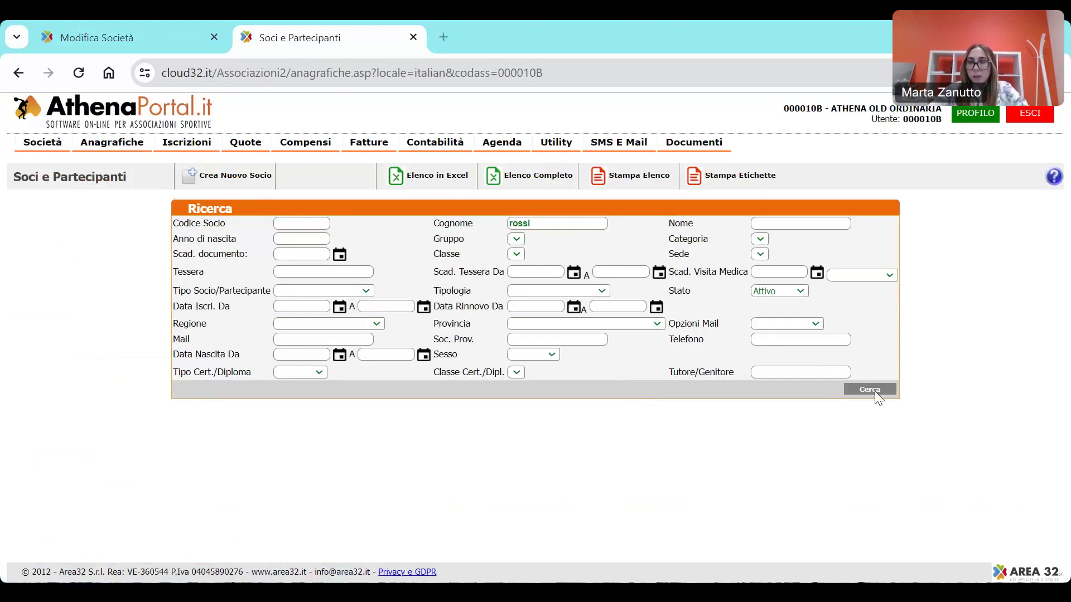
{"action": "left_click", "coordinate": [294, 445]}
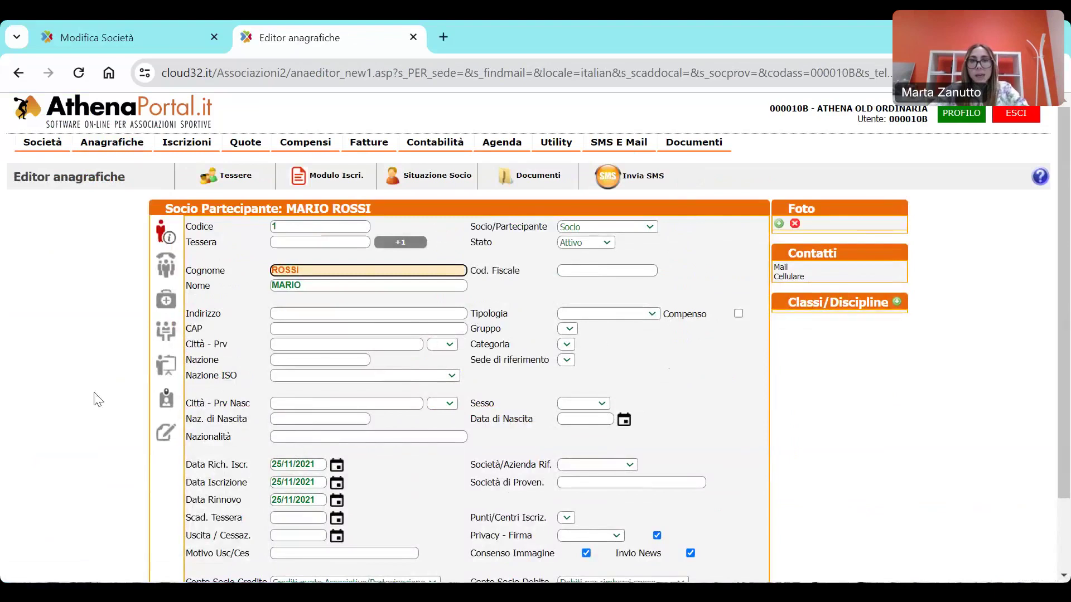
Review the member record's general data, contacts and health data, and open the section that follows them.
{"action": "scroll", "coordinate": [66, 391], "scroll_direction": "down", "scroll_amount": 2}
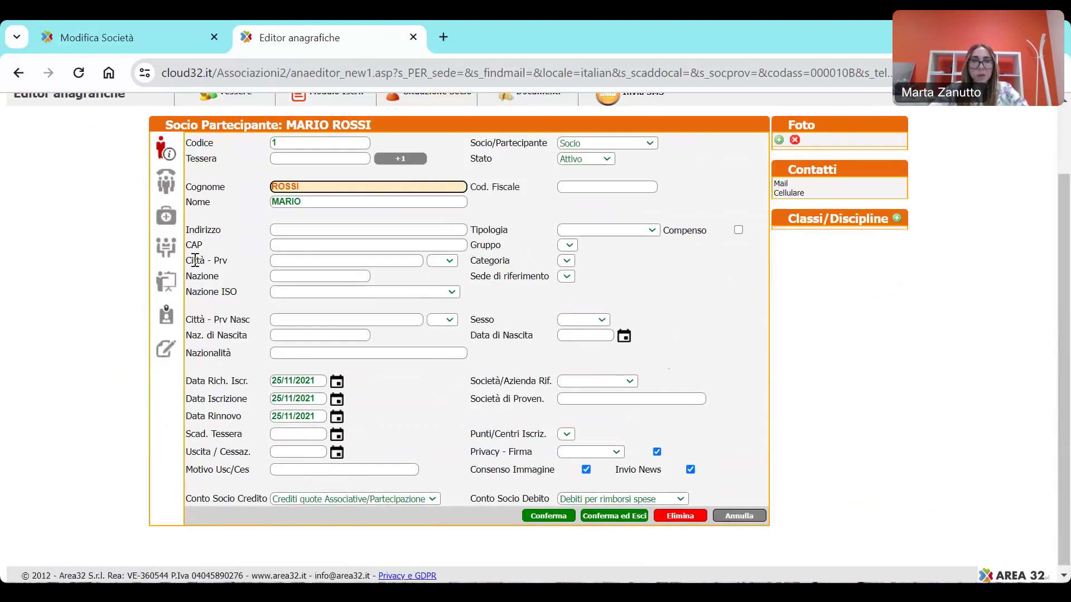
{"action": "left_click", "coordinate": [166, 181]}
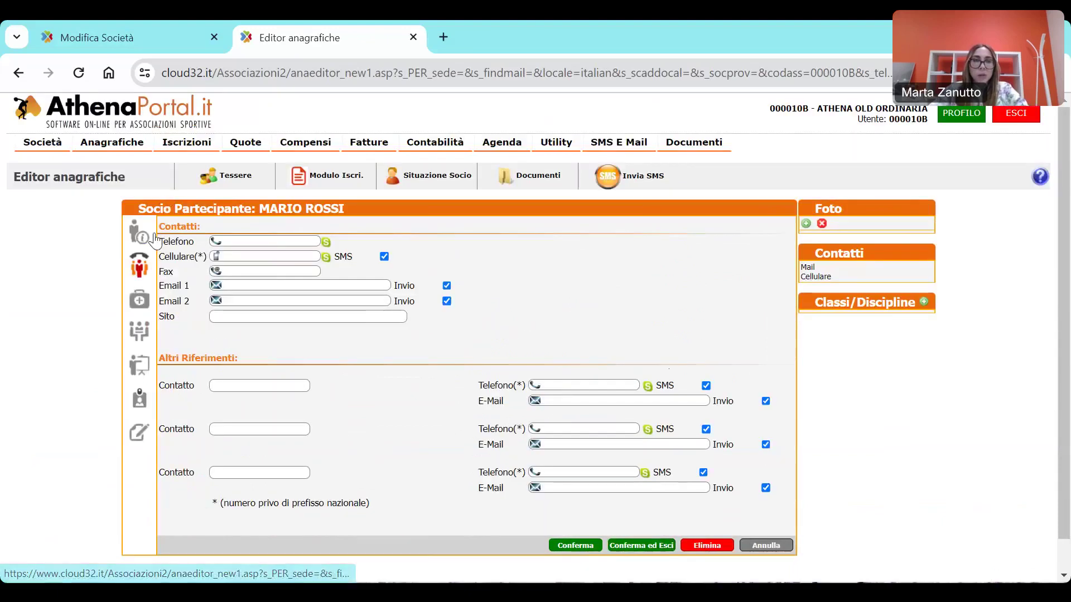
{"action": "left_click", "coordinate": [140, 305]}
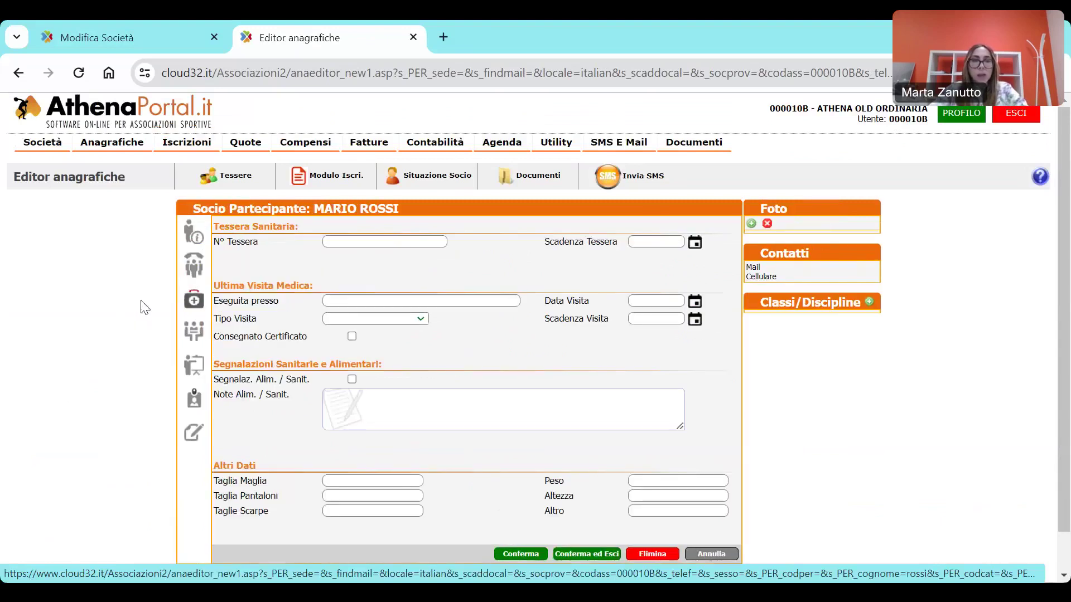
{"action": "left_click", "coordinate": [199, 341]}
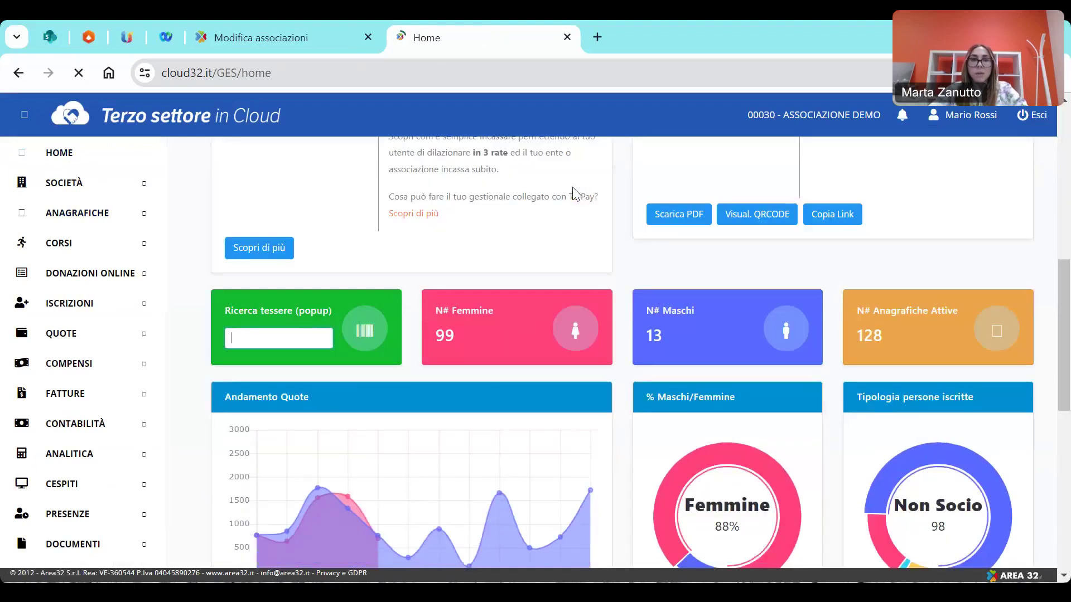
Switch to Terzo settore in Cloud, search Soci e Partecipanti for members with Stato Attivo, and review the available print options.
{"action": "left_click", "coordinate": [65, 211]}
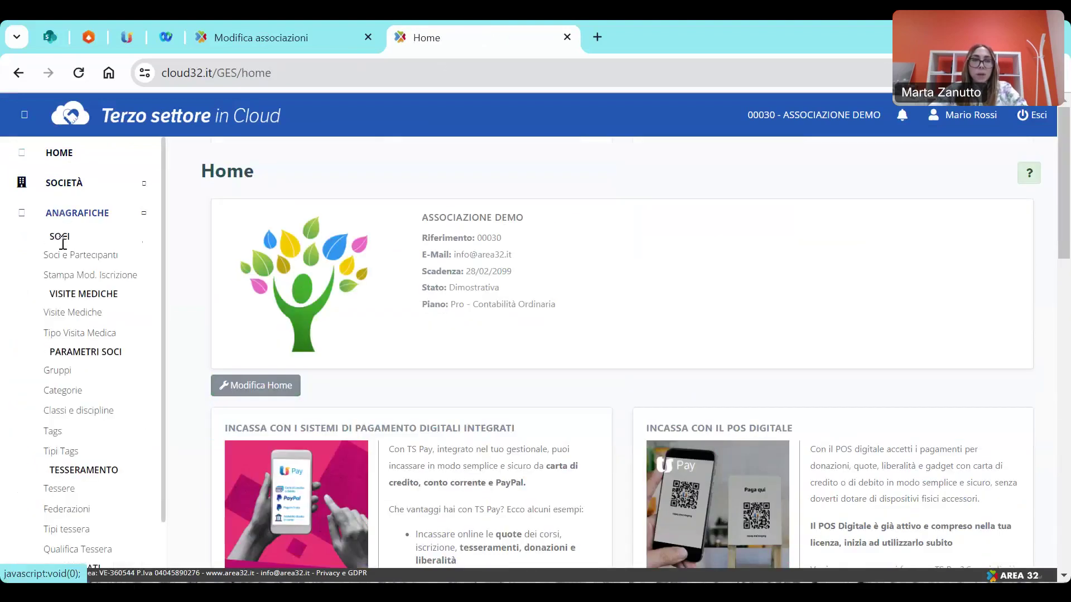
{"action": "left_click", "coordinate": [85, 258]}
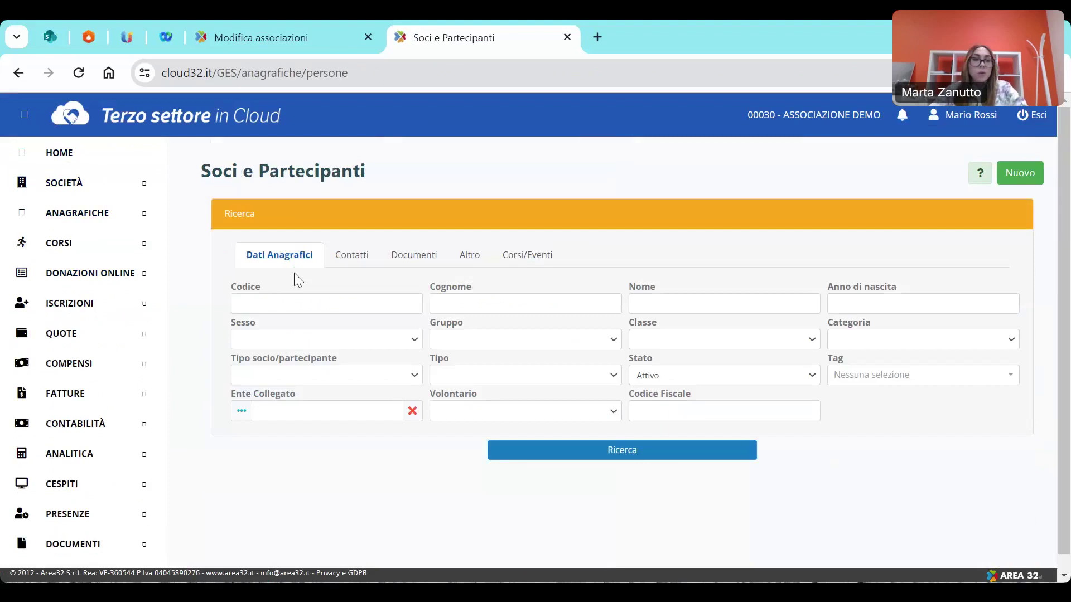
{"action": "left_click", "coordinate": [651, 455]}
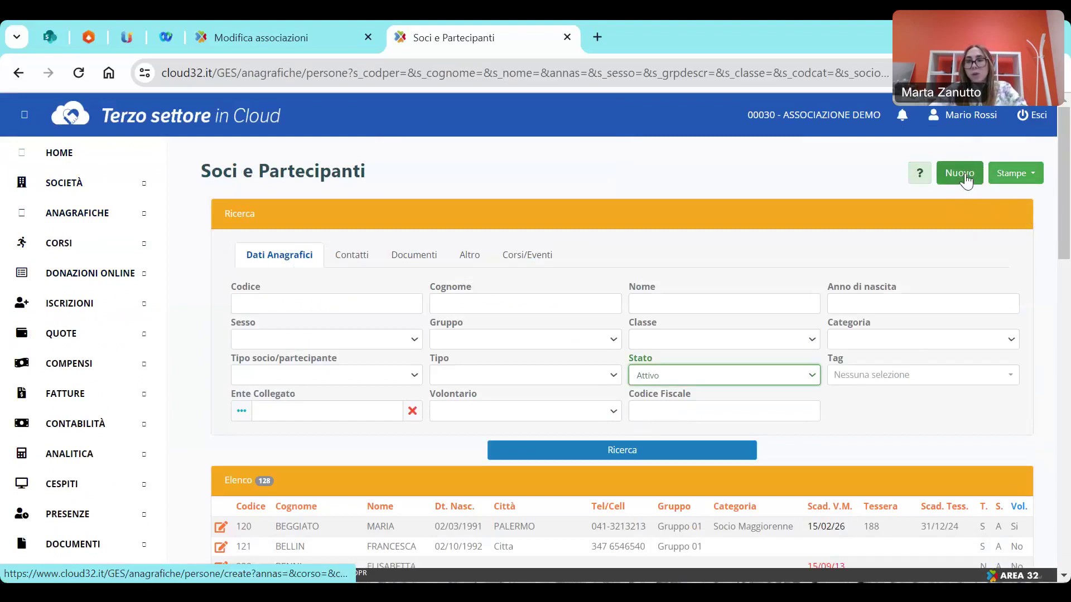
{"action": "left_click", "coordinate": [1015, 182]}
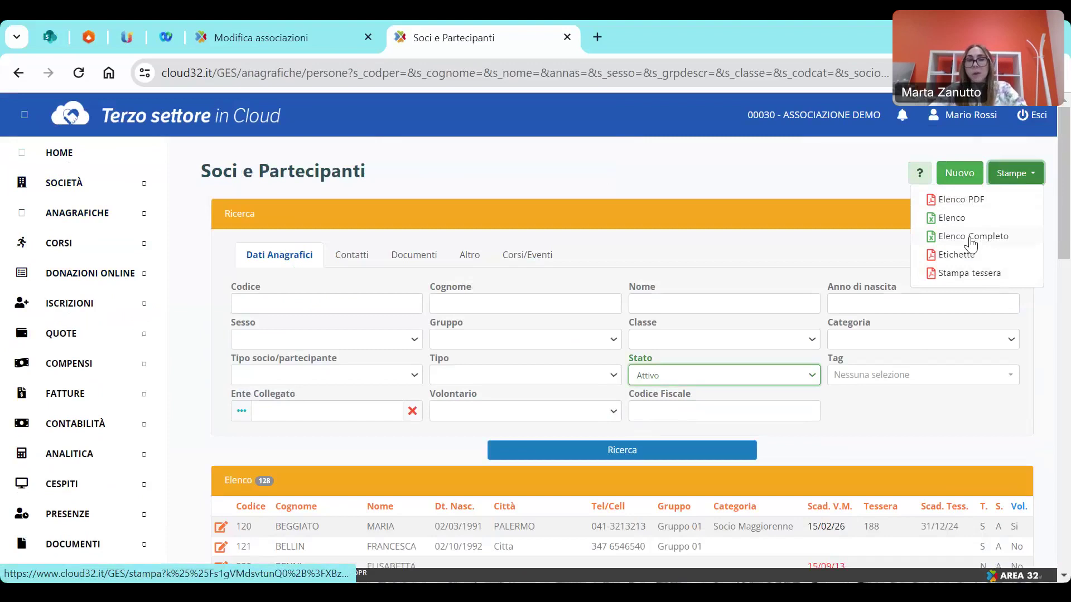
{"action": "left_click", "coordinate": [1016, 175]}
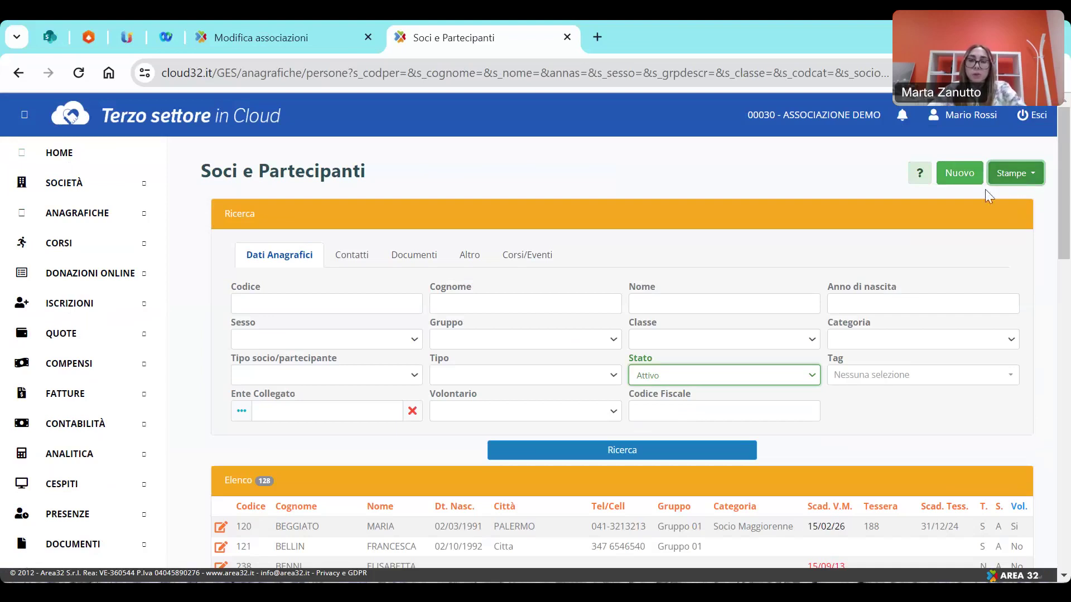
Review the Contatti, Documenti, Altro and Corsi/Eventi search filters and return to Dati Anagrafici.
{"action": "scroll", "coordinate": [692, 205], "scroll_direction": "down", "scroll_amount": 1}
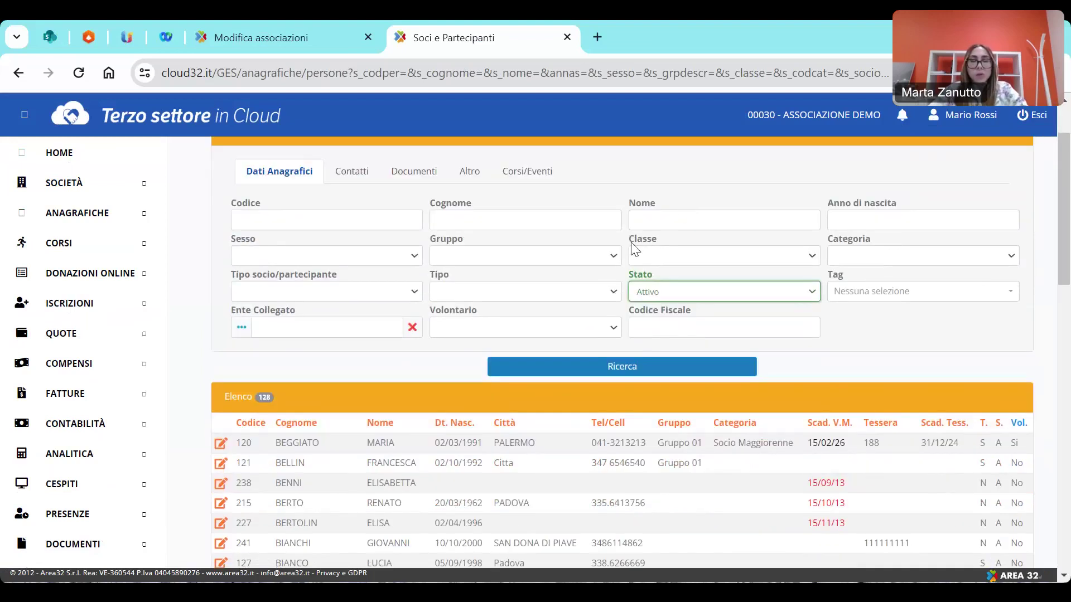
{"action": "left_click", "coordinate": [351, 176]}
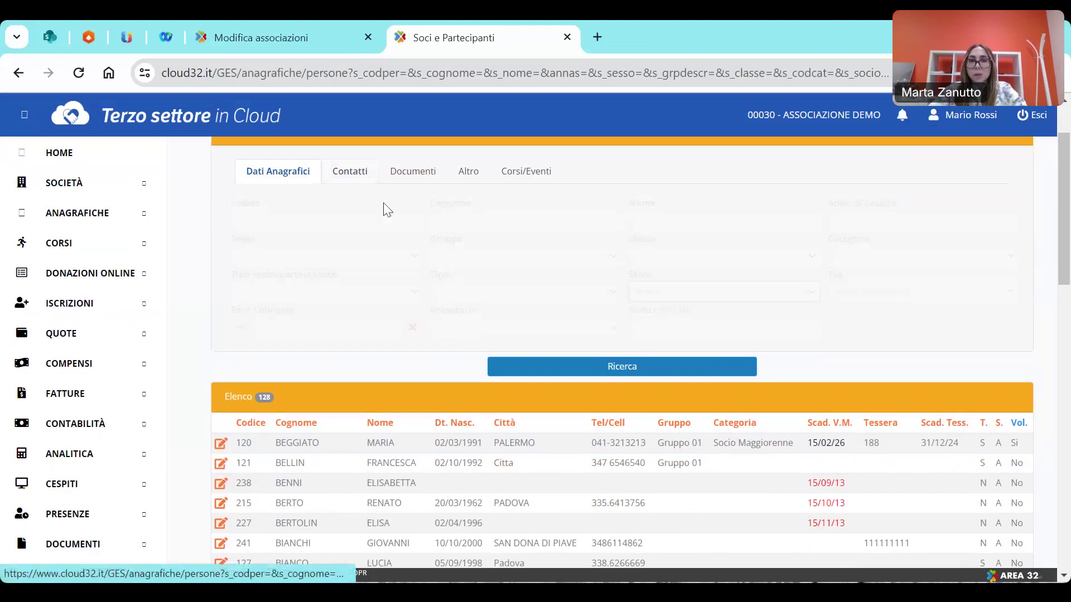
{"action": "left_click", "coordinate": [399, 176]}
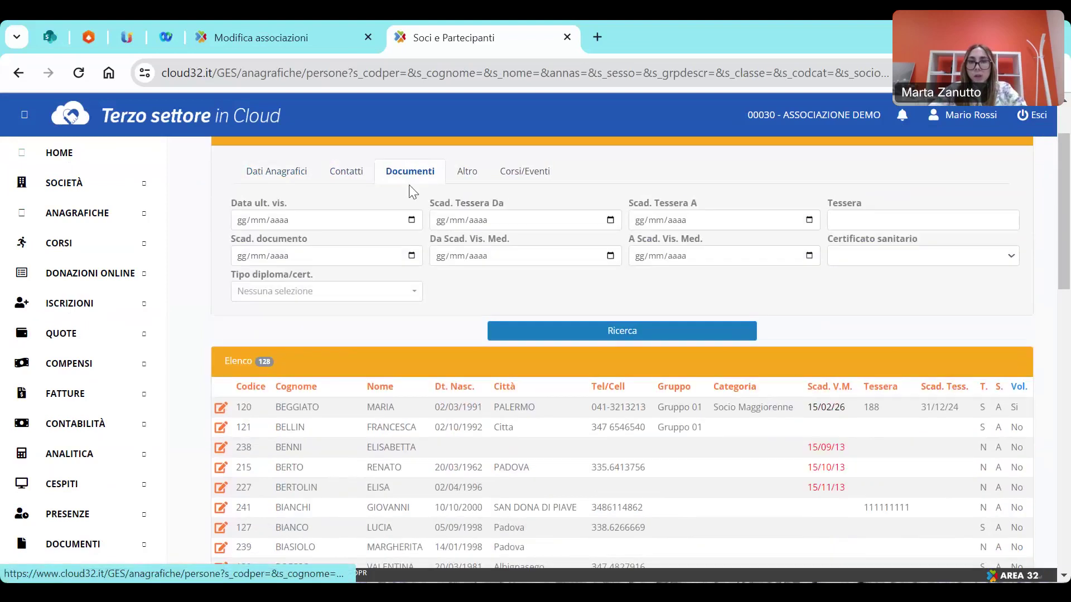
{"action": "left_click", "coordinate": [467, 178]}
{"action": "left_click", "coordinate": [519, 183]}
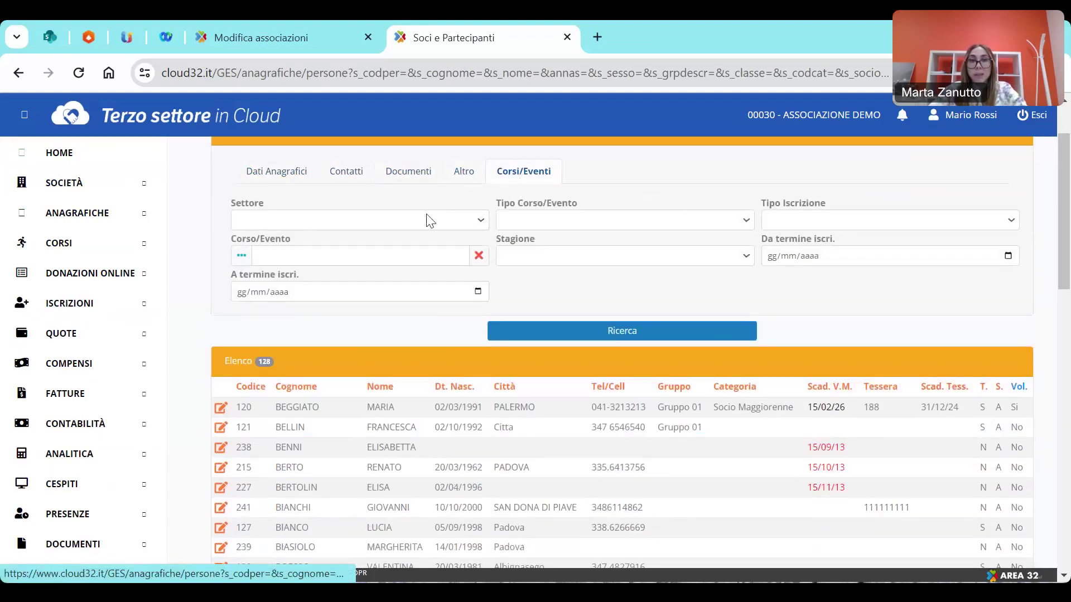
{"action": "left_click", "coordinate": [289, 177]}
{"action": "scroll", "coordinate": [202, 223], "scroll_direction": "up", "scroll_amount": 3}
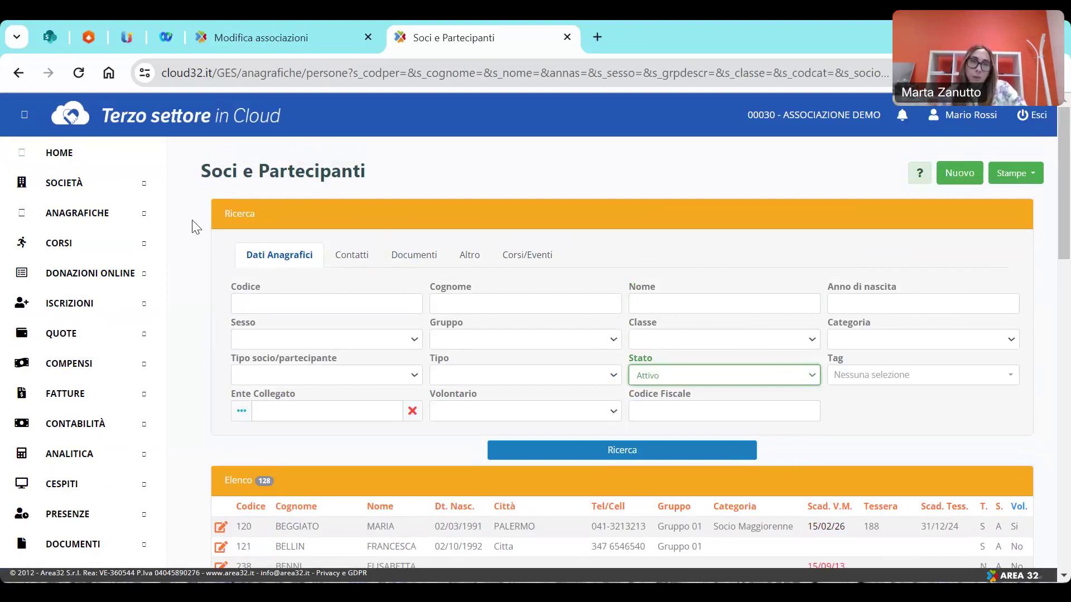
Search the active members by surname in Cognome and open the sixth listed member's record.
{"action": "left_click", "coordinate": [452, 304]}
{"action": "type", "text": "rossi"}
{"action": "scroll", "coordinate": [531, 472], "scroll_direction": "down", "scroll_amount": 1}
{"action": "scroll", "coordinate": [531, 466], "scroll_direction": "down", "scroll_amount": 3}
{"action": "left_click", "coordinate": [538, 284]}
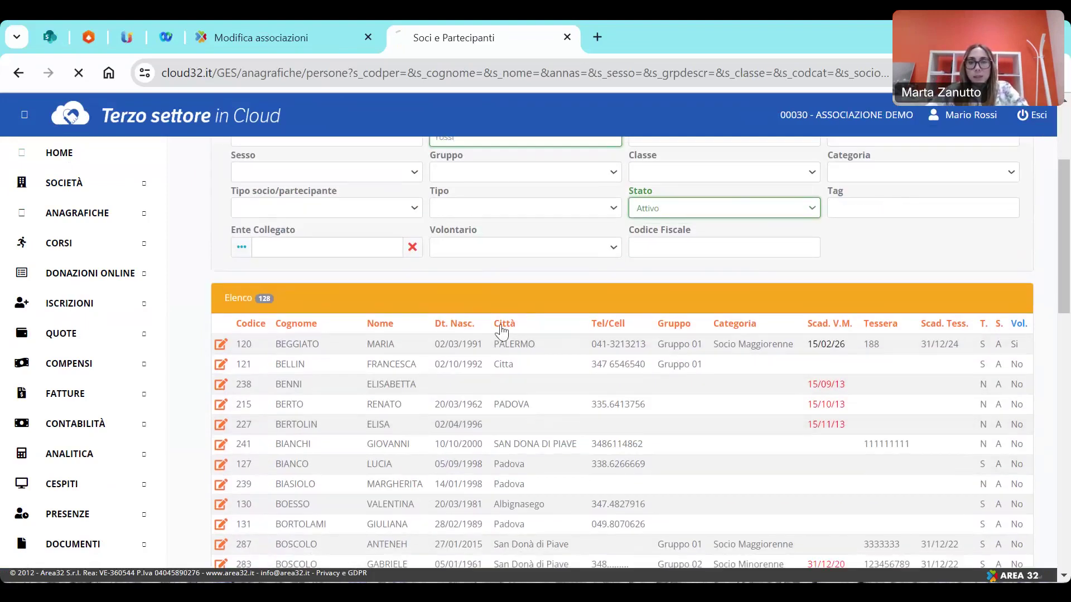
{"action": "scroll", "coordinate": [251, 491], "scroll_direction": "down", "scroll_amount": 3}
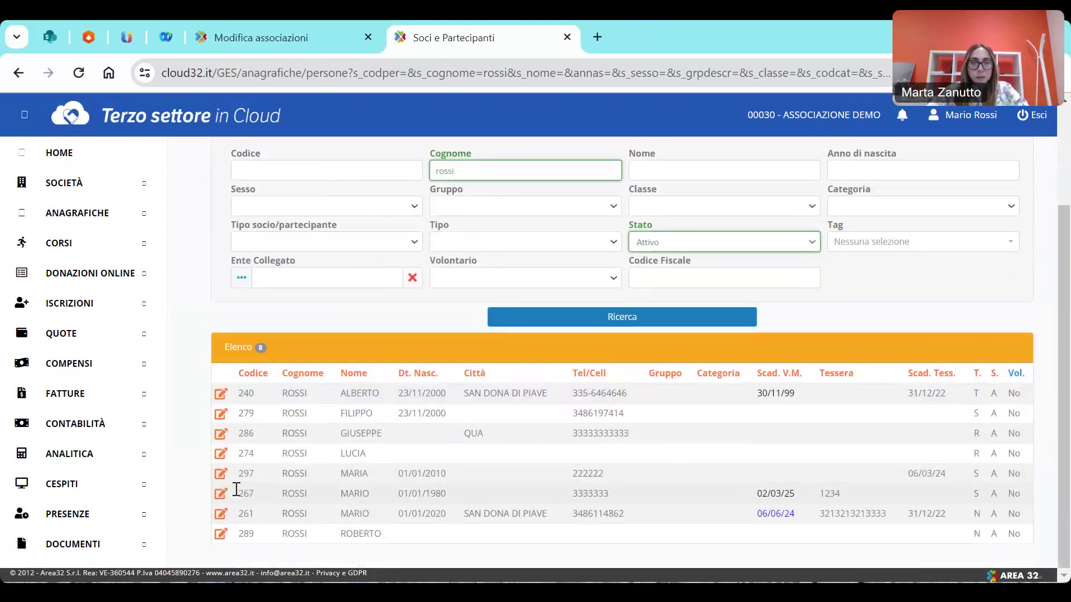
{"action": "left_click", "coordinate": [220, 495]}
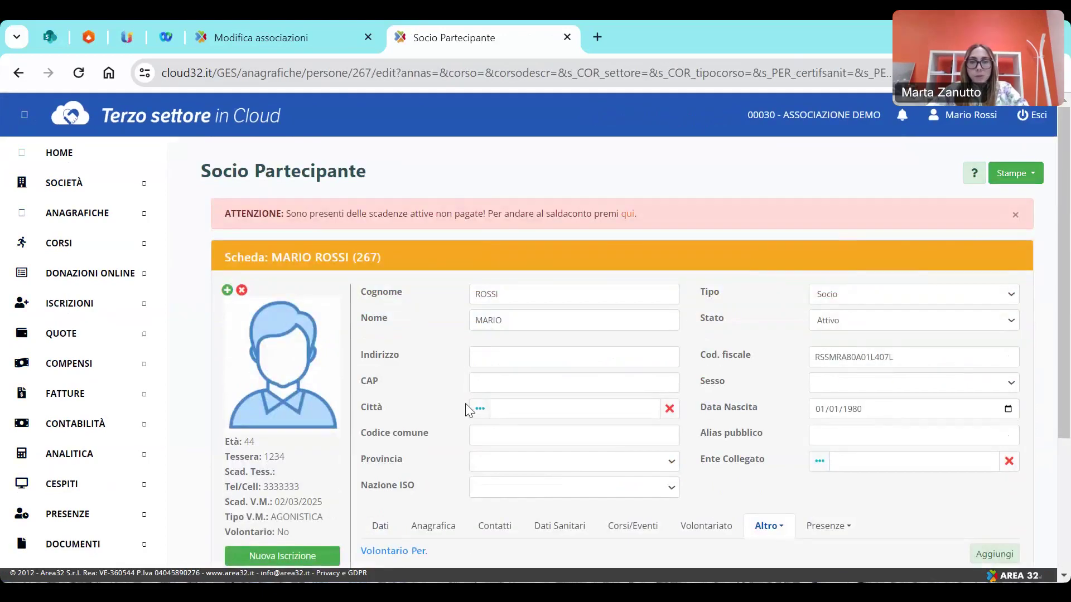
Open the Dati section of the member record and examine its fields together with the main personal details.
{"action": "scroll", "coordinate": [465, 404], "scroll_direction": "down", "scroll_amount": 2}
{"action": "left_click", "coordinate": [384, 444]}
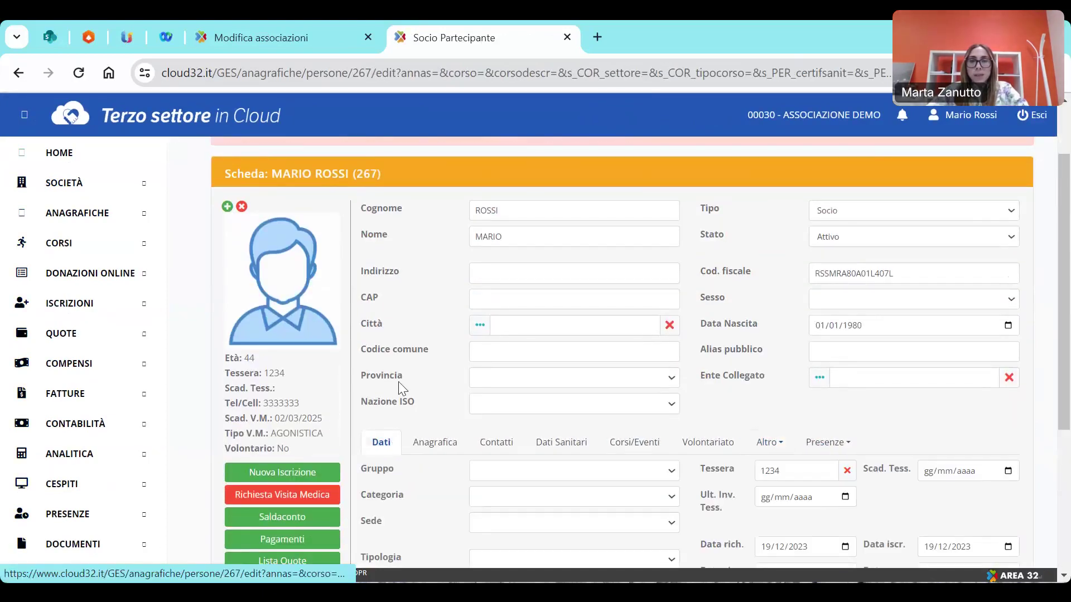
{"action": "scroll", "coordinate": [397, 382], "scroll_direction": "down", "scroll_amount": 2}
{"action": "scroll", "coordinate": [396, 383], "scroll_direction": "up", "scroll_amount": 2}
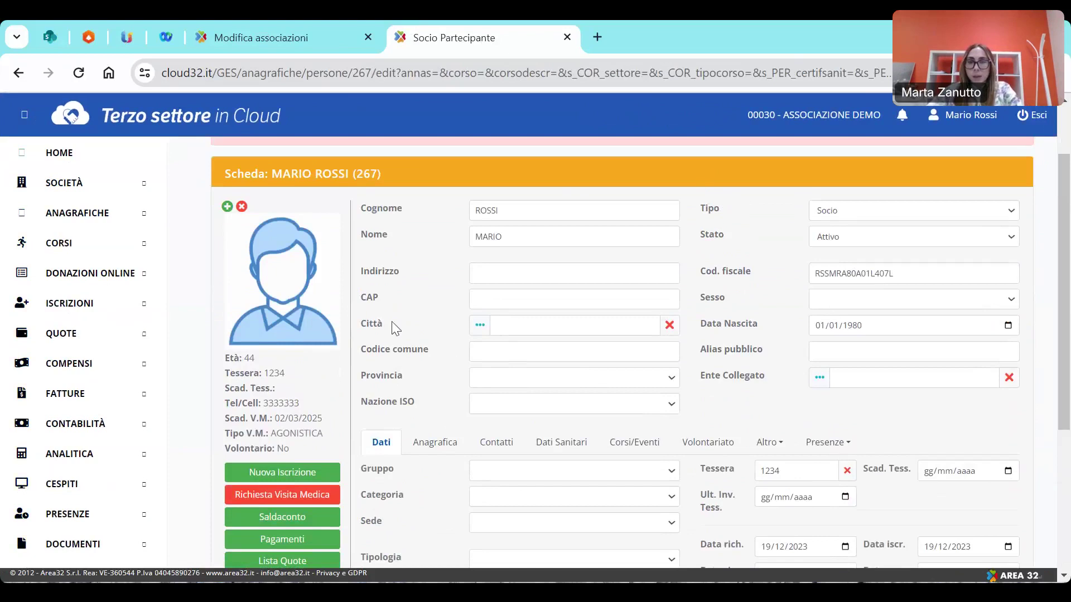
{"action": "scroll", "coordinate": [397, 339], "scroll_direction": "down", "scroll_amount": 1}
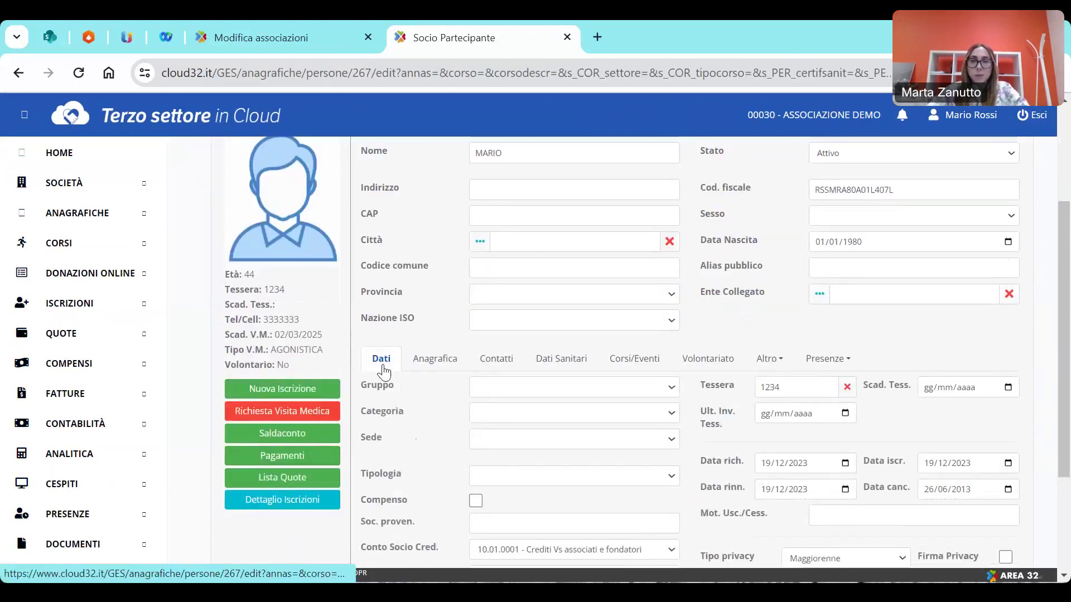
Review the member's Anagrafica, Contatti, Dati Sanitari and Corsi/Eventi sections.
{"action": "left_click", "coordinate": [427, 372]}
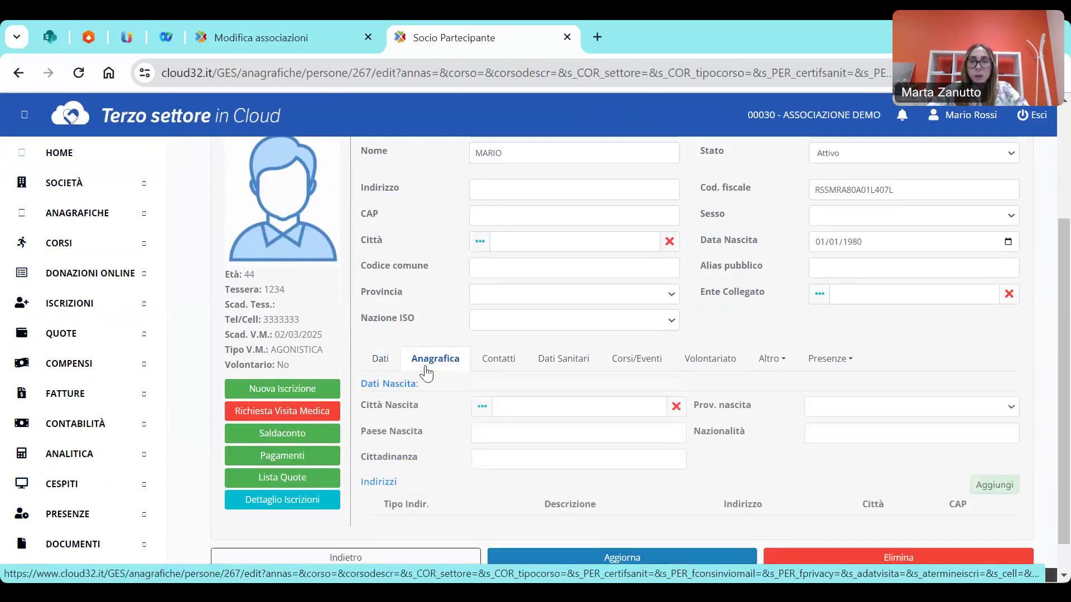
{"action": "left_click", "coordinate": [499, 373]}
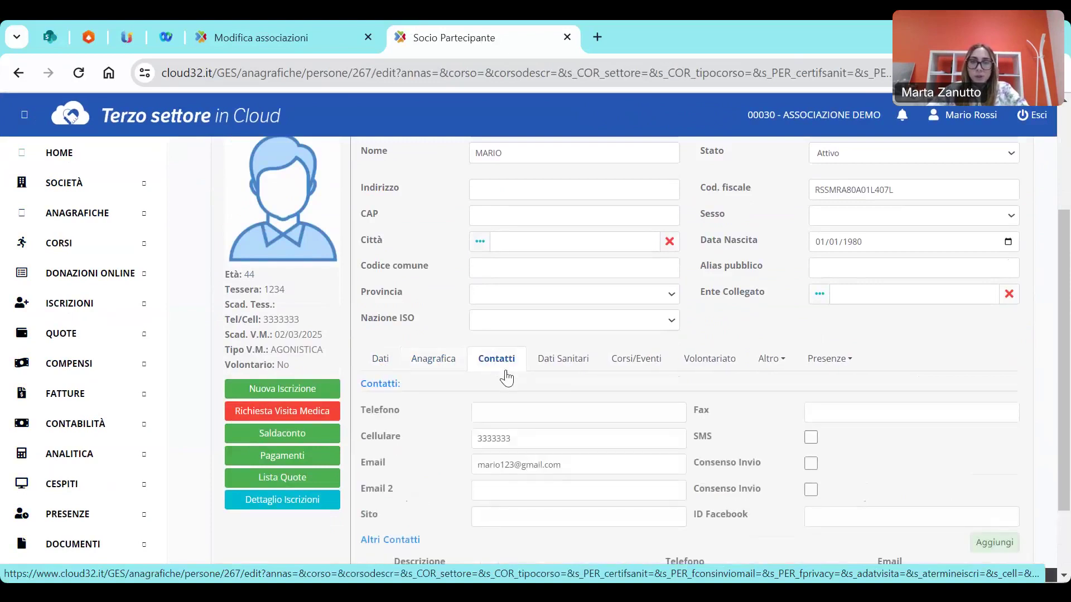
{"action": "left_click", "coordinate": [552, 370]}
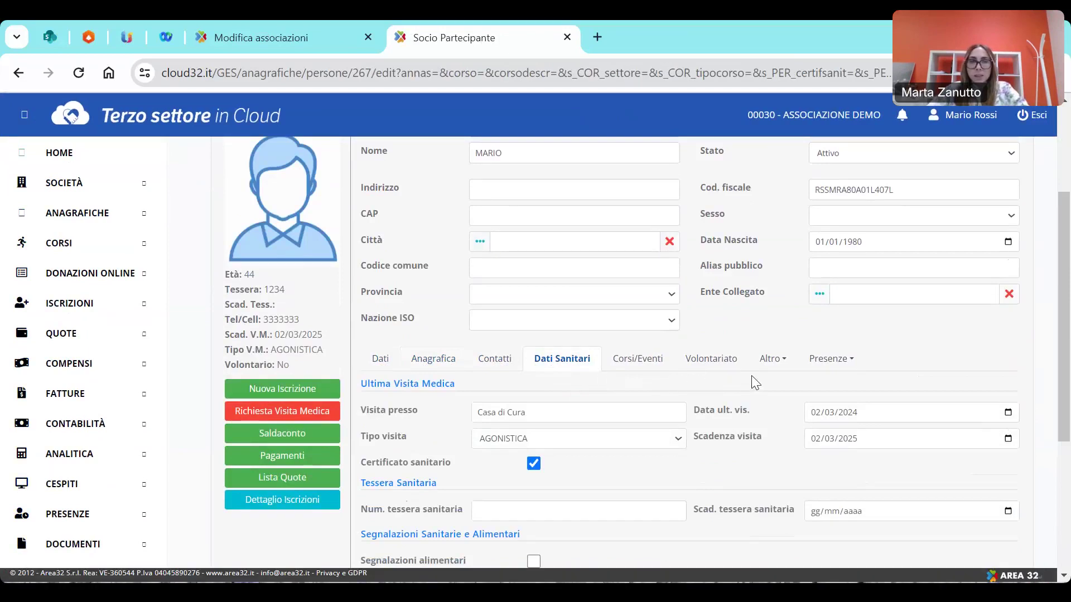
{"action": "left_click", "coordinate": [656, 364]}
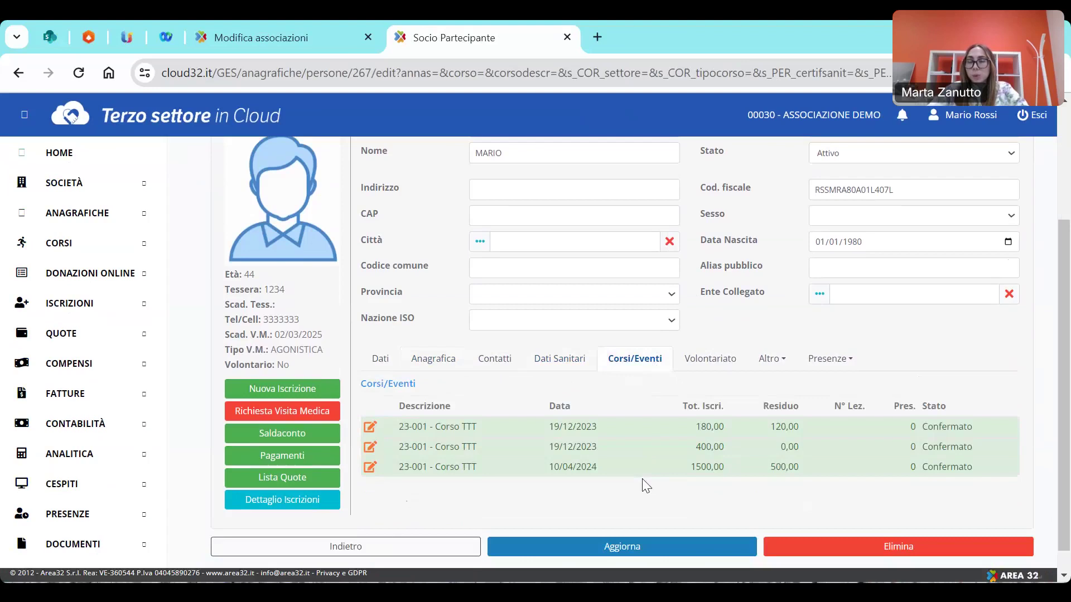
Add a Volontario Occasionale entry starting 01/01/2024 to the member's Volontariato section.
{"action": "left_click", "coordinate": [710, 372]}
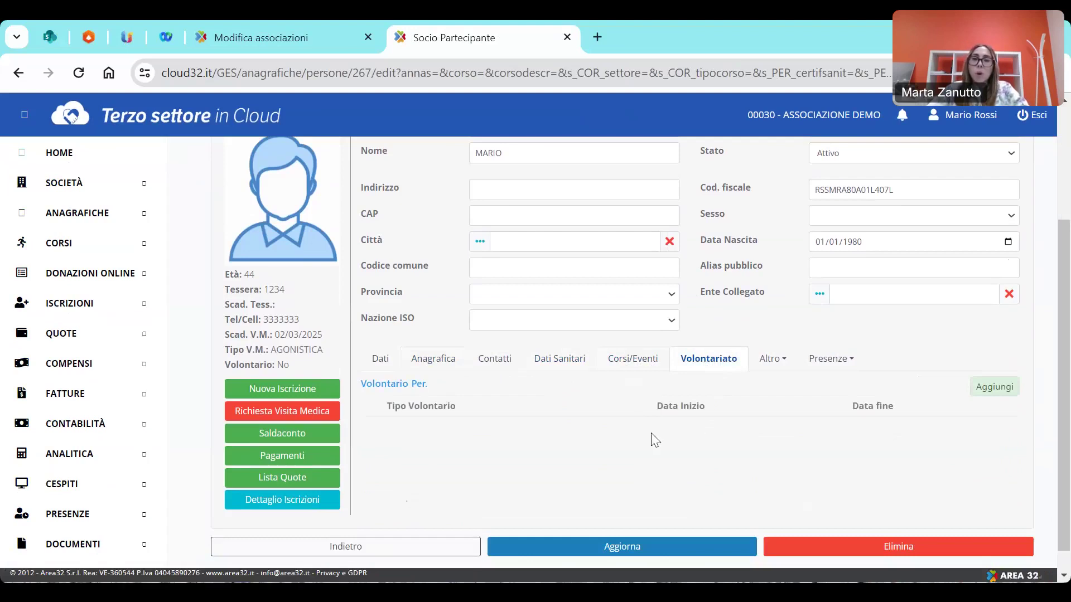
{"action": "left_click", "coordinate": [993, 388]}
{"action": "left_click", "coordinate": [323, 181]}
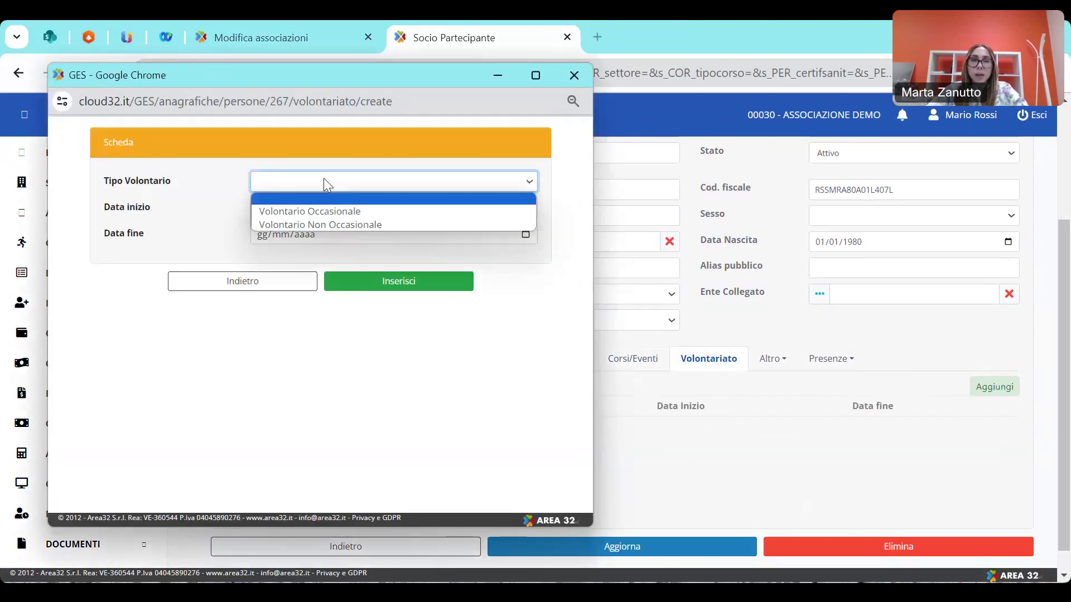
{"action": "left_click", "coordinate": [330, 210]}
{"action": "left_click", "coordinate": [267, 212]}
{"action": "type", "text": "01/01/"}
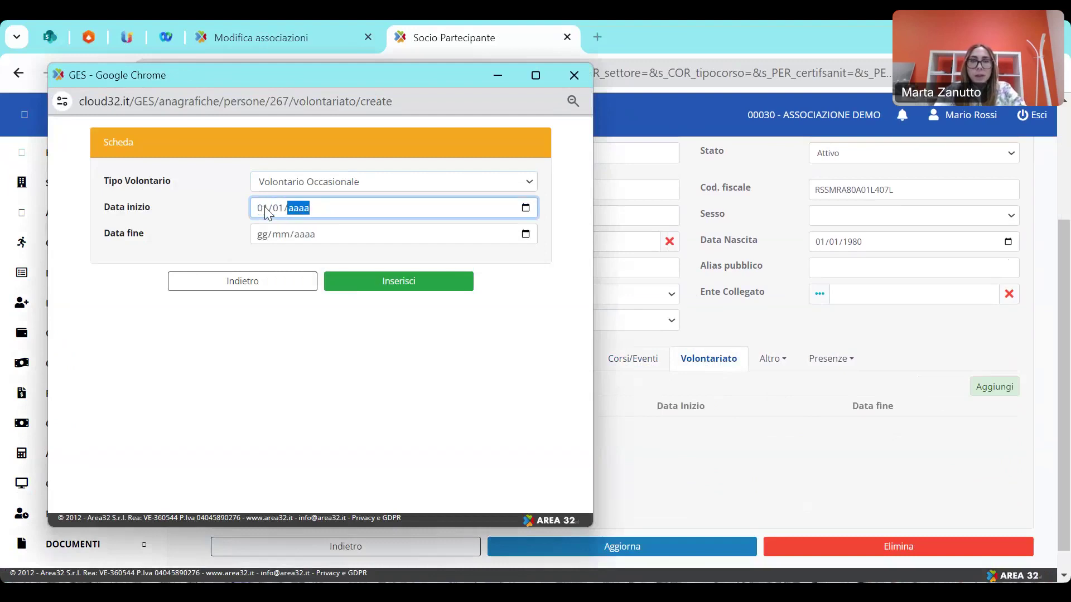
{"action": "type", "text": "2024"}
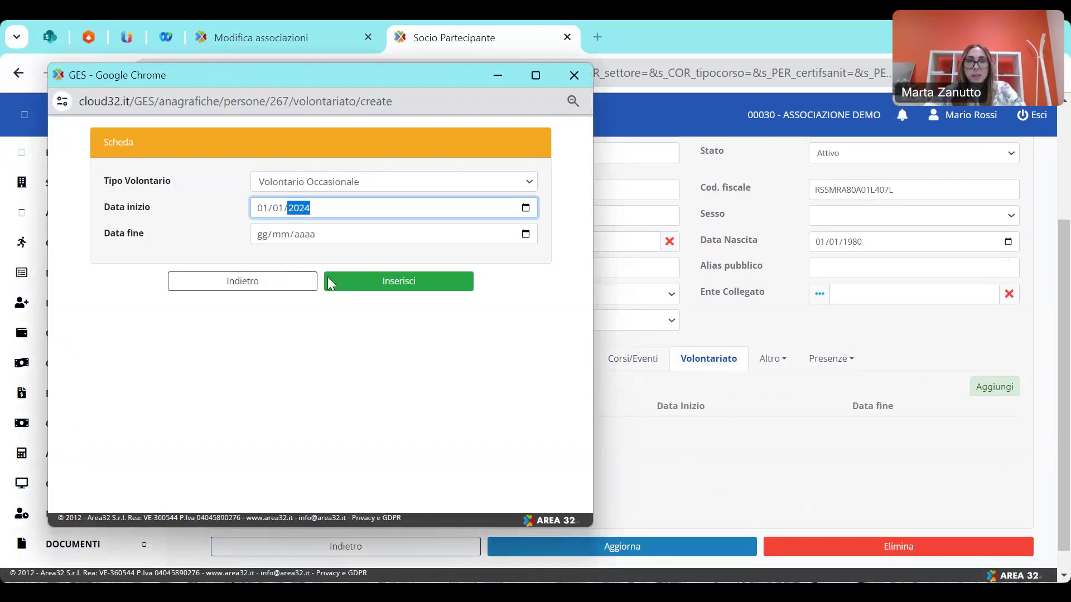
{"action": "left_click", "coordinate": [347, 286]}
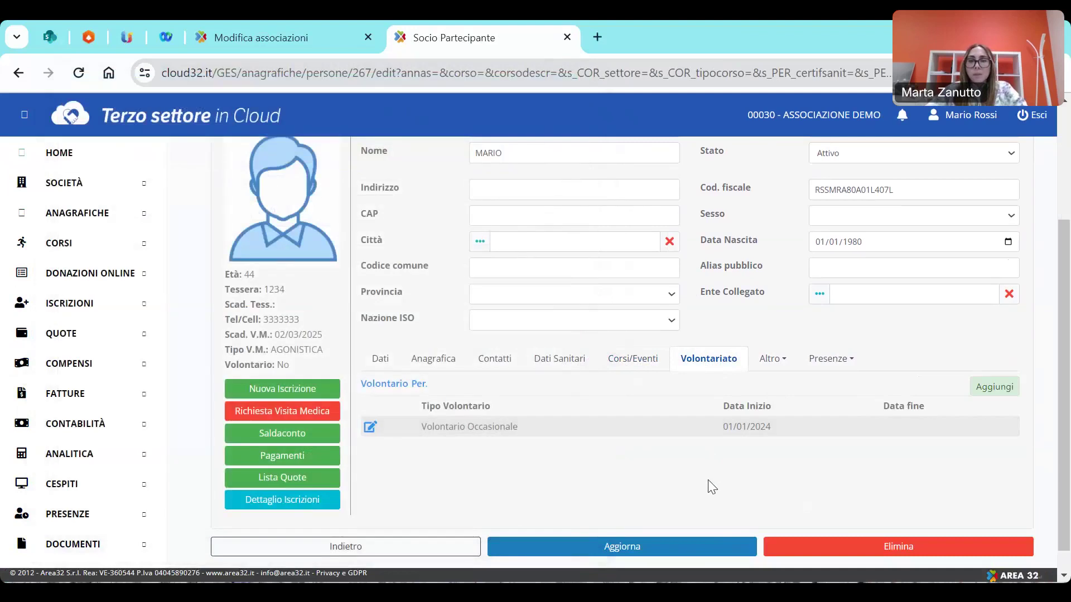
Examine the Tipo field among the main details of the member record.
{"action": "scroll", "coordinate": [706, 480], "scroll_direction": "up", "scroll_amount": 1}
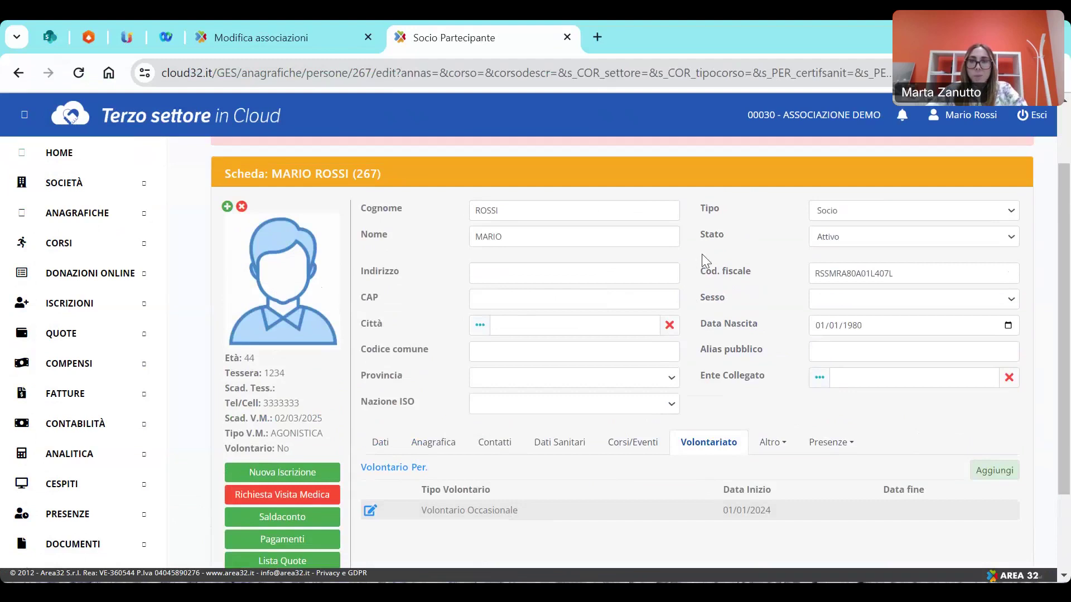
{"action": "left_click_drag", "start_coordinate": [701, 209], "coordinate": [747, 212]}
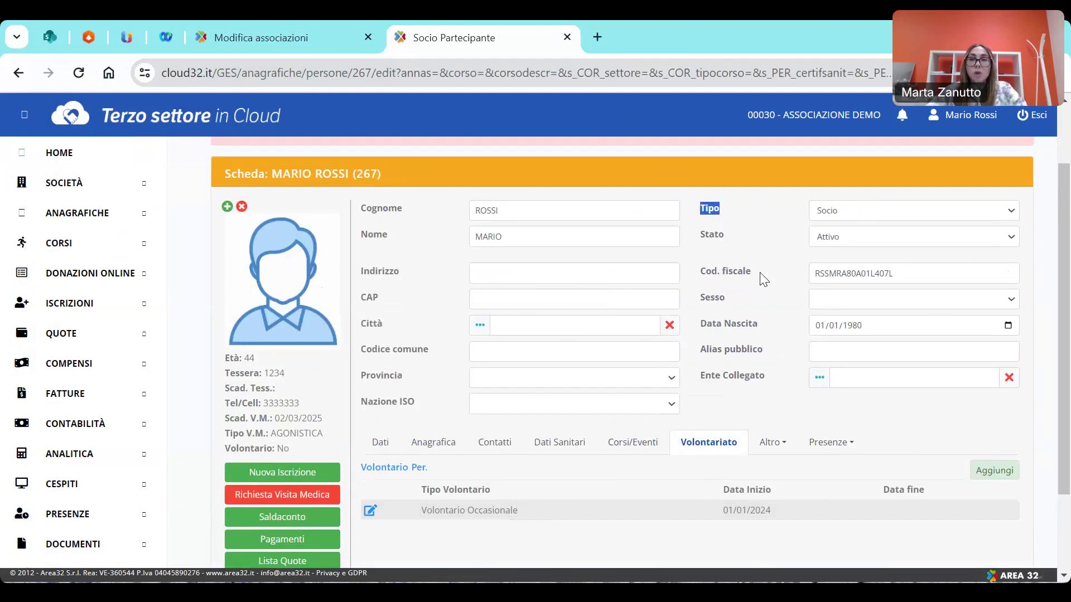
{"action": "scroll", "coordinate": [764, 279], "scroll_direction": "up", "scroll_amount": 2}
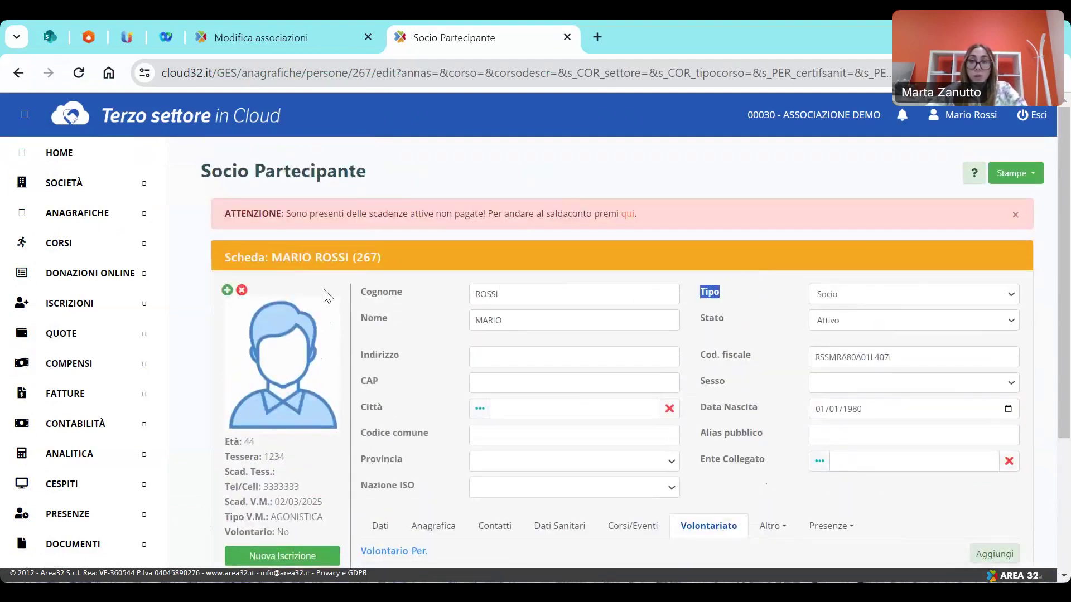
Examine the full list of Anagrafiche entries, from Soci and Visite Mediche to Aziende and Registri.
{"action": "left_click", "coordinate": [87, 217]}
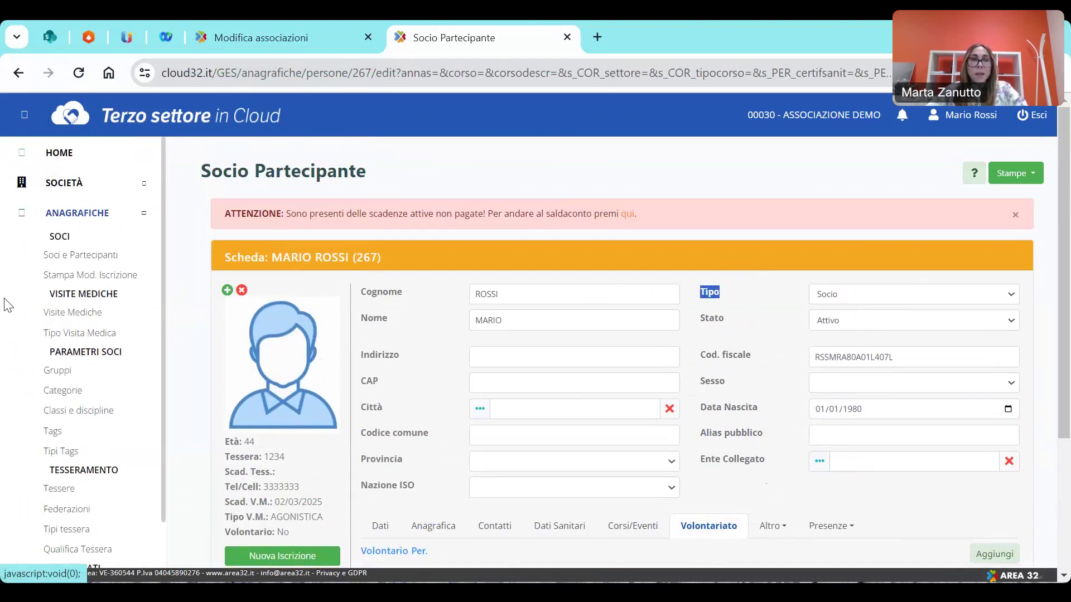
{"action": "scroll", "coordinate": [3, 339], "scroll_direction": "down", "scroll_amount": 2}
{"action": "scroll", "coordinate": [3, 339], "scroll_direction": "down", "scroll_amount": 2}
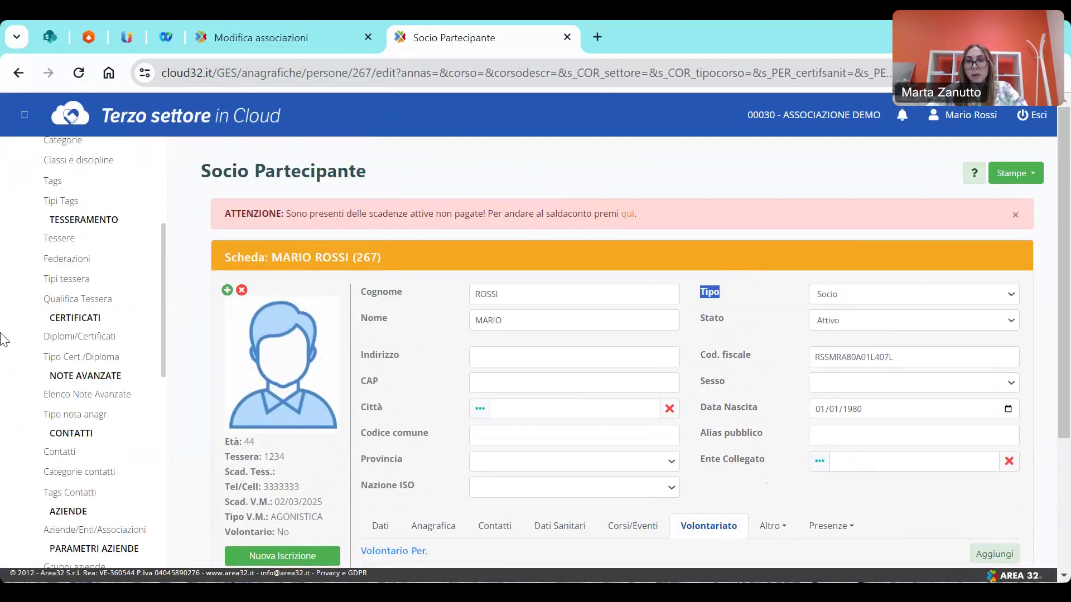
{"action": "scroll", "coordinate": [3, 339], "scroll_direction": "down", "scroll_amount": 2}
{"action": "scroll", "coordinate": [3, 339], "scroll_direction": "down", "scroll_amount": 1}
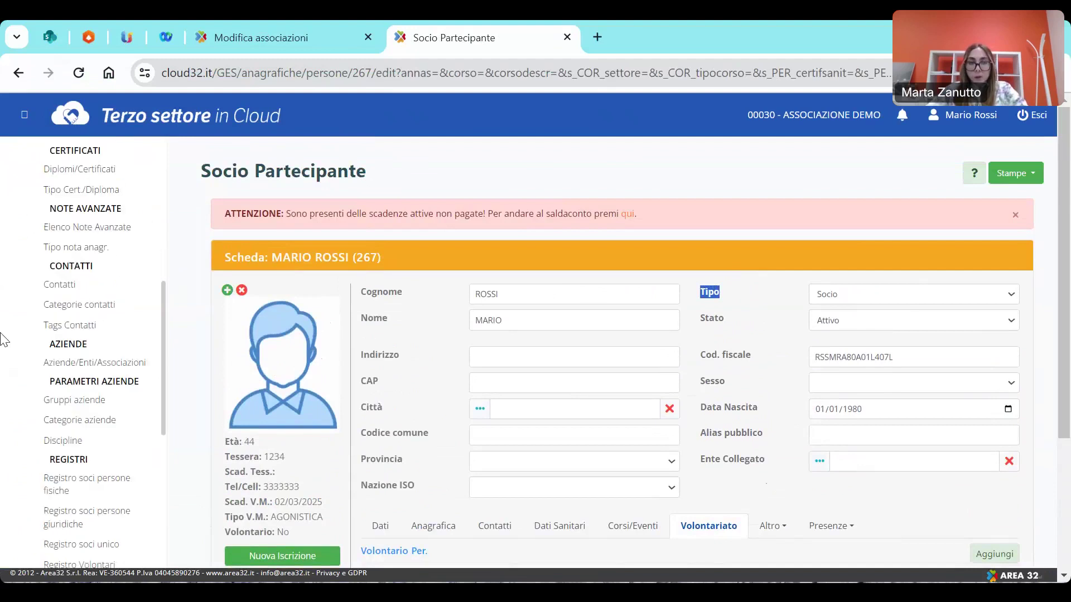
{"action": "scroll", "coordinate": [5, 339], "scroll_direction": "down", "scroll_amount": 1}
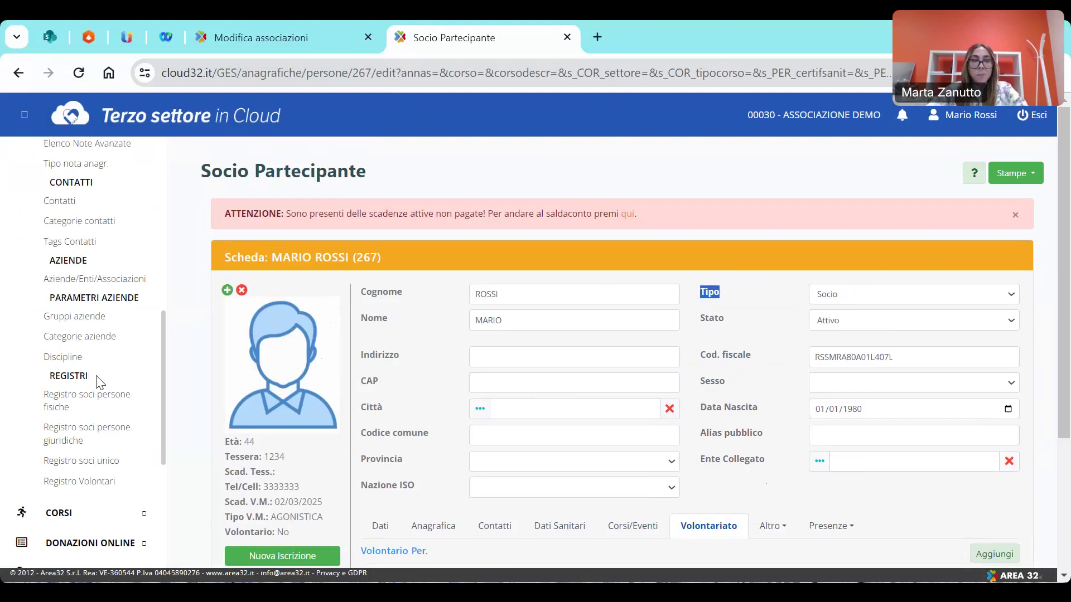
{"action": "scroll", "coordinate": [89, 373], "scroll_direction": "up", "scroll_amount": 9}
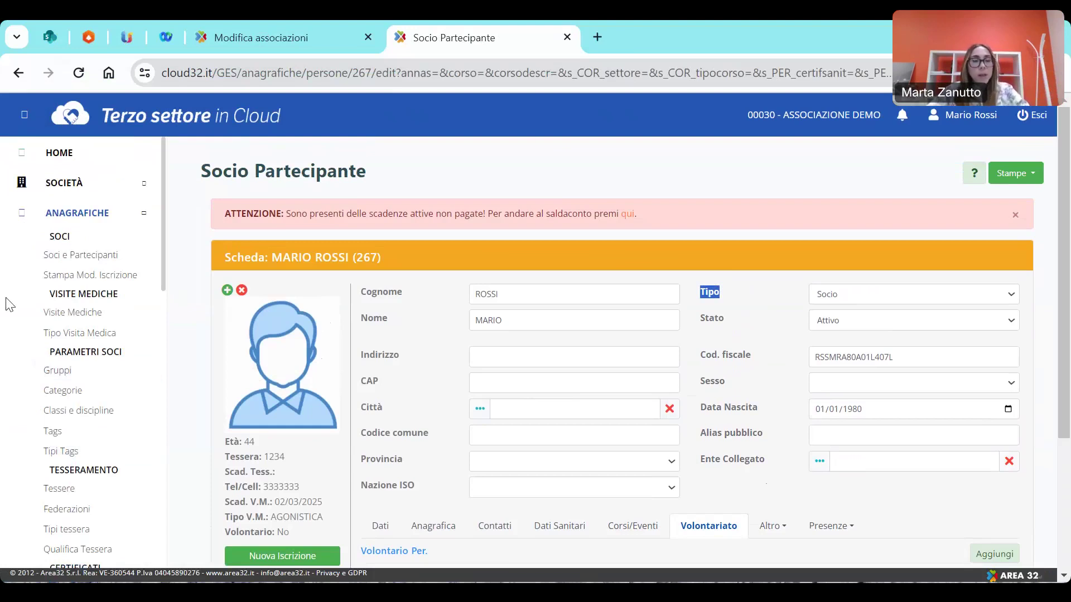
{"action": "scroll", "coordinate": [5, 307], "scroll_direction": "down", "scroll_amount": 1}
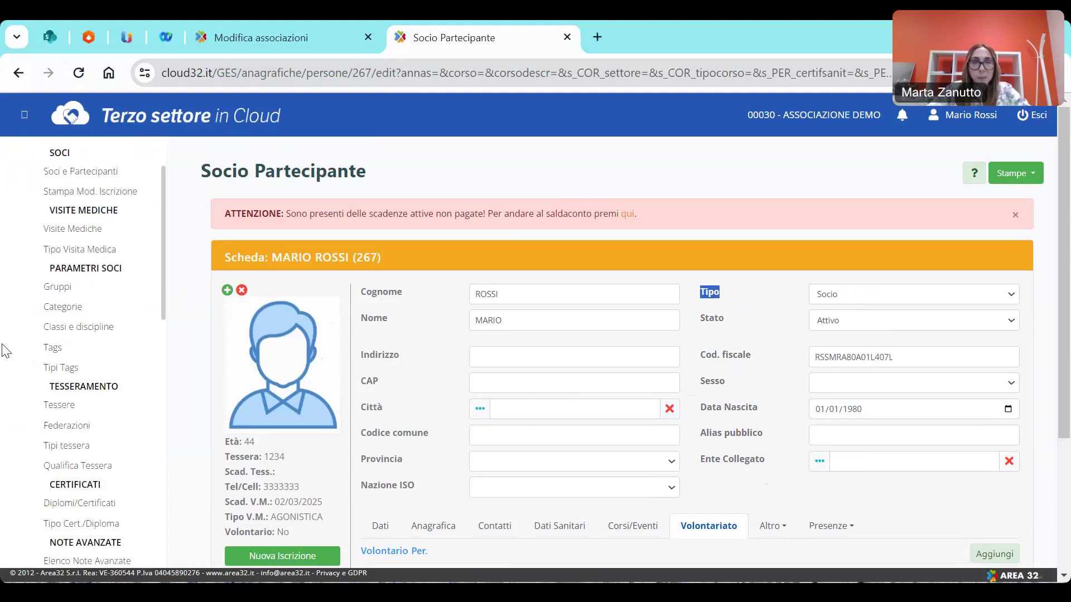
{"action": "scroll", "coordinate": [6, 351], "scroll_direction": "down", "scroll_amount": 1}
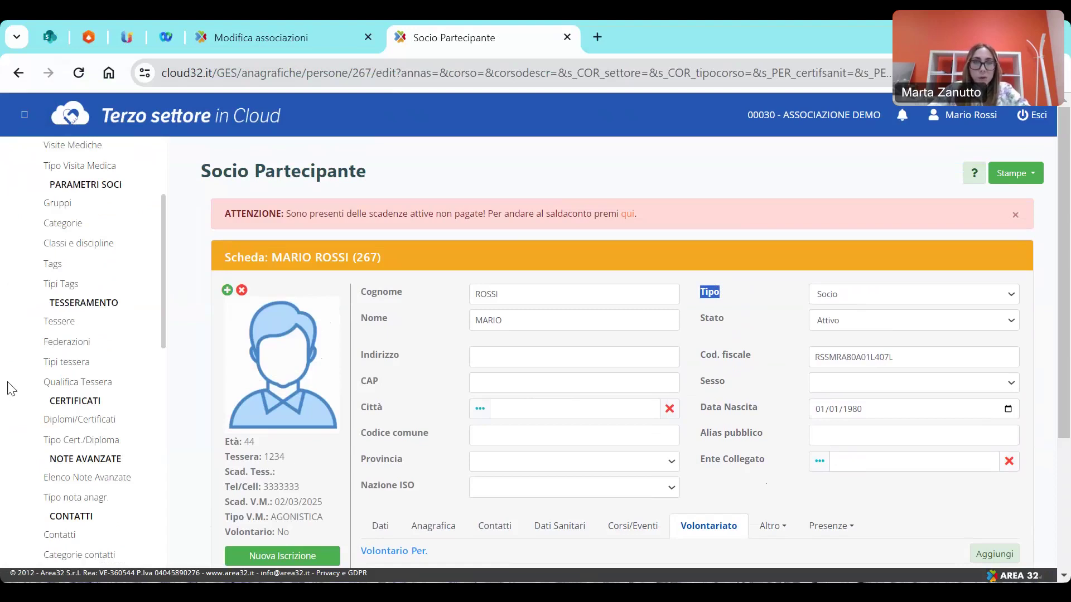
{"action": "scroll", "coordinate": [9, 385], "scroll_direction": "down", "scroll_amount": 5}
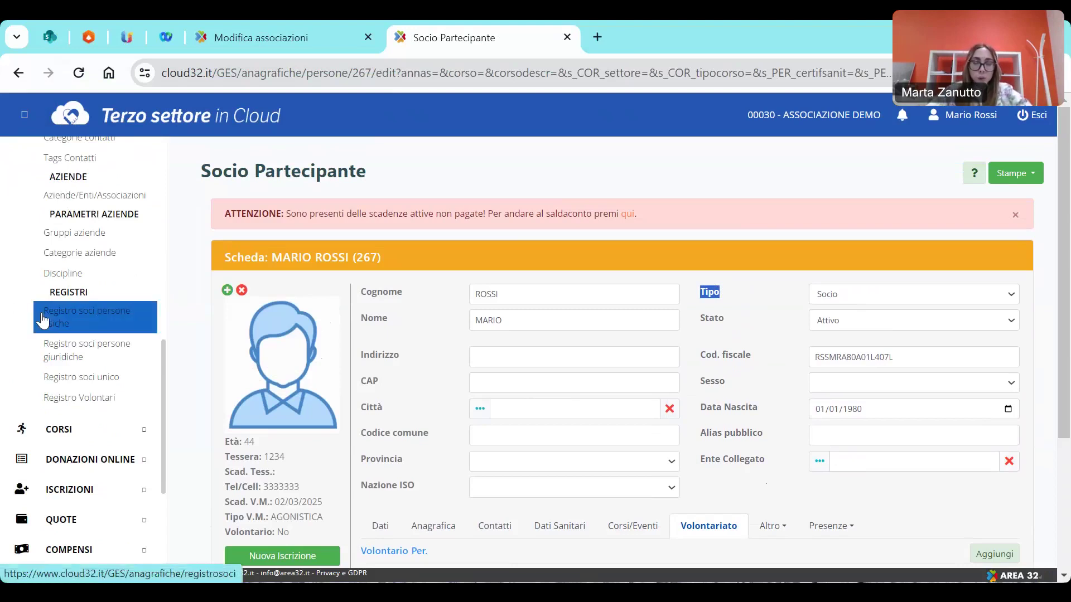
Search the Registro soci persone fisiche with Stato set to Solo Attivi and show its available prints.
{"action": "left_click", "coordinate": [73, 358]}
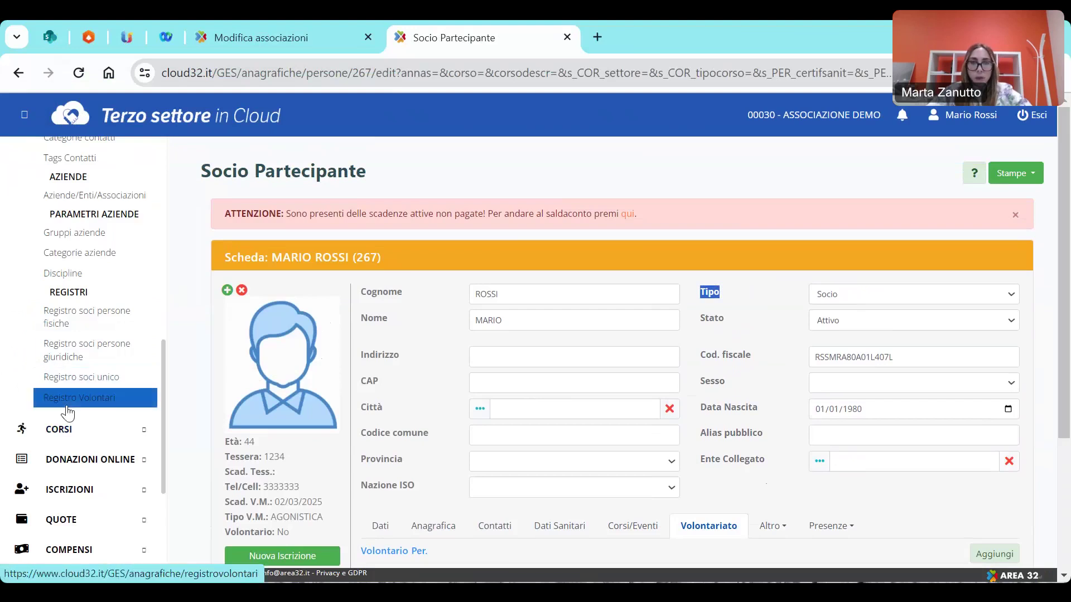
{"action": "left_click", "coordinate": [65, 329]}
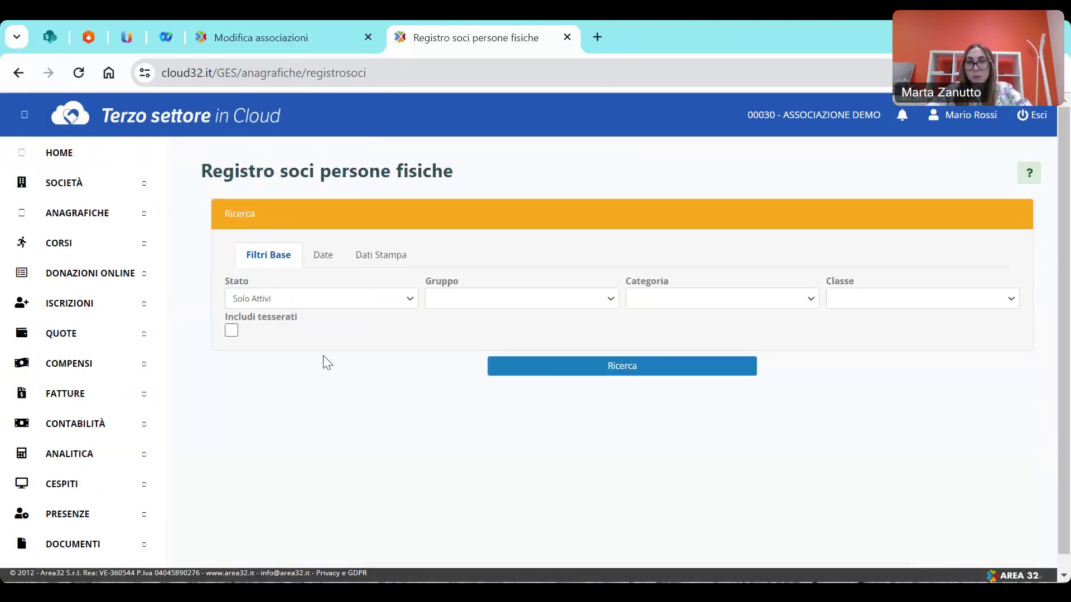
{"action": "left_click", "coordinate": [565, 367]}
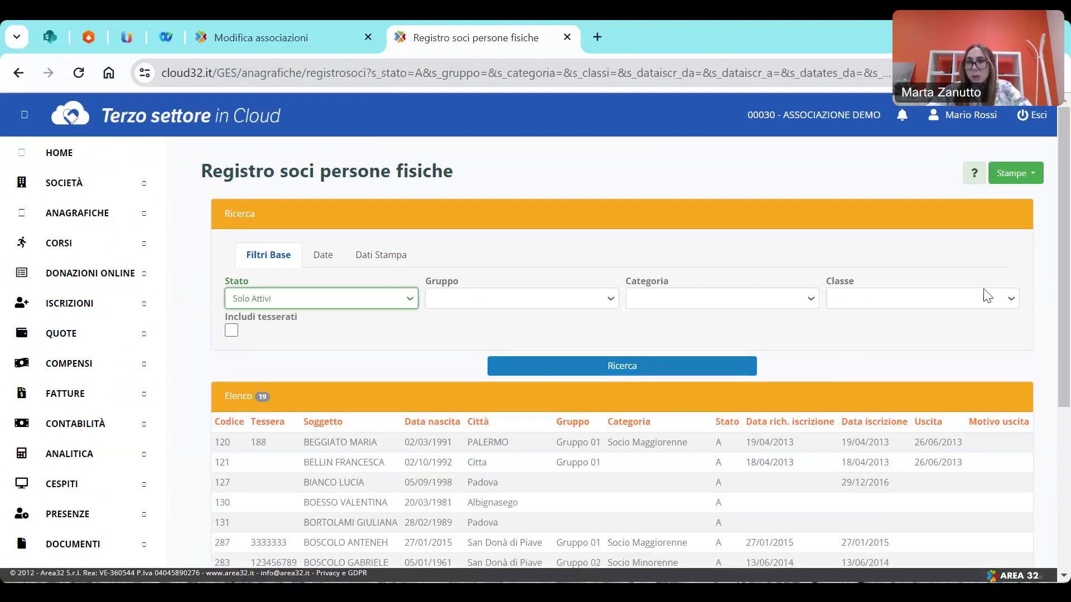
{"action": "left_click", "coordinate": [1029, 177]}
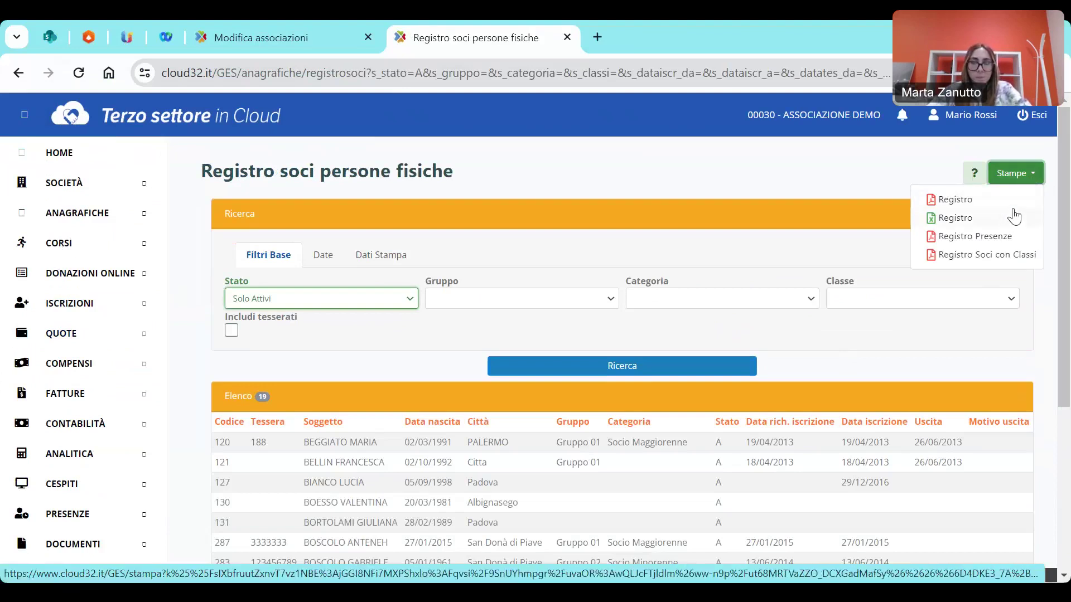
Search the Registro Volontari for active members with active volunteering and show its available prints.
{"action": "left_click", "coordinate": [61, 216]}
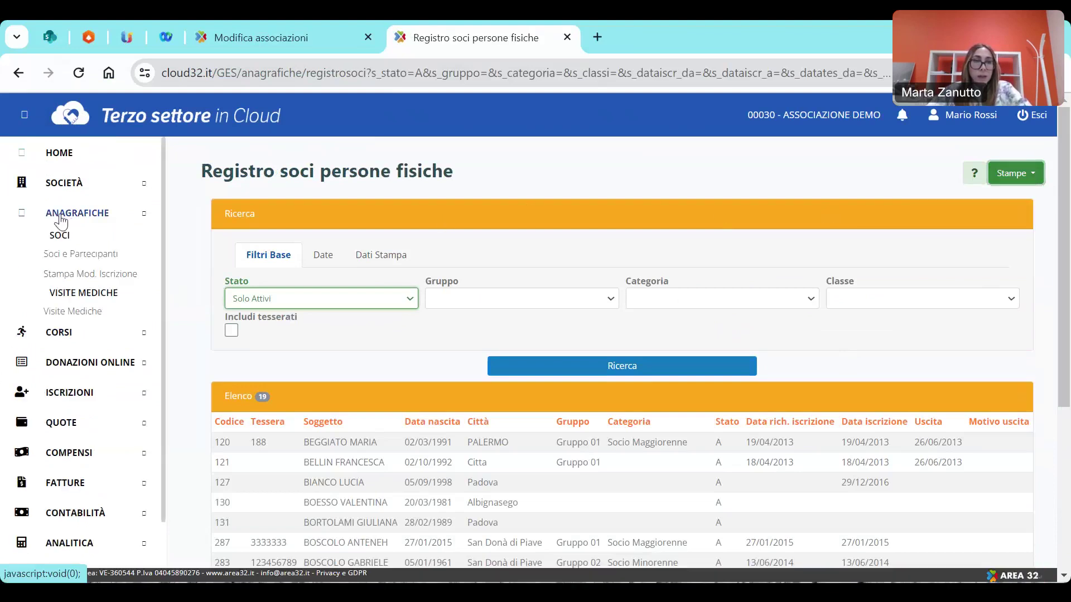
{"action": "scroll", "coordinate": [22, 449], "scroll_direction": "down", "scroll_amount": 10}
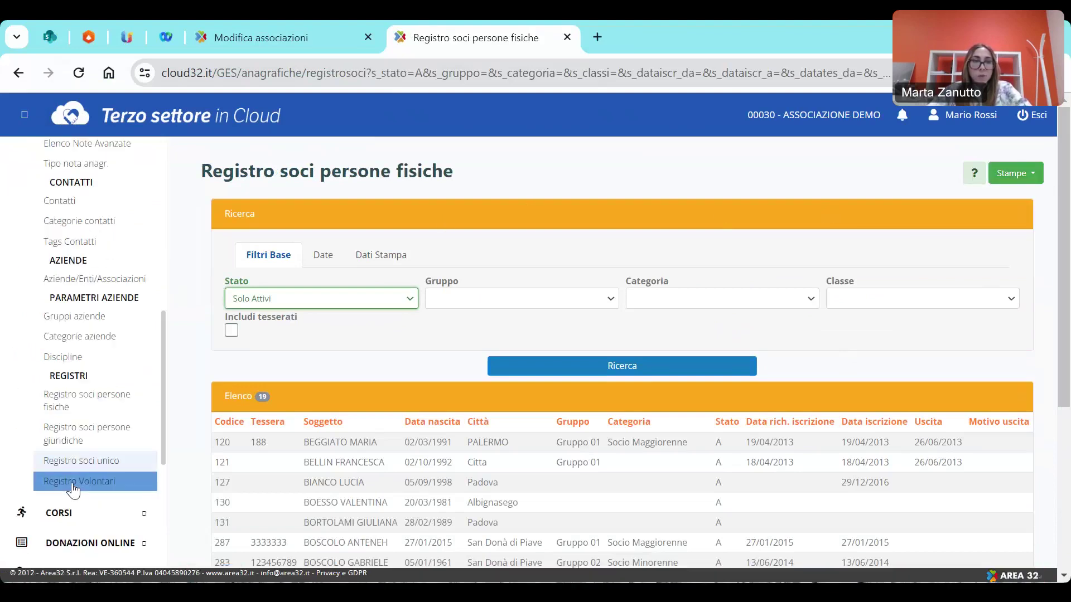
{"action": "left_click", "coordinate": [74, 489]}
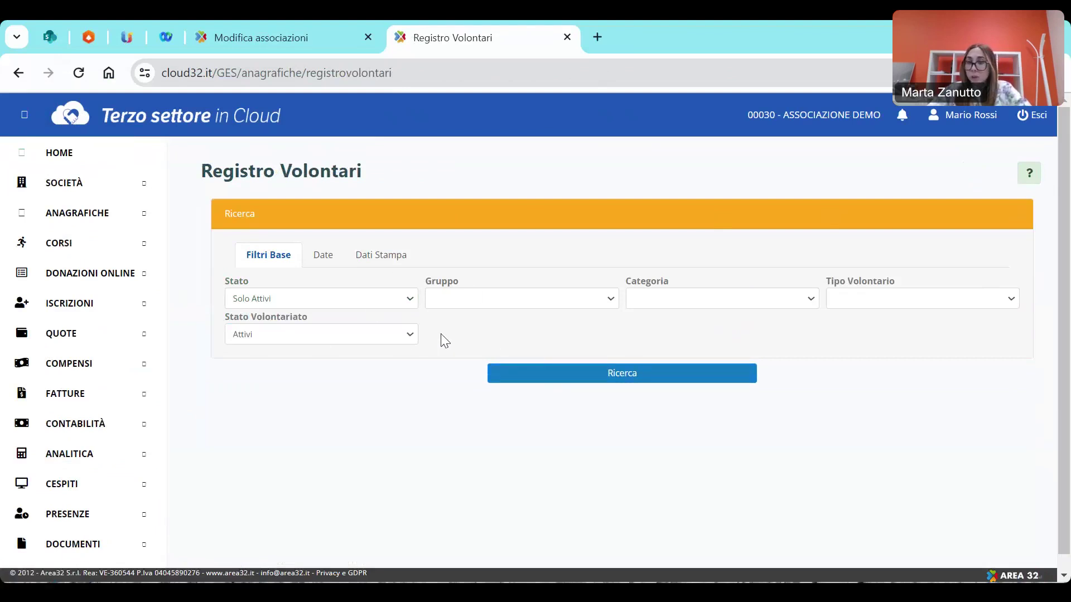
{"action": "left_click", "coordinate": [599, 372]}
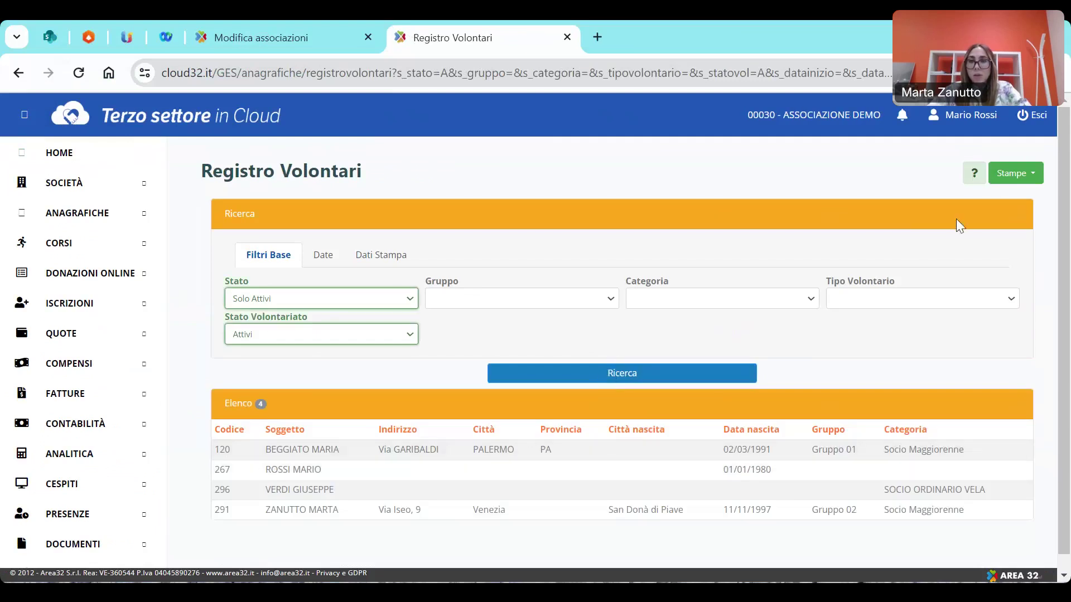
{"action": "left_click", "coordinate": [999, 176]}
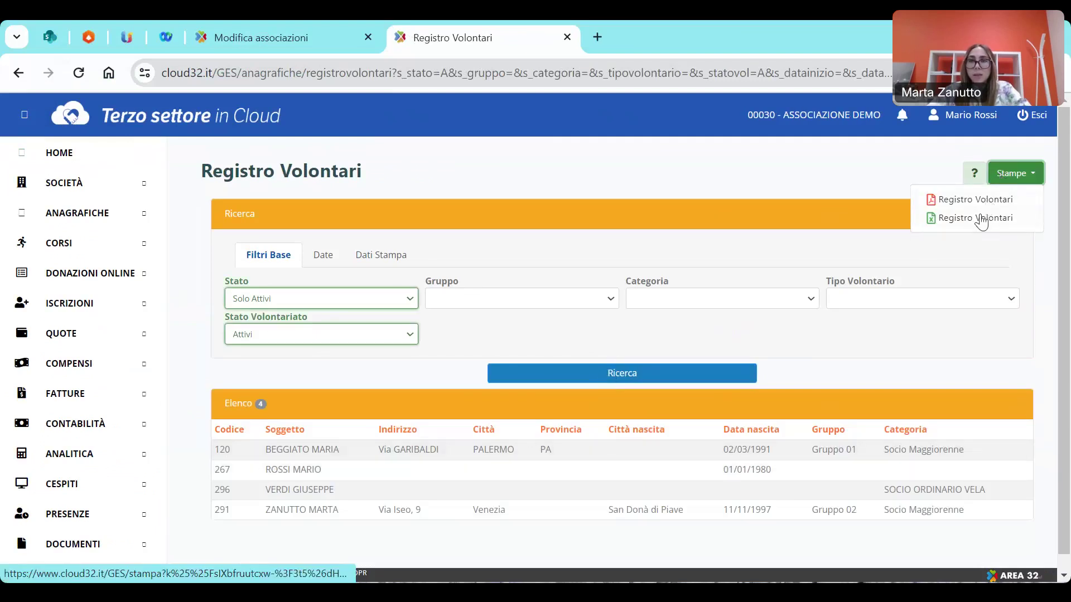
{"action": "left_click", "coordinate": [701, 183]}
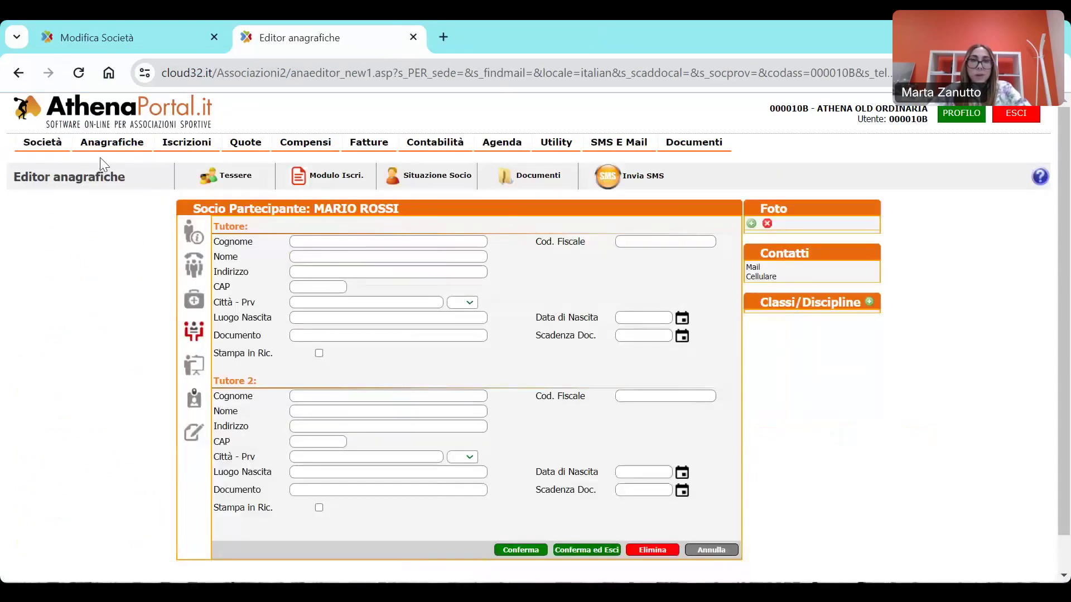
In the old AthenaPortal, search the Registro Soci with the print order set to Nome.
{"action": "mouse_move", "coordinate": [98, 150]}
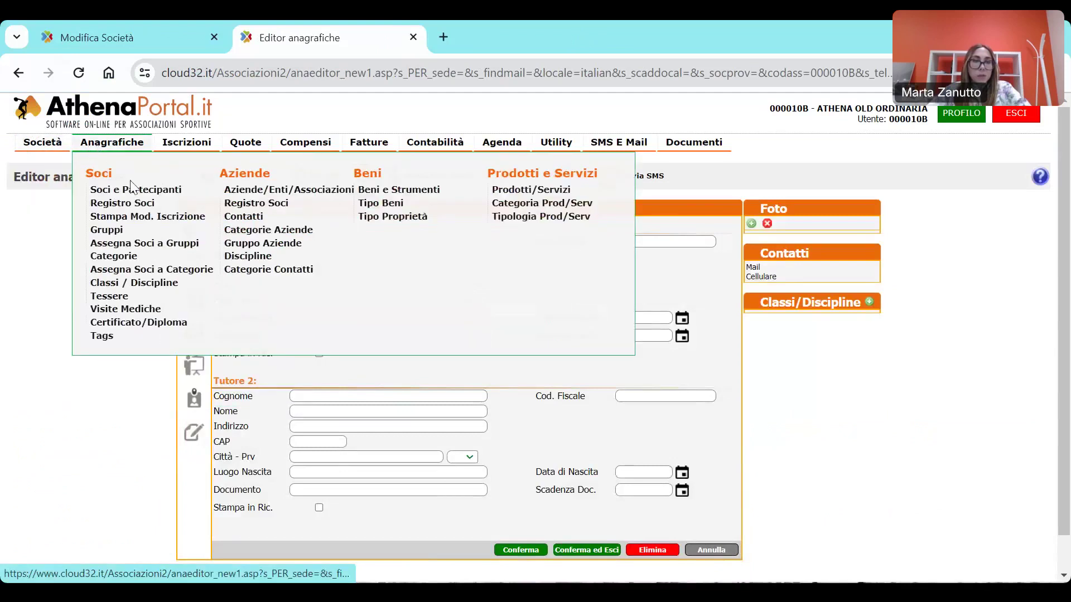
{"action": "left_click", "coordinate": [133, 204]}
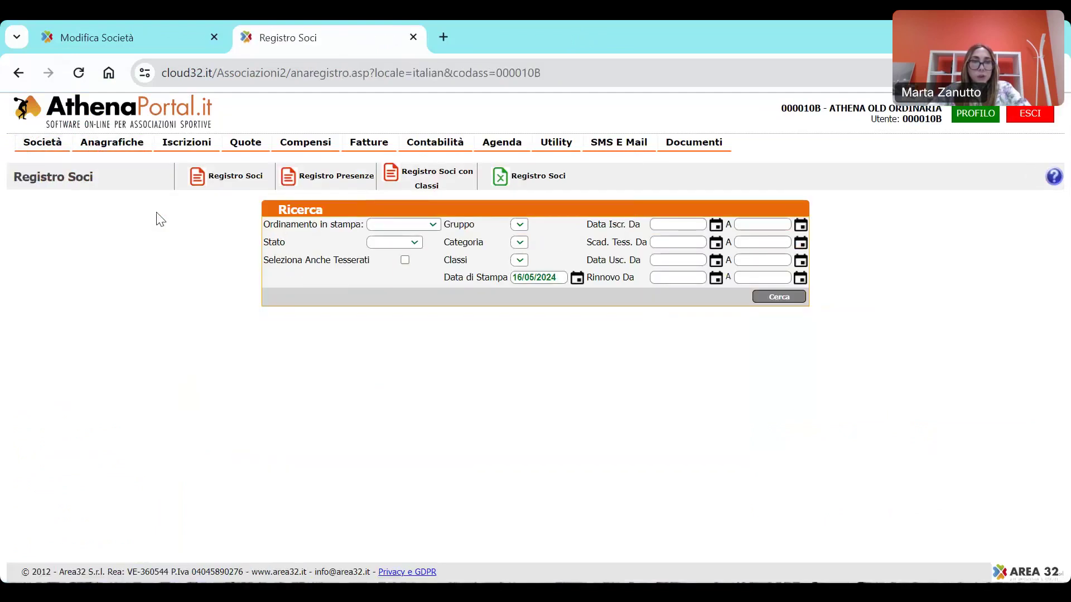
{"action": "left_click", "coordinate": [399, 229]}
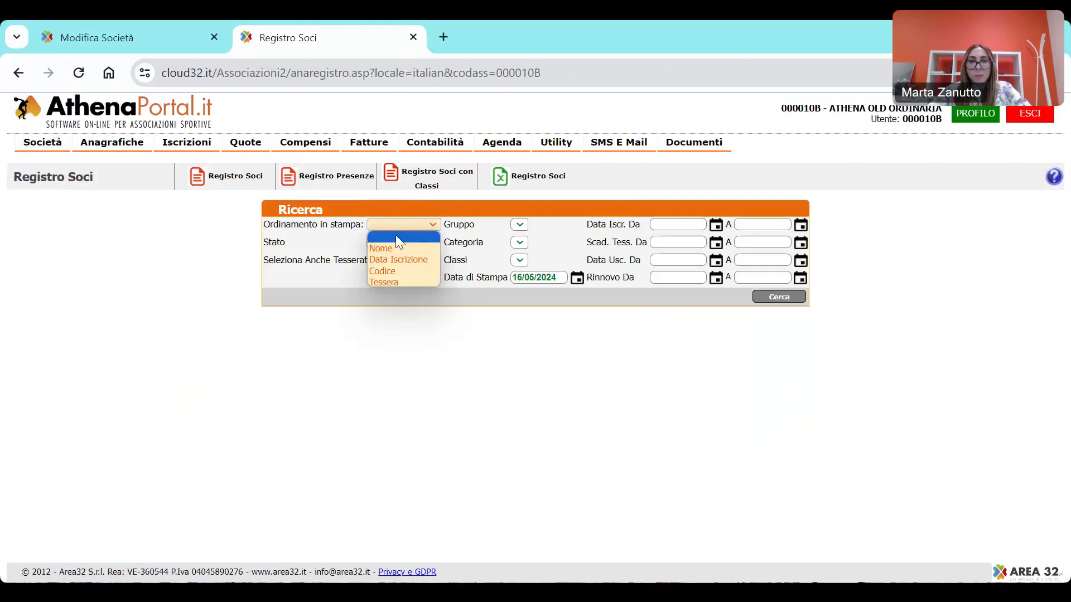
{"action": "left_click", "coordinate": [393, 249]}
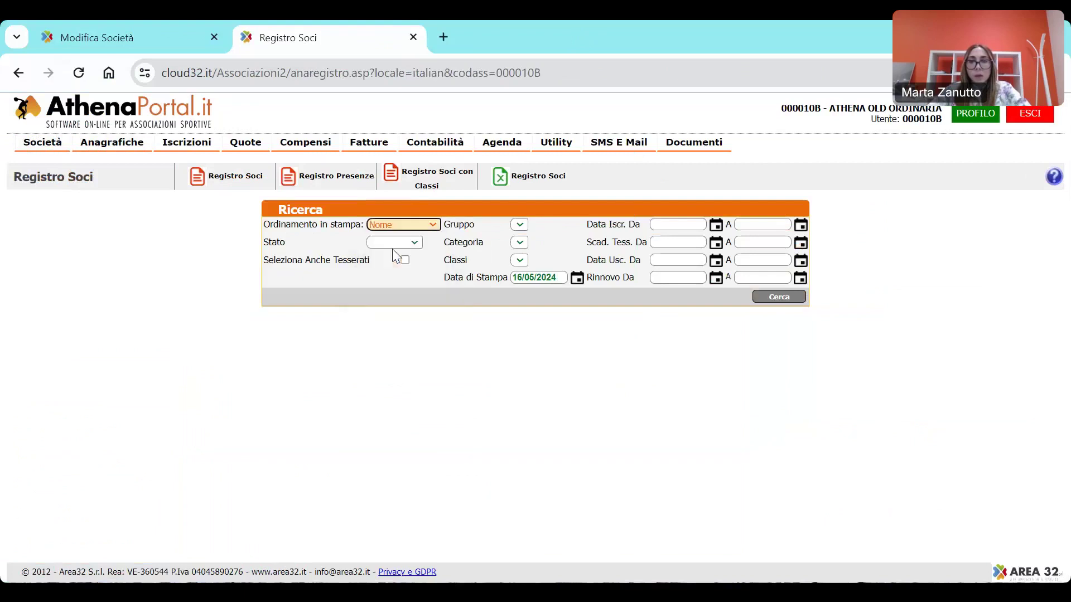
{"action": "left_click", "coordinate": [775, 301]}
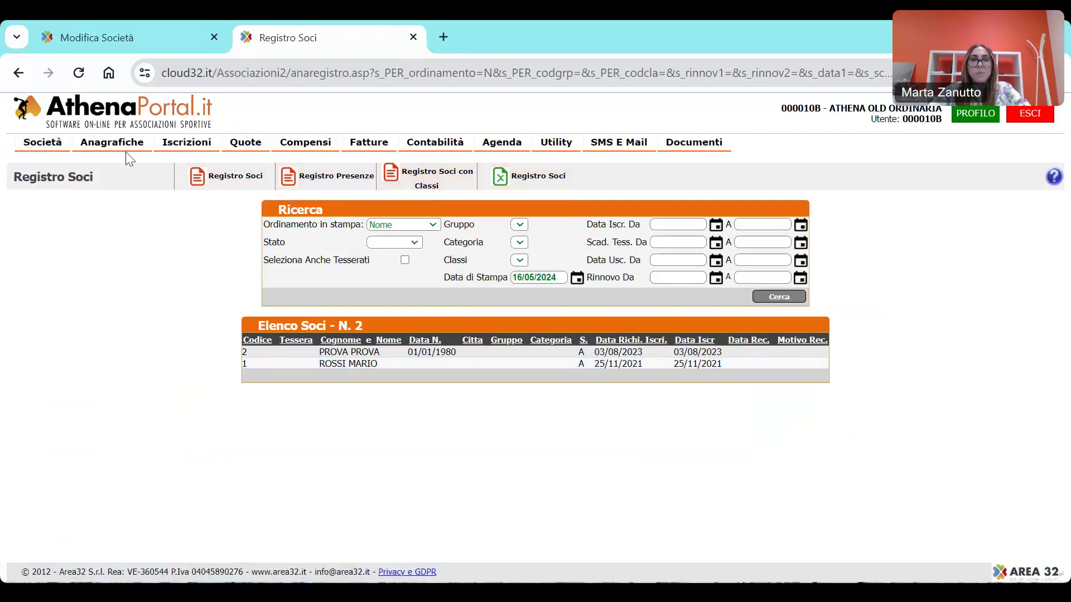
Compare AthenaPortal's Anagrafiche and Iscrizioni menus with the Iscrizioni and Corsi sections of Terzo settore in Cloud.
{"action": "mouse_move", "coordinate": [127, 149]}
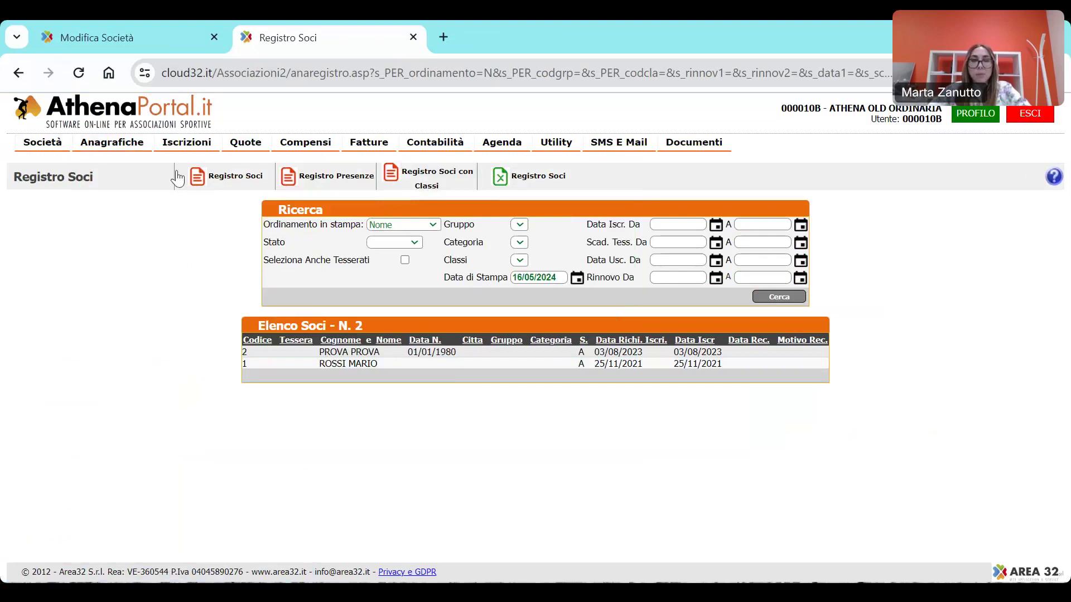
{"action": "mouse_move", "coordinate": [186, 152]}
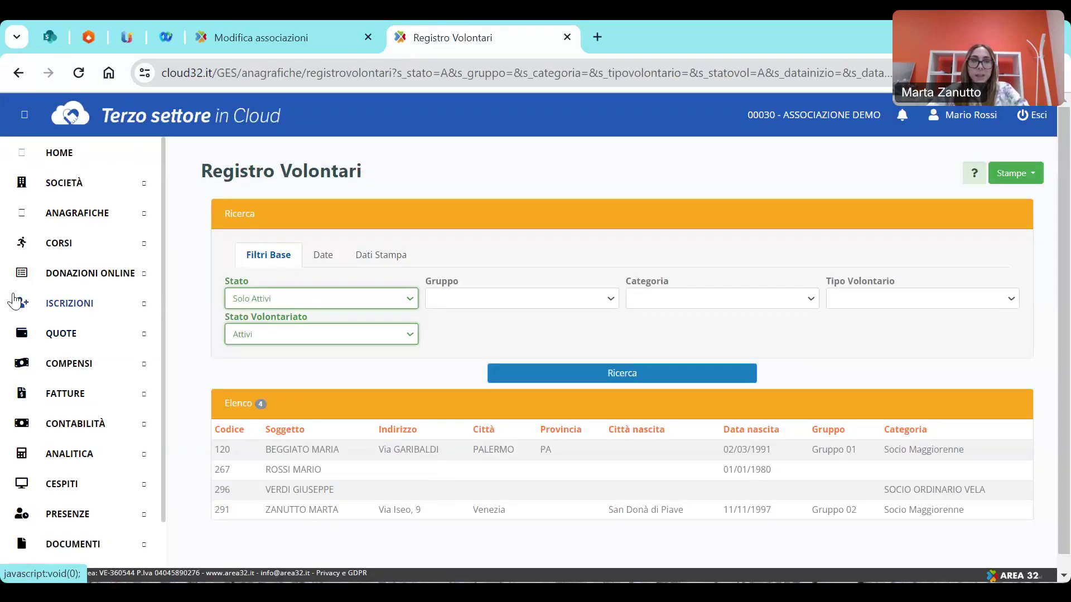
{"action": "left_click", "coordinate": [21, 306]}
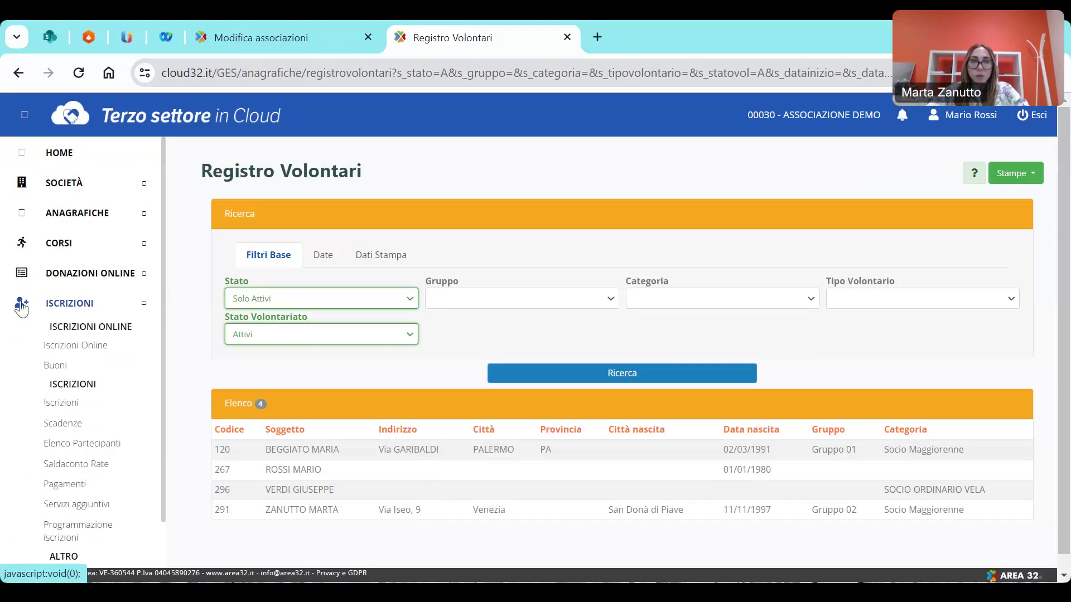
{"action": "left_click", "coordinate": [22, 246]}
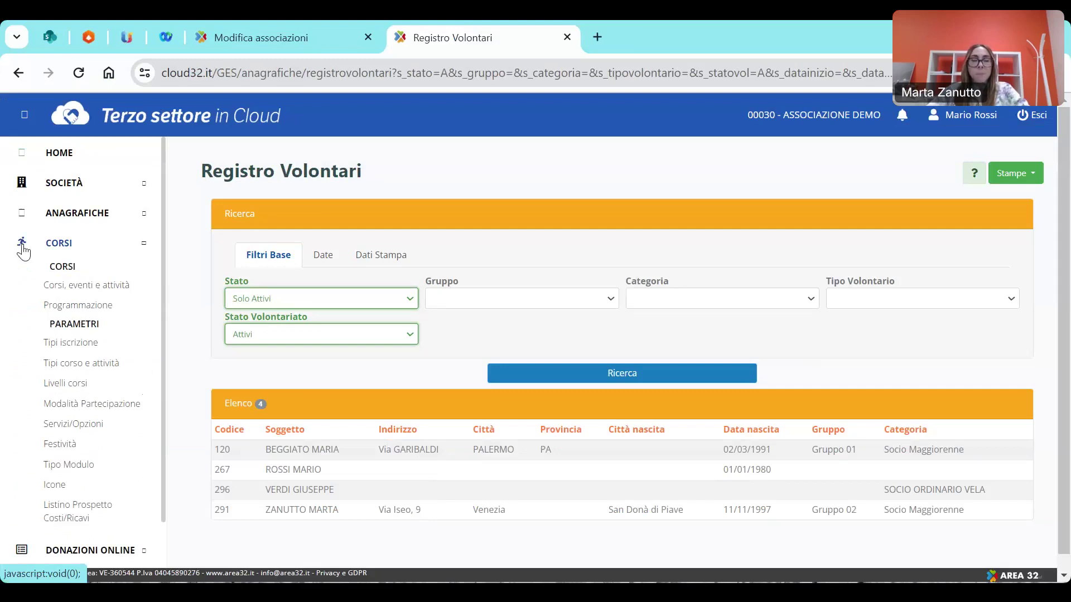
Review the entries listed in the Corsi and Iscrizioni sections, including the online enrolments and the course parameters.
{"action": "left_click", "coordinate": [23, 252]}
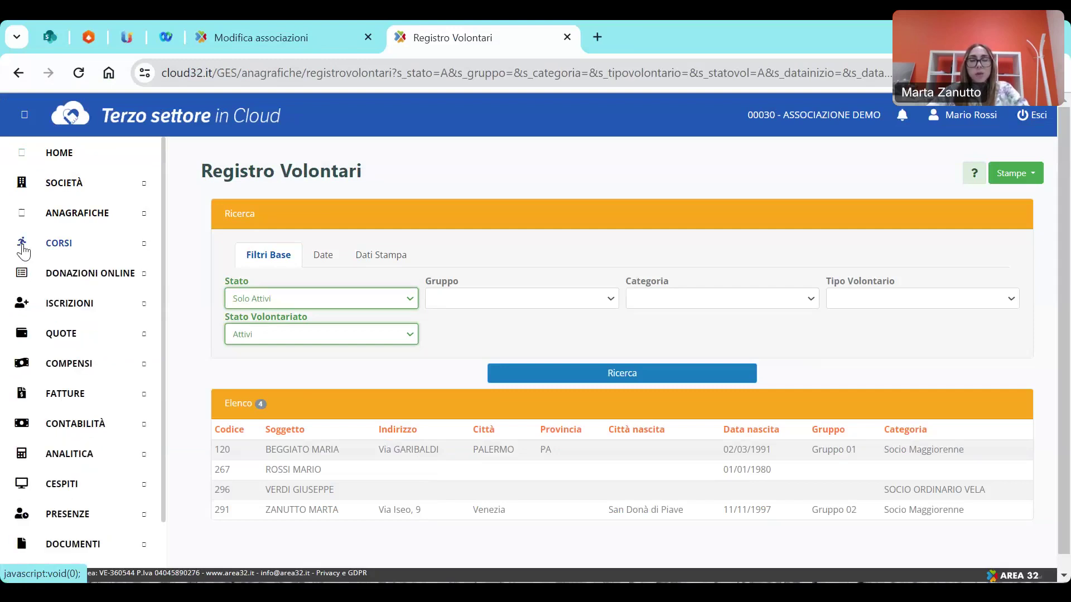
{"action": "left_click", "coordinate": [23, 250]}
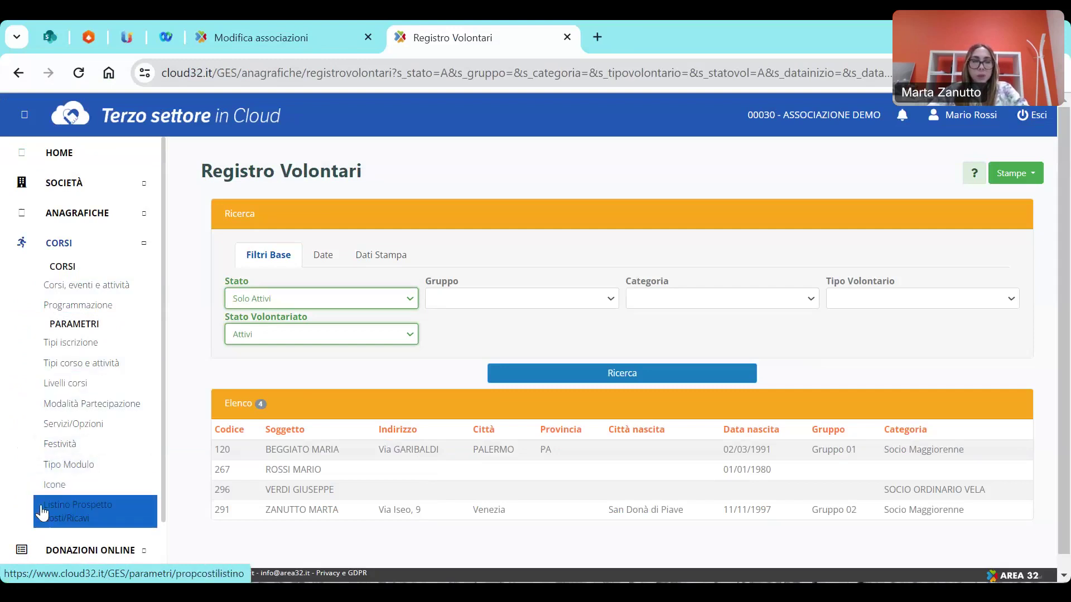
{"action": "left_click", "coordinate": [23, 243]}
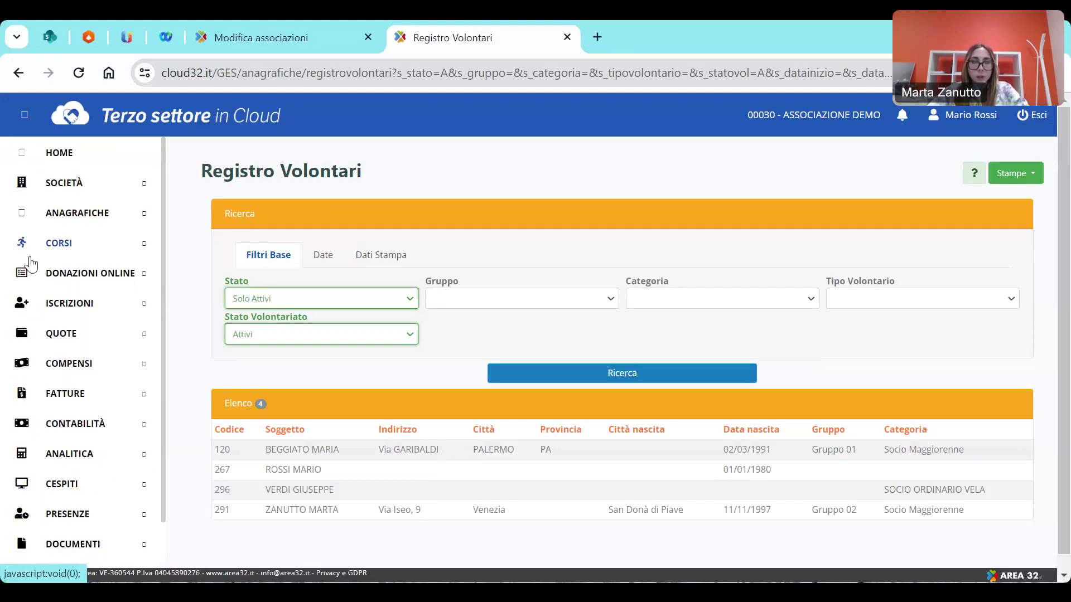
{"action": "left_click", "coordinate": [30, 302]}
{"action": "scroll", "coordinate": [30, 310], "scroll_direction": "down", "scroll_amount": 2}
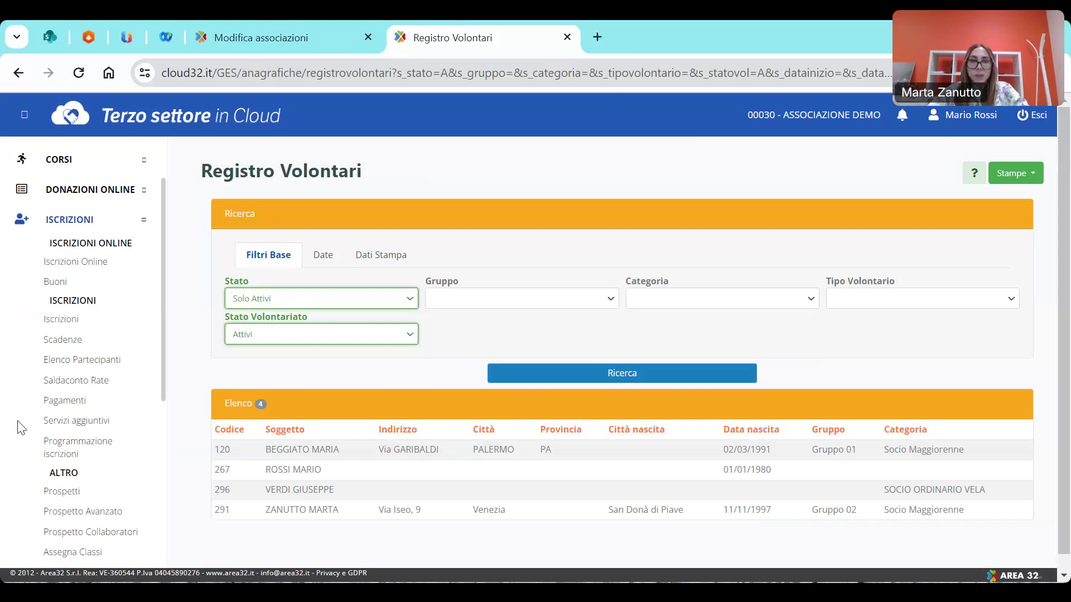
{"action": "left_click", "coordinate": [25, 231]}
{"action": "scroll", "coordinate": [25, 240], "scroll_direction": "up", "scroll_amount": 2}
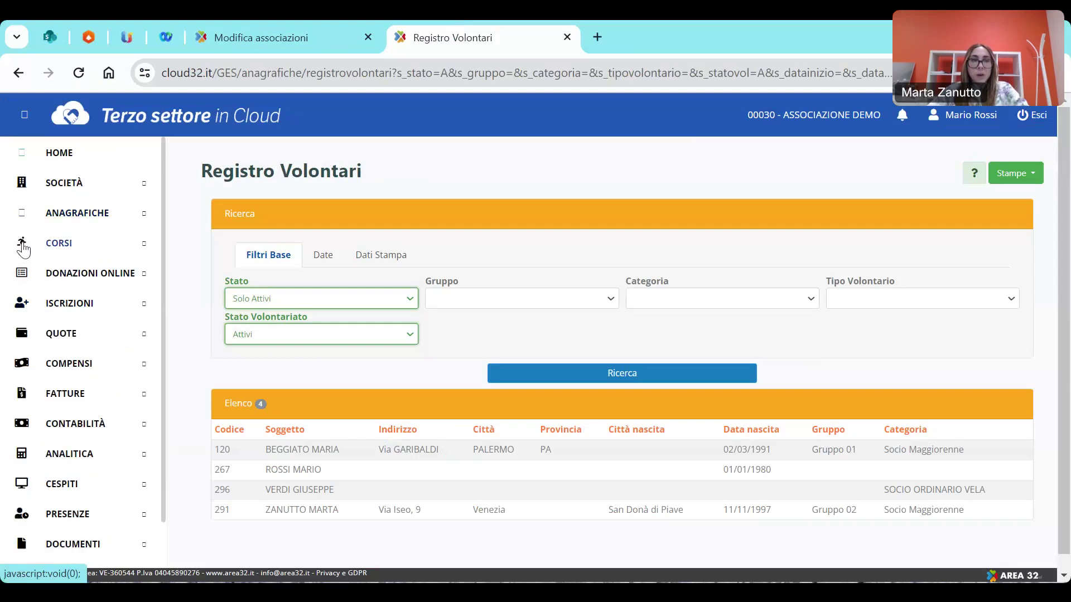
Review the attendance entries listed in the Presenze section.
{"action": "left_click", "coordinate": [23, 514]}
{"action": "scroll", "coordinate": [33, 446], "scroll_direction": "down", "scroll_amount": 2}
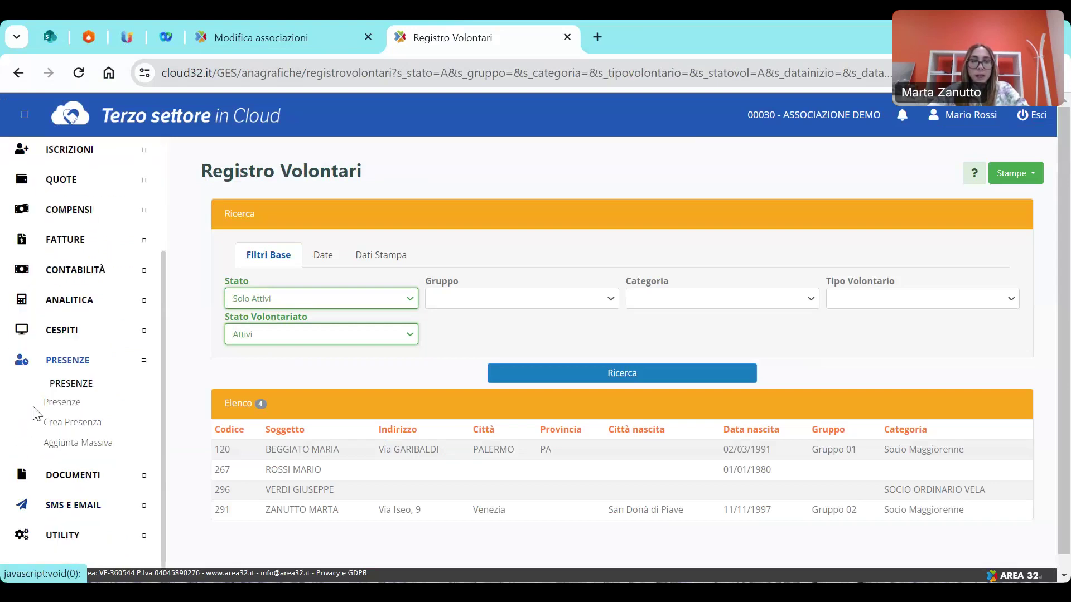
{"action": "left_click", "coordinate": [22, 372]}
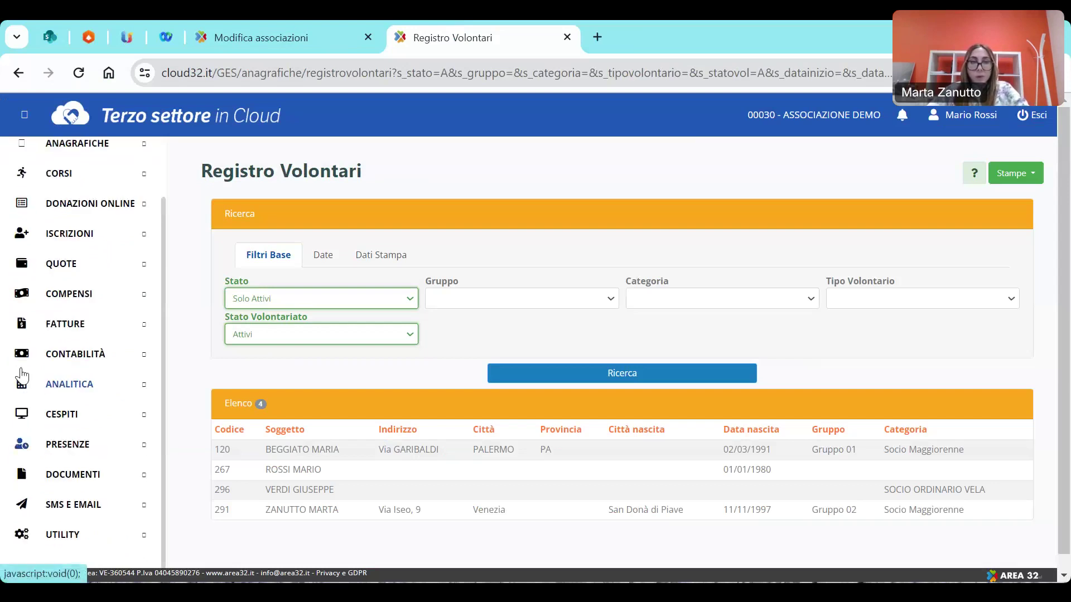
{"action": "scroll", "coordinate": [22, 374], "scroll_direction": "up", "scroll_amount": 2}
Return to the Home page and review the Donazioni Online entries for fundraising and donation types.
{"action": "left_click", "coordinate": [29, 159]}
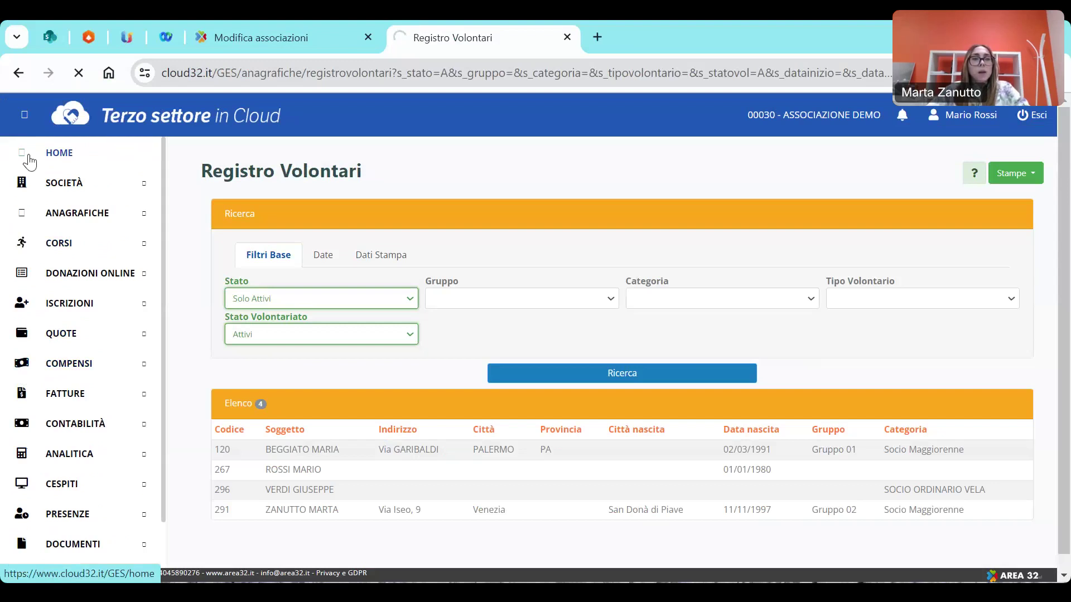
{"action": "scroll", "coordinate": [220, 211], "scroll_direction": "up", "scroll_amount": 5}
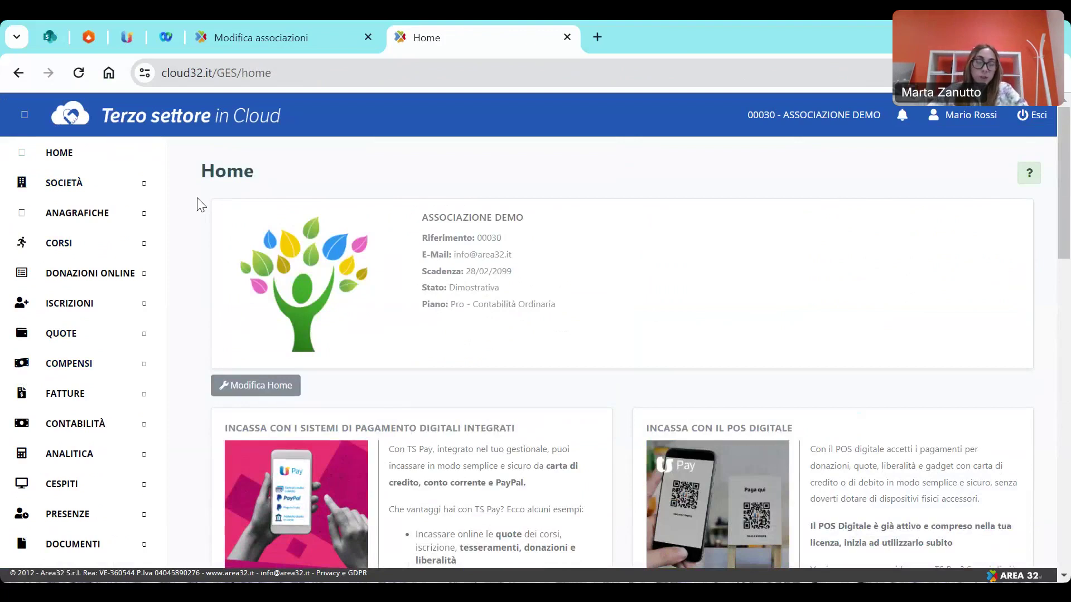
{"action": "left_click", "coordinate": [95, 276]}
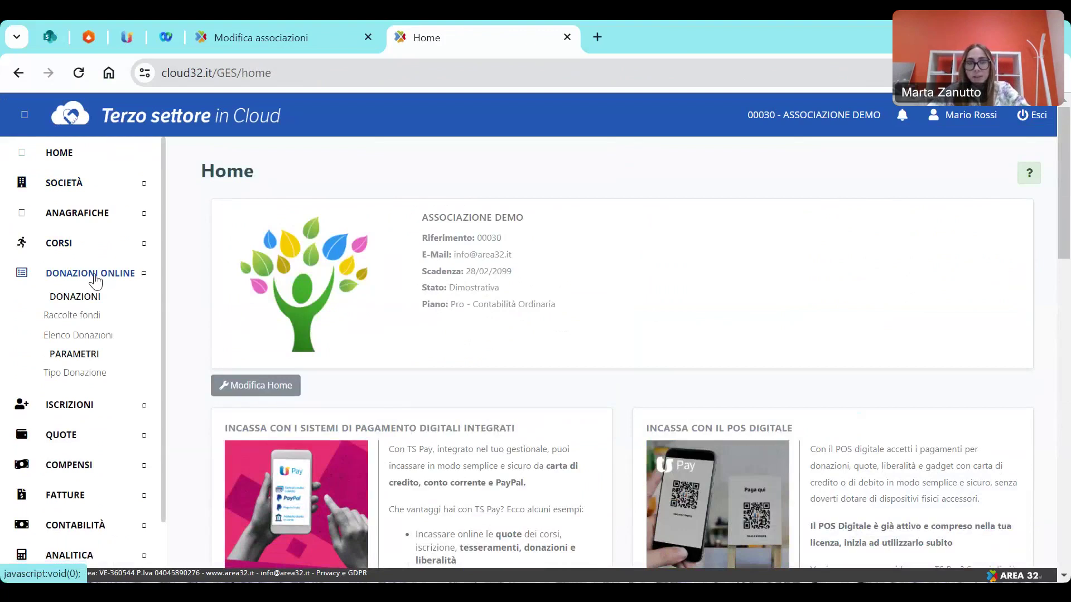
{"action": "left_click", "coordinate": [38, 319]}
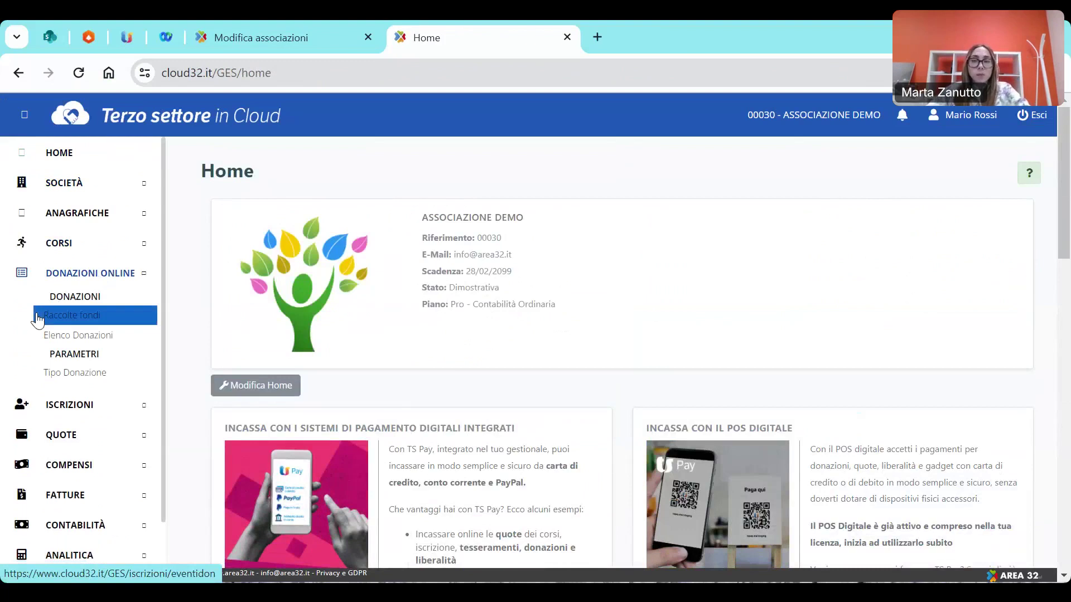
{"action": "left_click", "coordinate": [23, 282]}
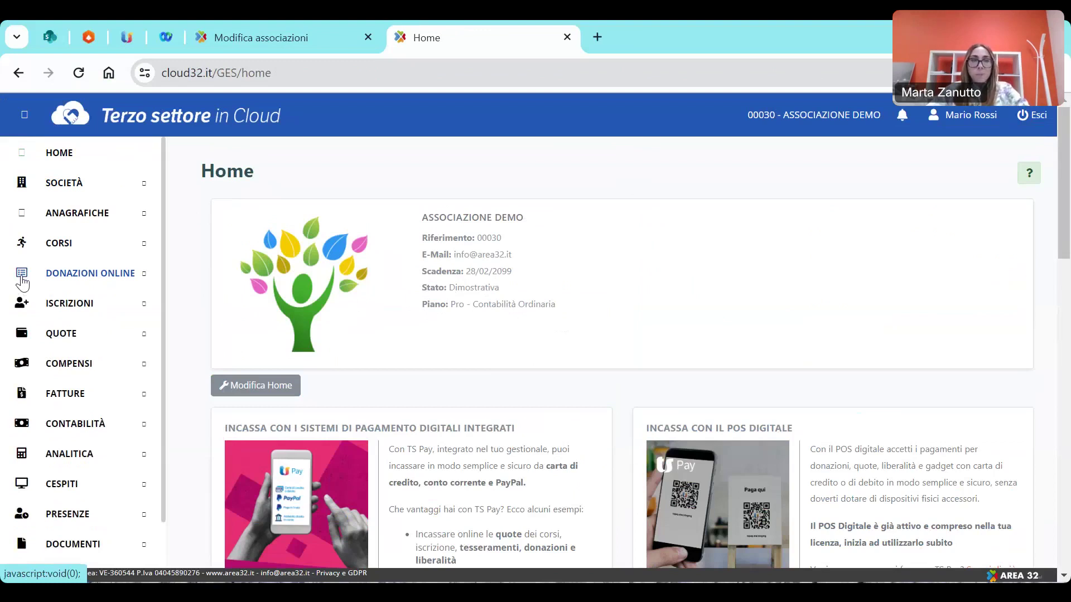
Review the Quote section's entries for fees and liberalità.
{"action": "left_click", "coordinate": [22, 337]}
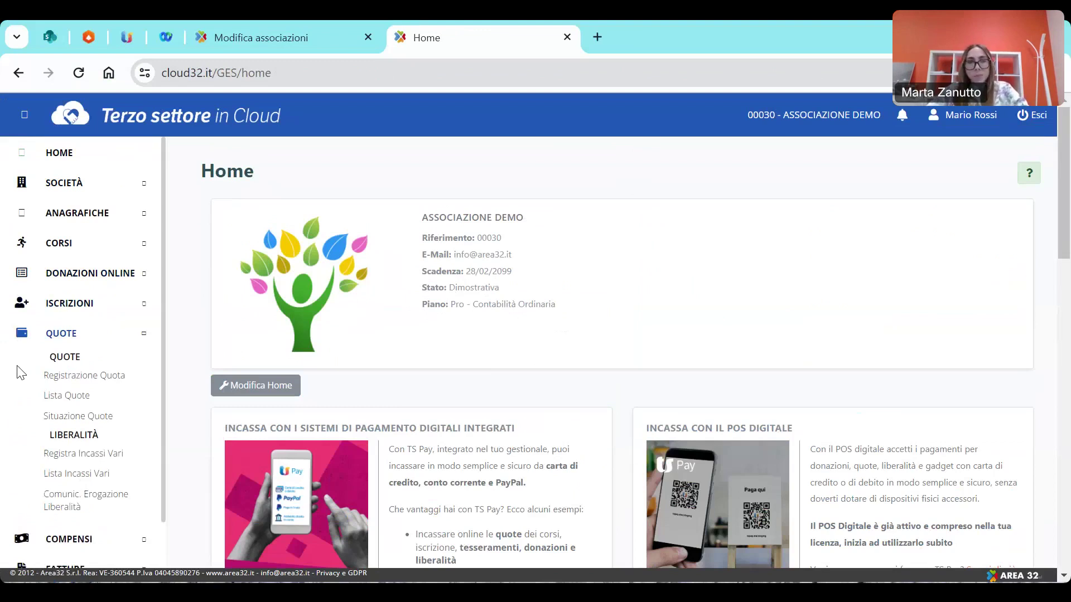
{"action": "scroll", "coordinate": [19, 371], "scroll_direction": "down", "scroll_amount": 1}
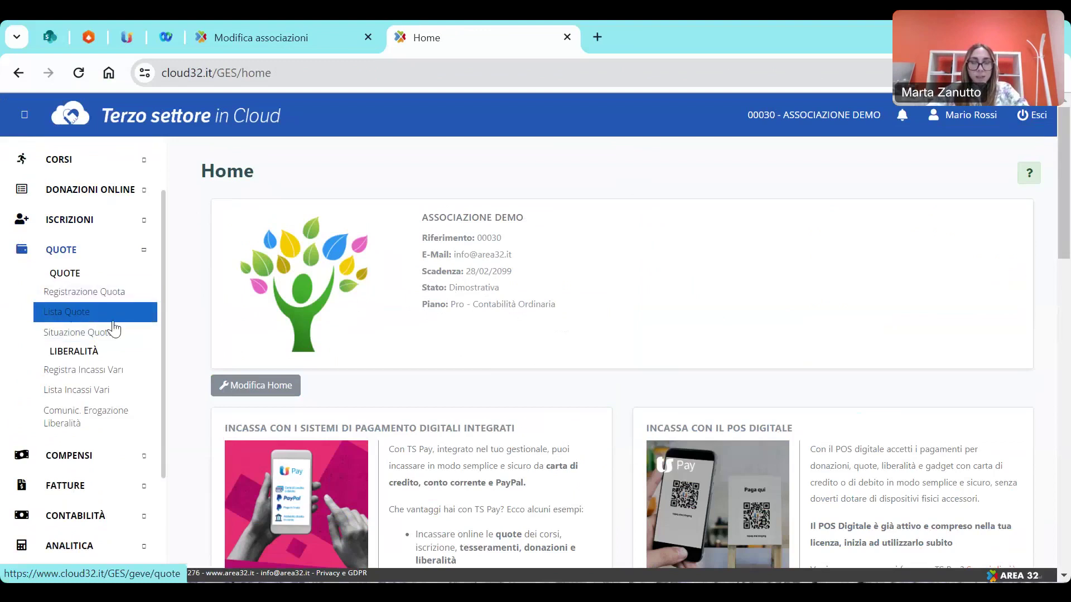
{"action": "left_click", "coordinate": [79, 337]}
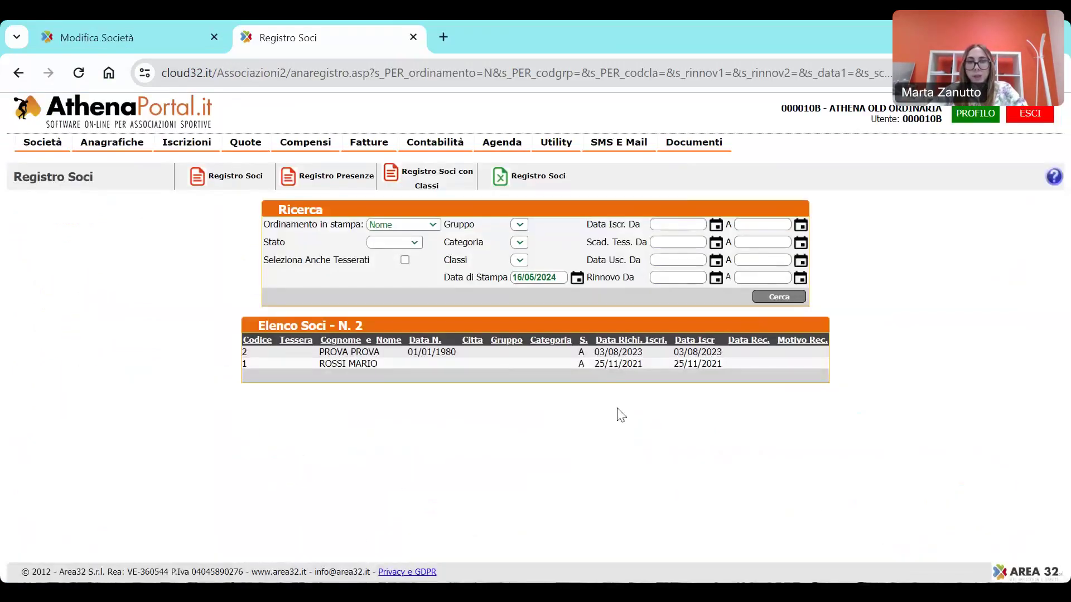
Switch to AthenaPortal, create a fee registration with Causale Quota Iscrizione for Stagione 2024, and view the detail row's Causale options.
{"action": "mouse_move", "coordinate": [251, 150]}
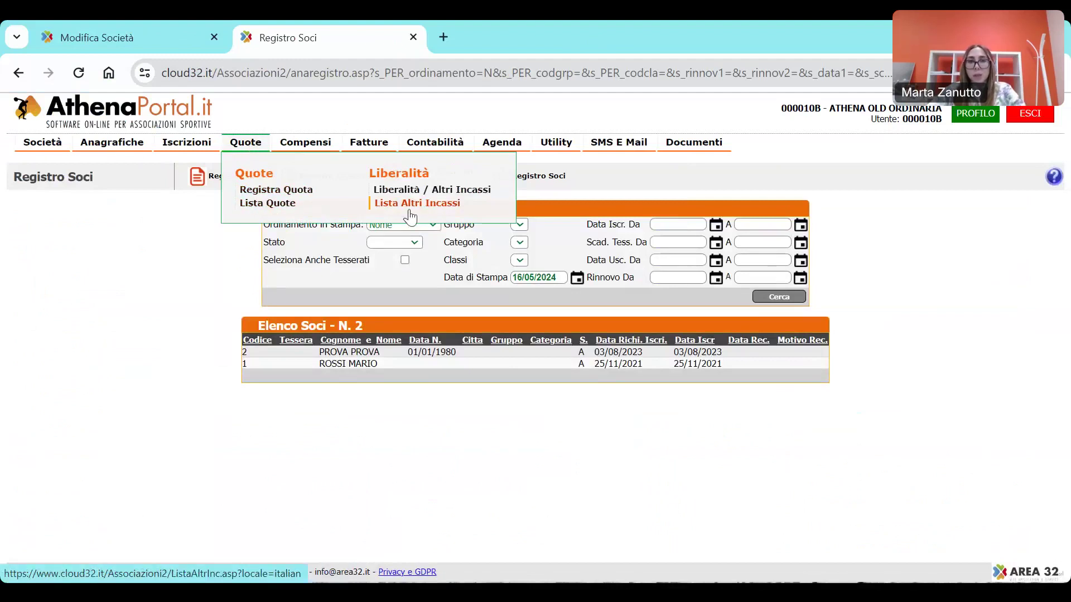
{"action": "left_click", "coordinate": [290, 195]}
{"action": "left_click", "coordinate": [449, 226]}
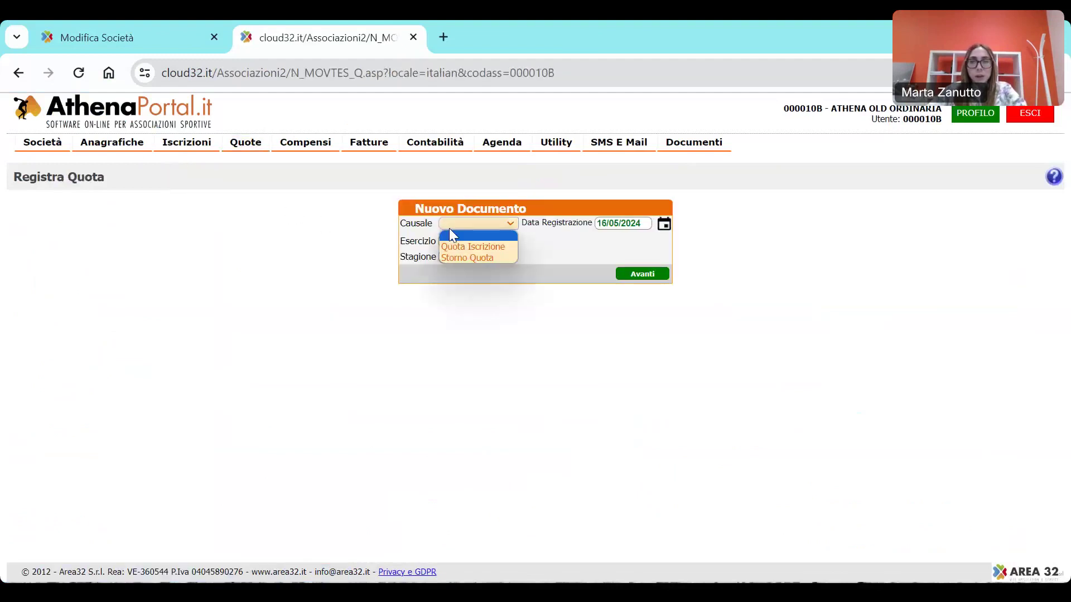
{"action": "left_click", "coordinate": [446, 246]}
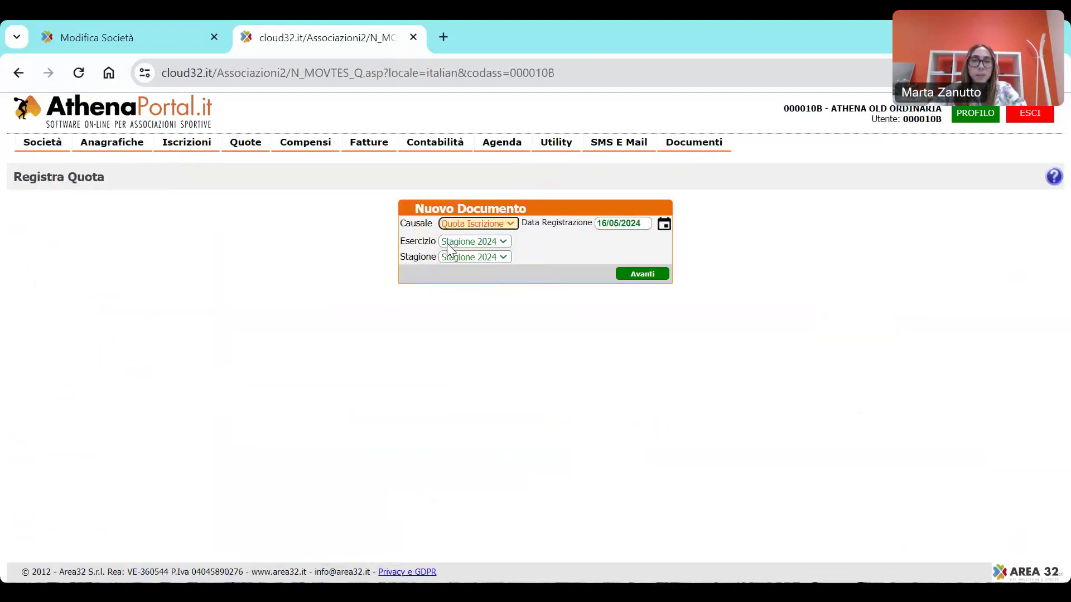
{"action": "left_click", "coordinate": [658, 282]}
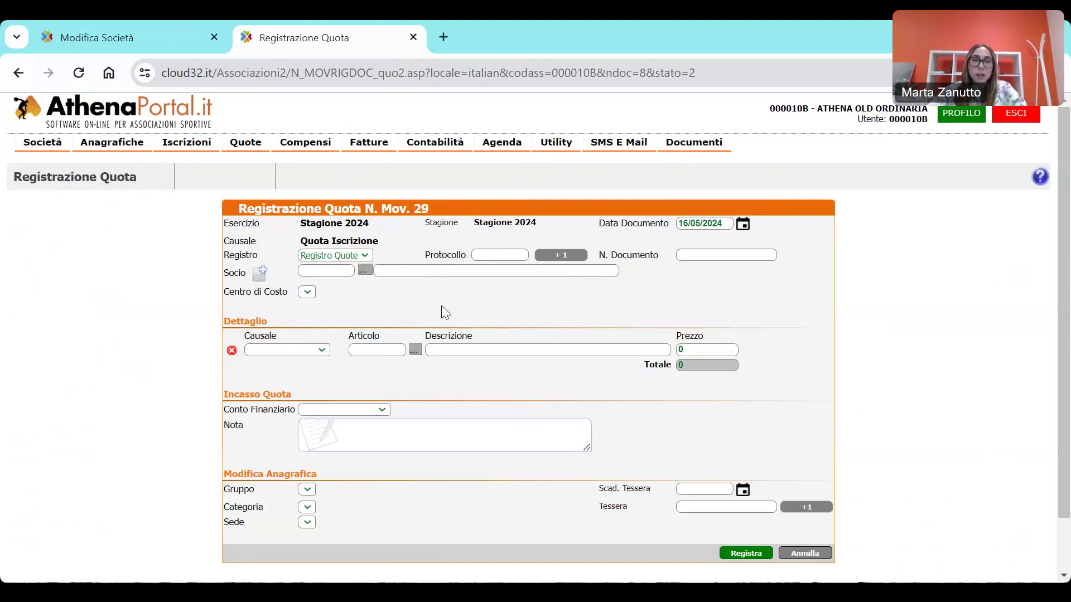
{"action": "left_click", "coordinate": [306, 352]}
{"action": "left_click", "coordinate": [291, 374]}
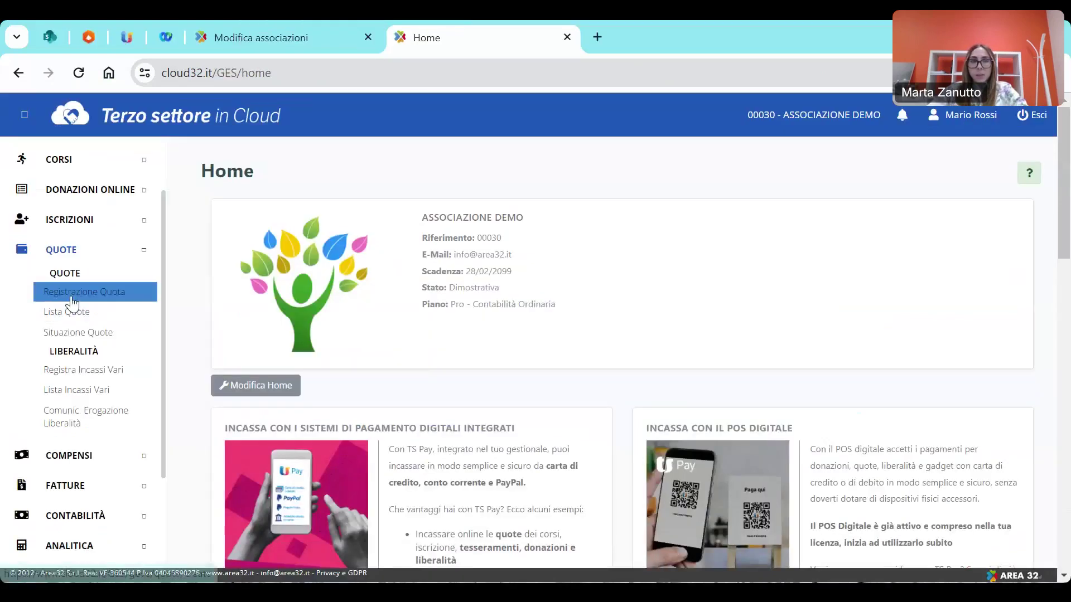
Switch to Terzo settore in Cloud and create a new Registrazione Quota with Causale set to Quota.
{"action": "left_click", "coordinate": [72, 298]}
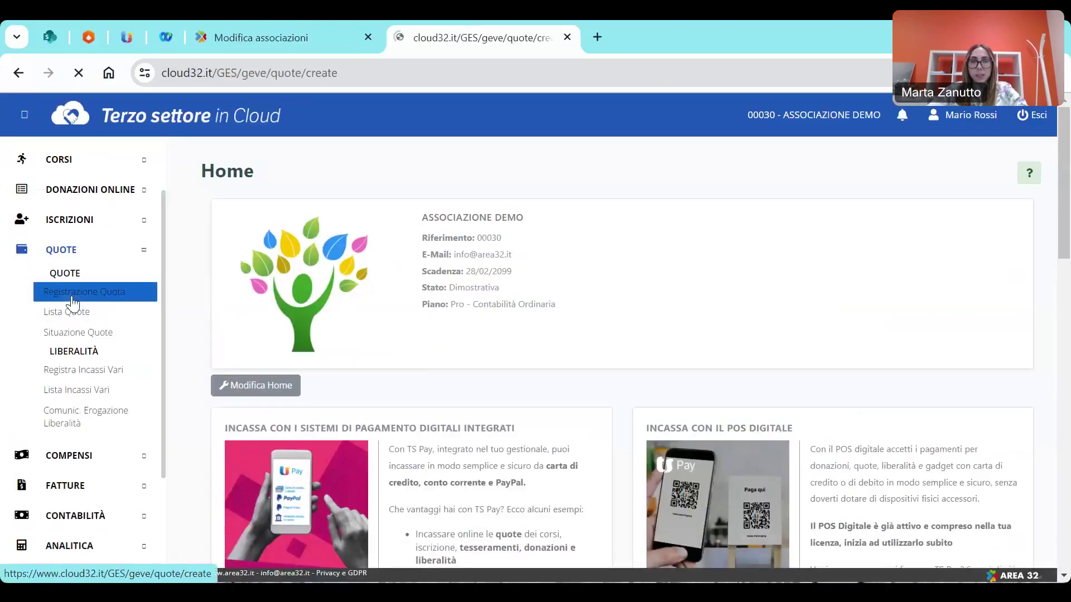
{"action": "left_click", "coordinate": [587, 256]}
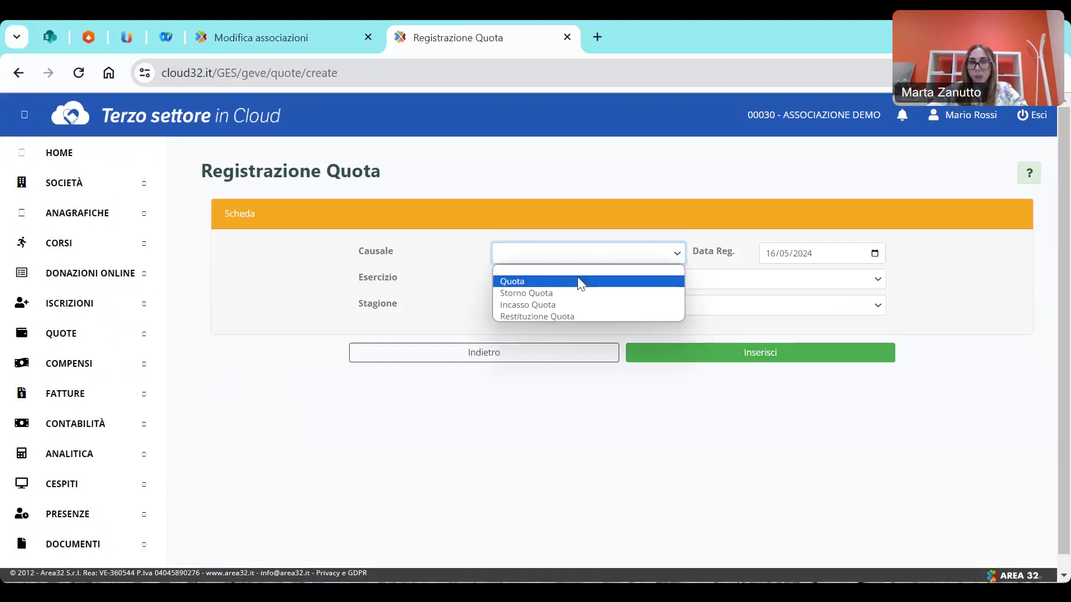
{"action": "left_click", "coordinate": [577, 282]}
{"action": "left_click", "coordinate": [655, 356]}
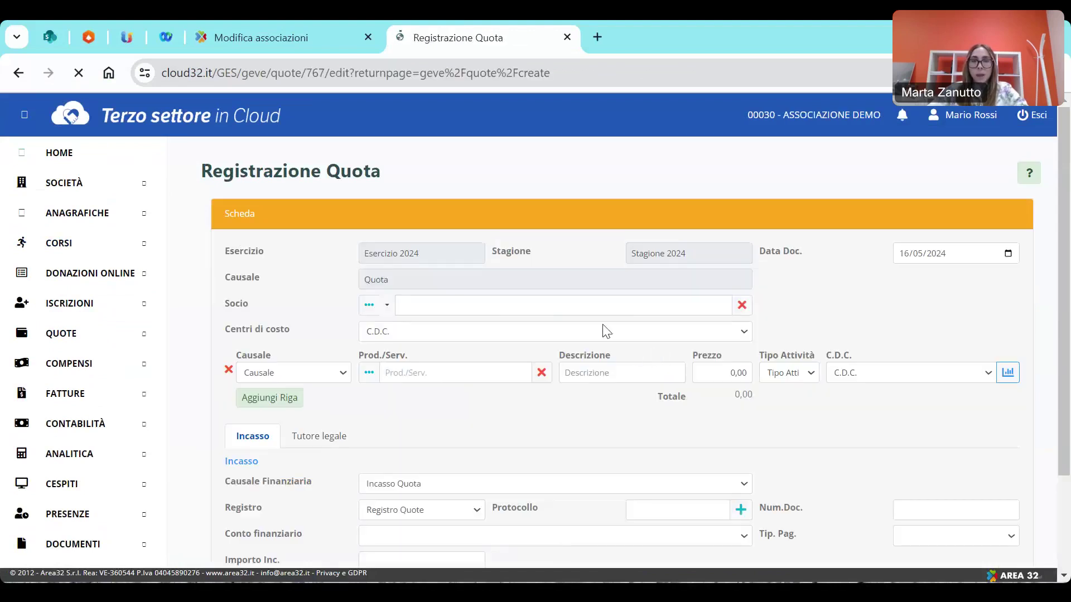
Find the member by surname and assign them as the Socio of the fee registration.
{"action": "scroll", "coordinate": [558, 341], "scroll_direction": "down", "scroll_amount": 2}
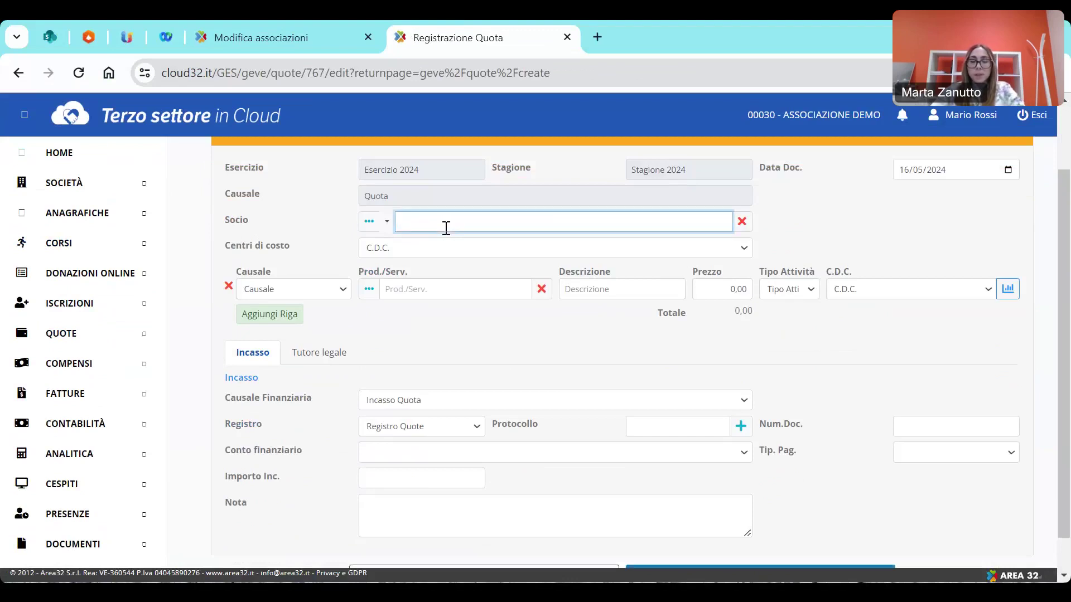
{"action": "type", "text": "rossi"}
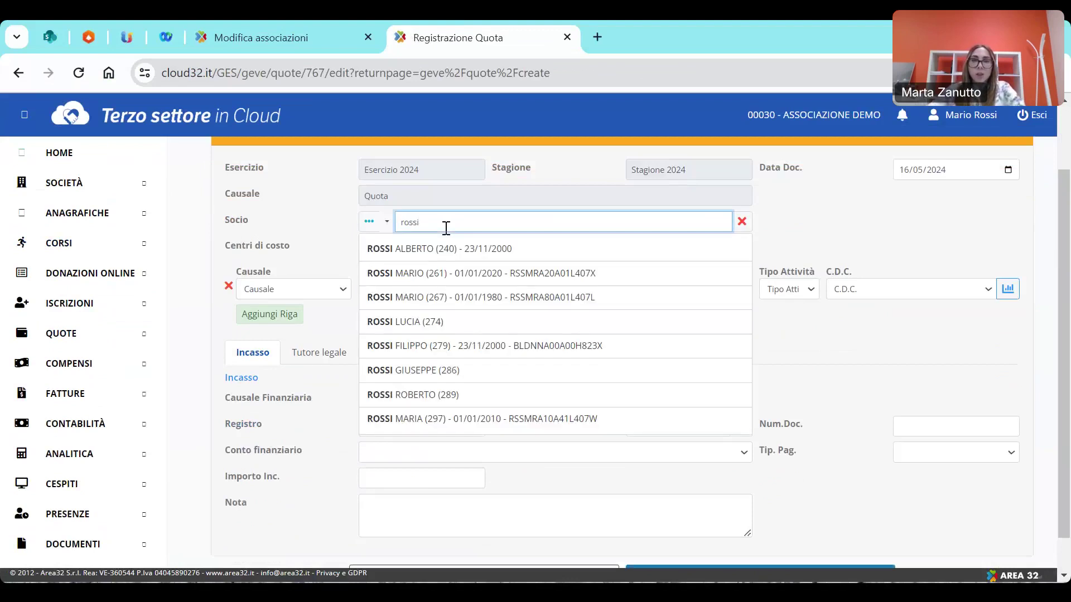
{"action": "left_click", "coordinate": [445, 304]}
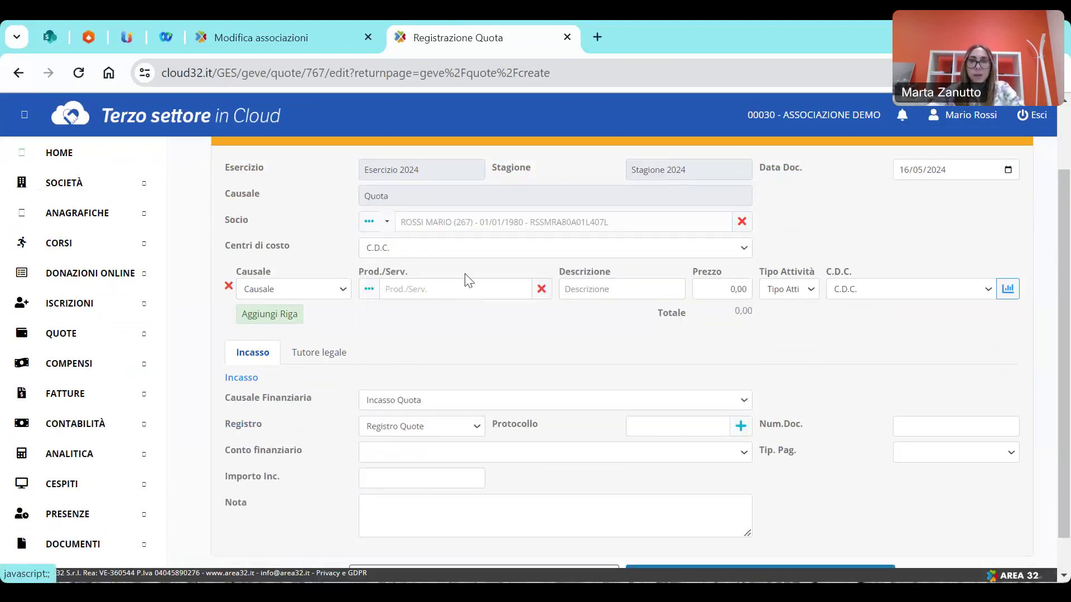
Check the Socio field's record options and list all members with Stato Attivo in its search window.
{"action": "left_click", "coordinate": [386, 221]}
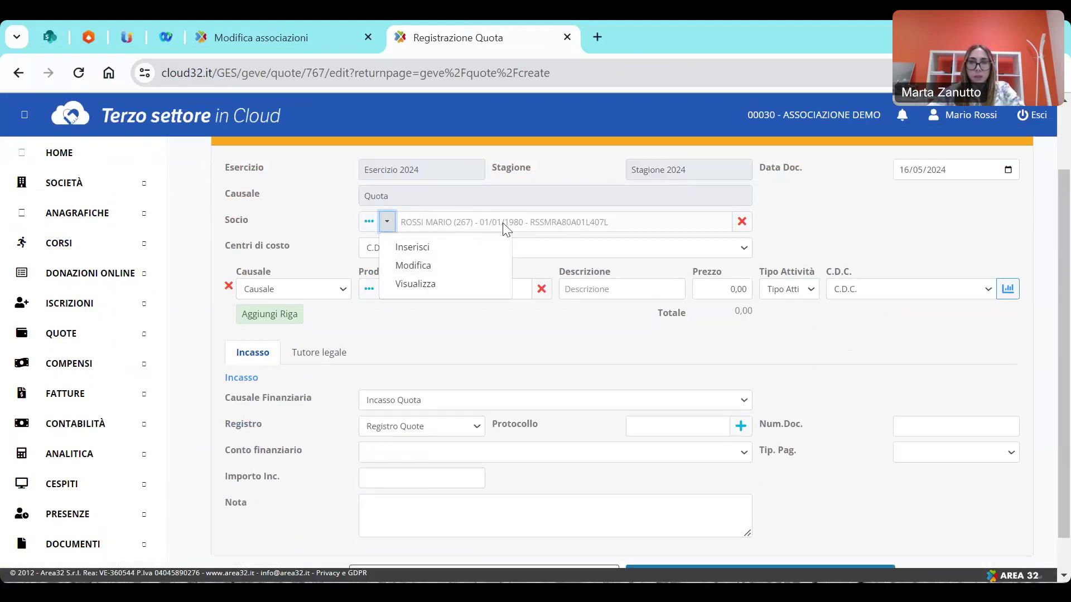
{"action": "left_click", "coordinate": [367, 225]}
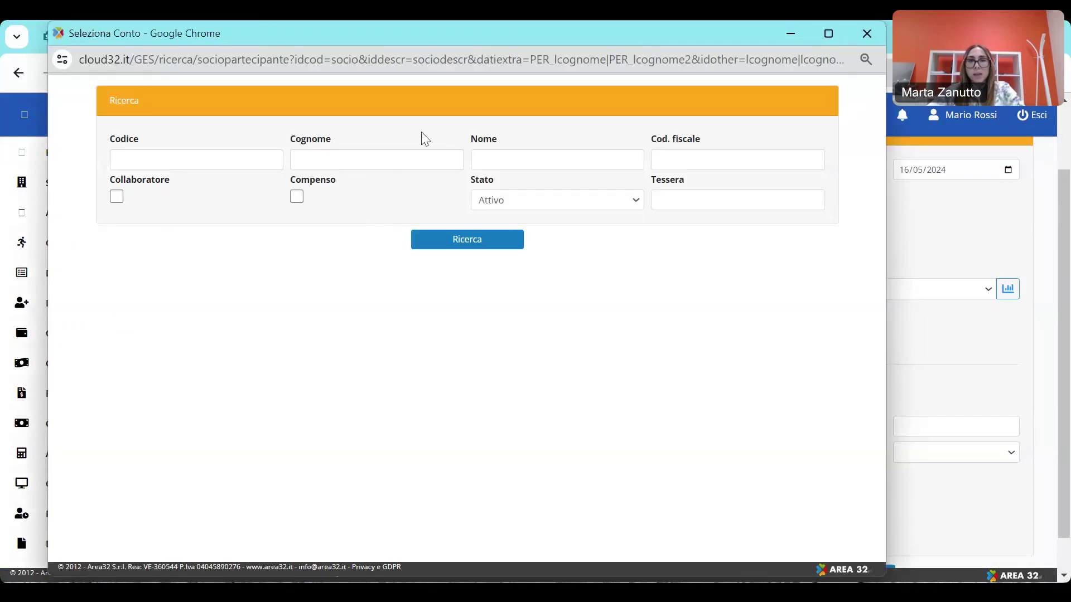
{"action": "left_click", "coordinate": [429, 236]}
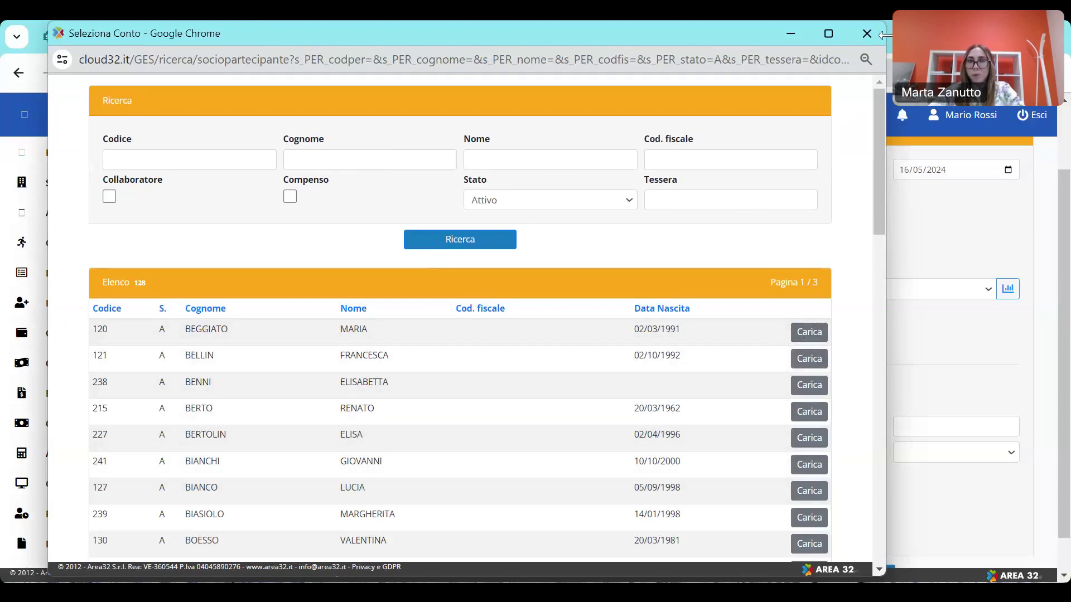
{"action": "left_click", "coordinate": [866, 35]}
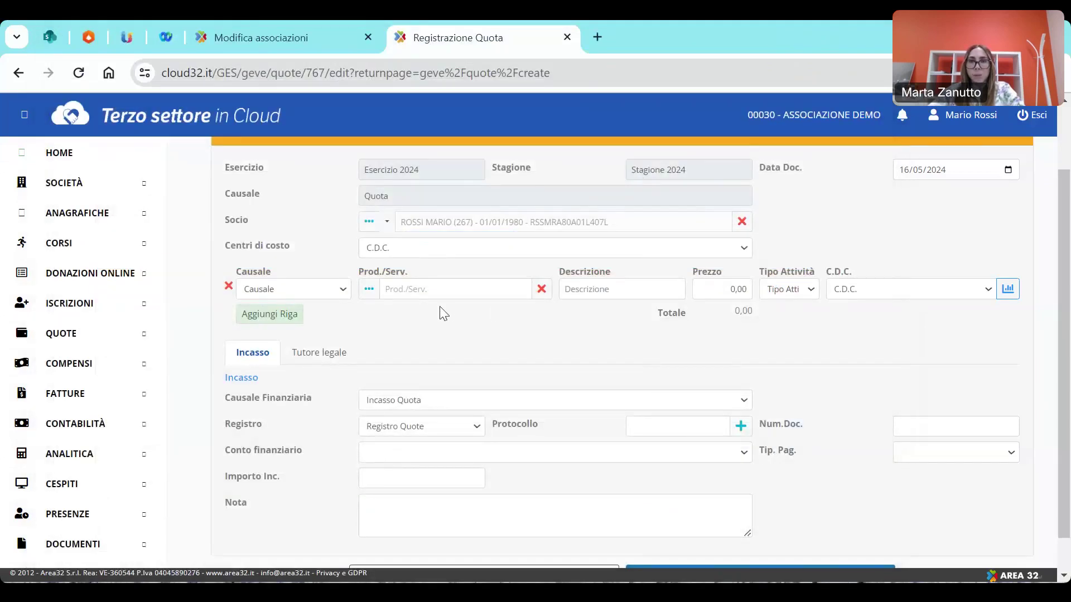
Set the detail row's Causale to Quota Associativa and its product to A-001 - Quota associativa maggiorenne.
{"action": "left_click", "coordinate": [321, 291]}
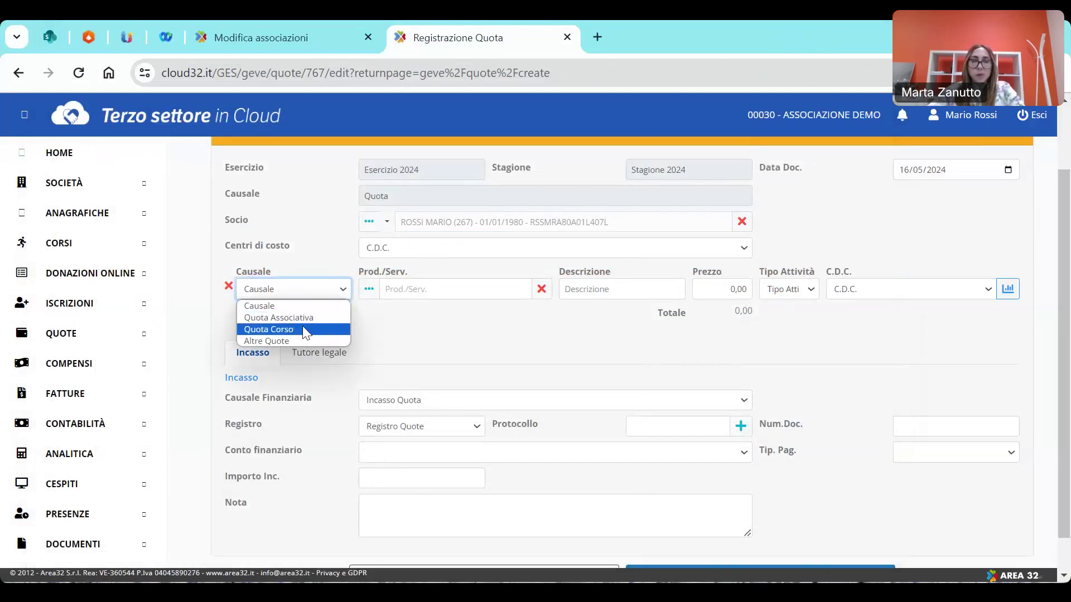
{"action": "left_click", "coordinate": [400, 321]}
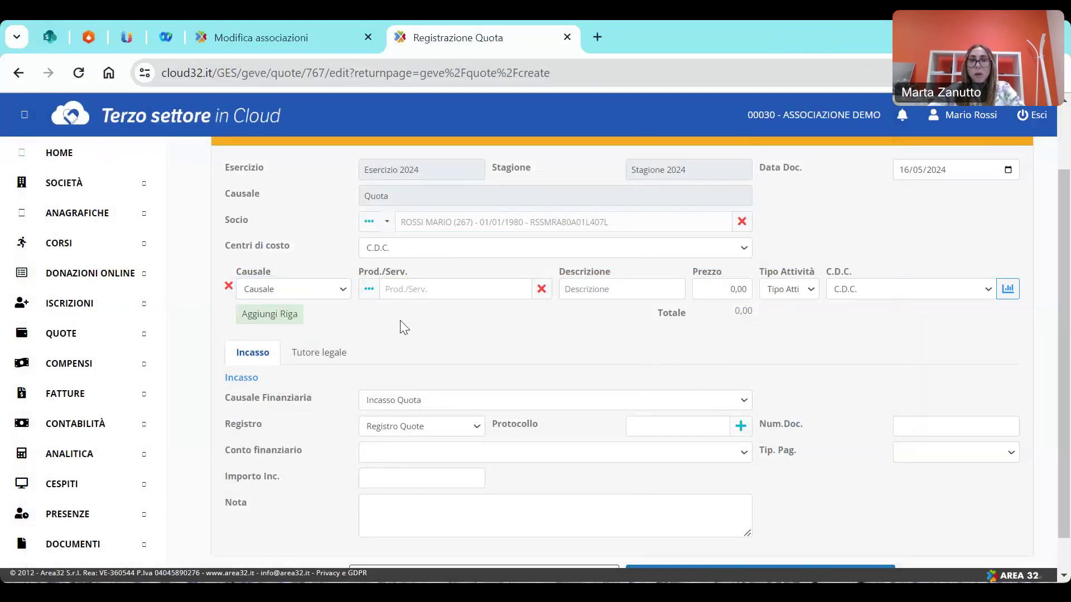
{"action": "left_click", "coordinate": [330, 292]}
{"action": "left_click", "coordinate": [319, 315]}
{"action": "left_click", "coordinate": [428, 294]}
{"action": "type", "text": "asso"}
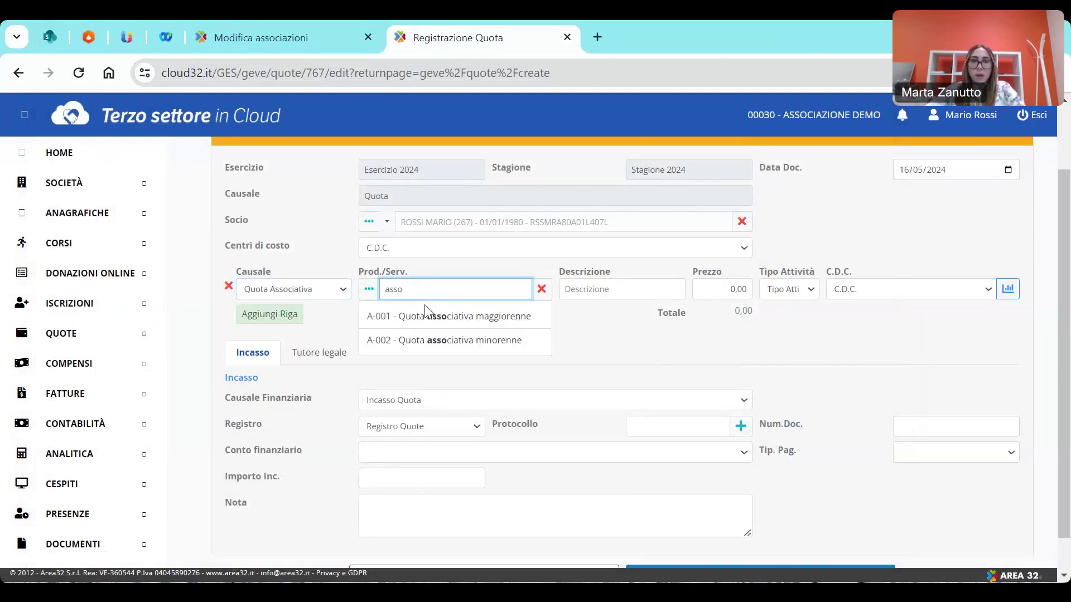
{"action": "left_click", "coordinate": [427, 316]}
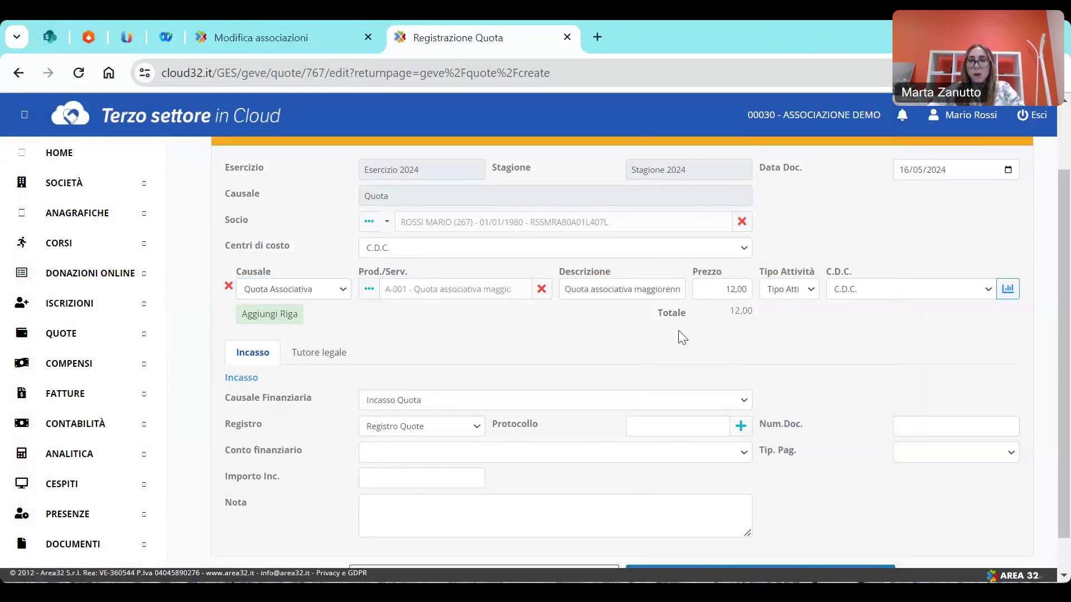
{"action": "double_click", "coordinate": [747, 290]}
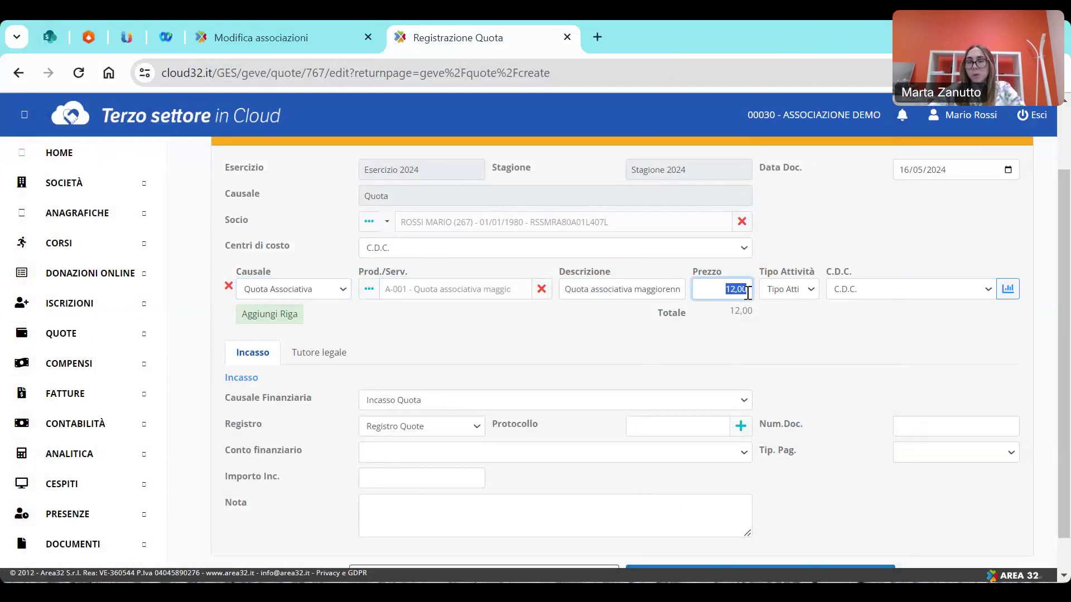
{"action": "left_click", "coordinate": [685, 339]}
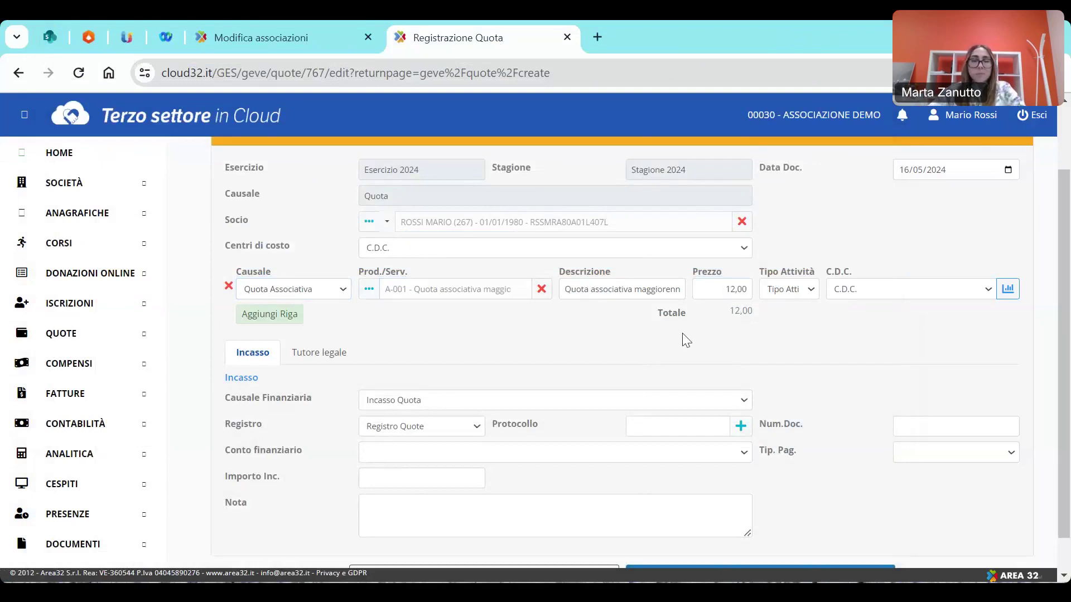
Set the detail row's Tipo Attività to Istituzionale and check the cost centres available for its C.D.C.
{"action": "scroll", "coordinate": [686, 339], "scroll_direction": "down", "scroll_amount": 1}
{"action": "left_click", "coordinate": [781, 250]}
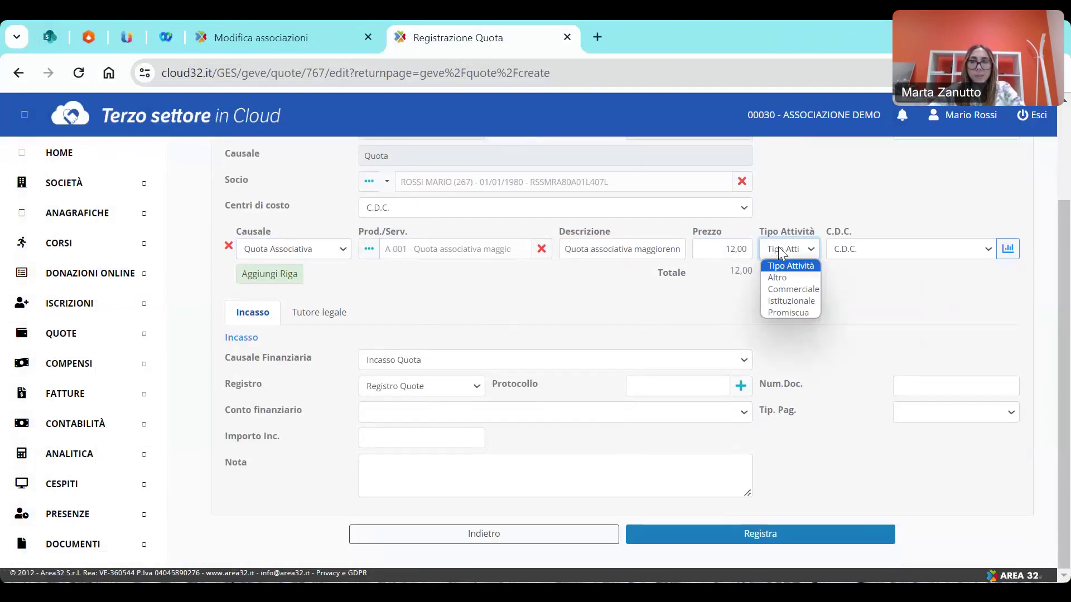
{"action": "left_click", "coordinate": [790, 301]}
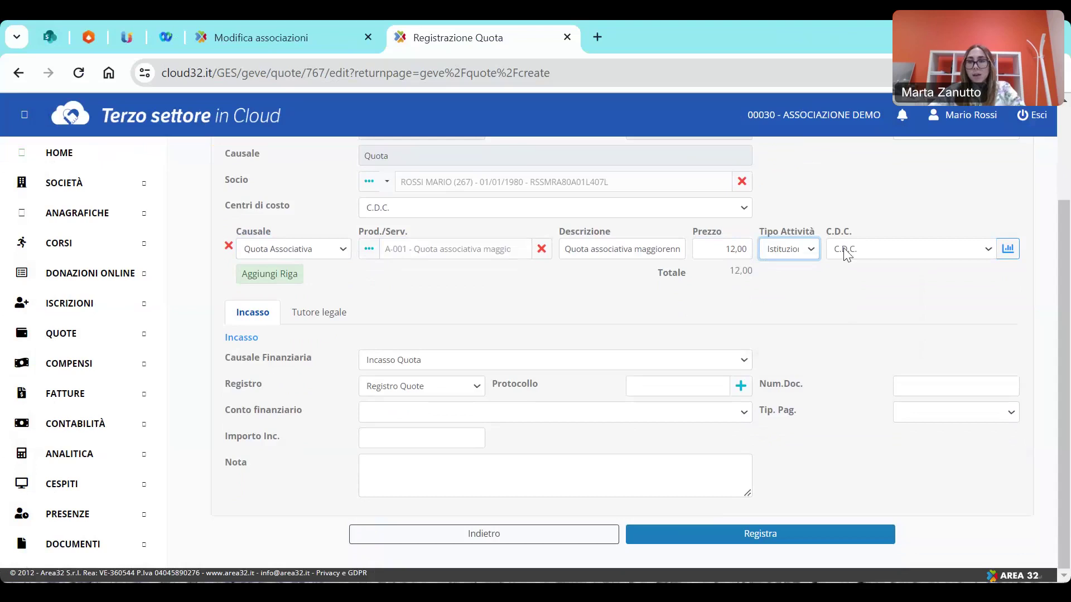
{"action": "left_click", "coordinate": [844, 251]}
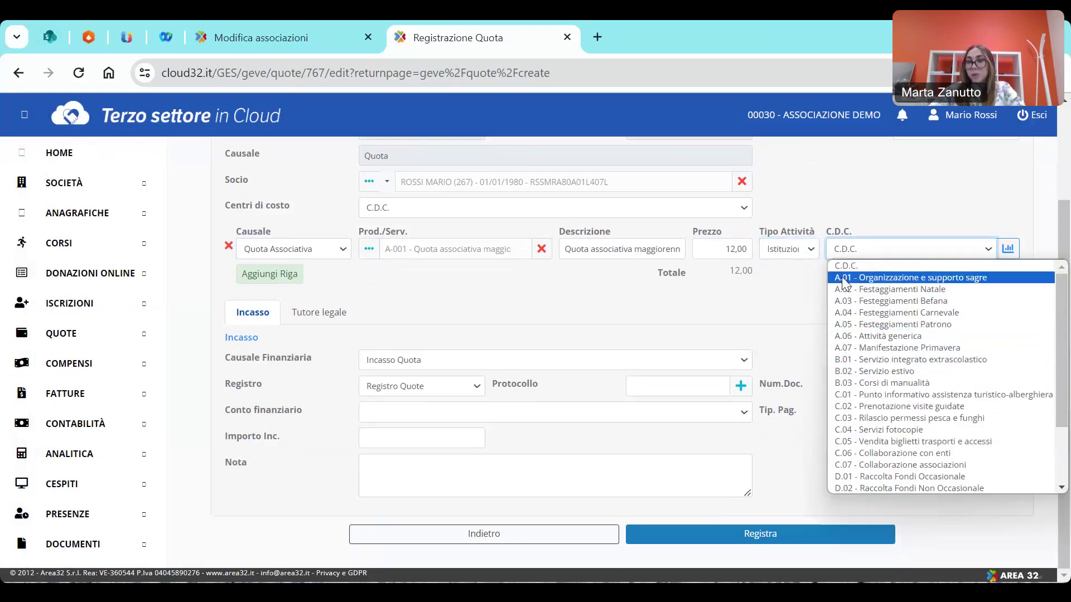
{"action": "left_click", "coordinate": [805, 290]}
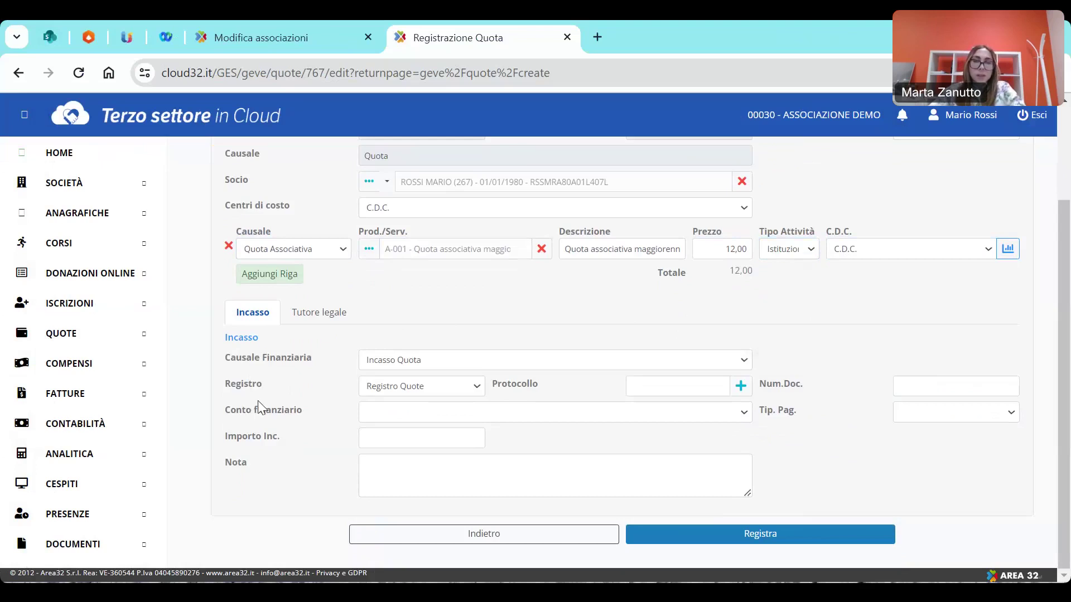
Set the Conto finanziario of the fee collection to 20.02.0002 - Banco Posta c/c.
{"action": "left_click", "coordinate": [386, 418]}
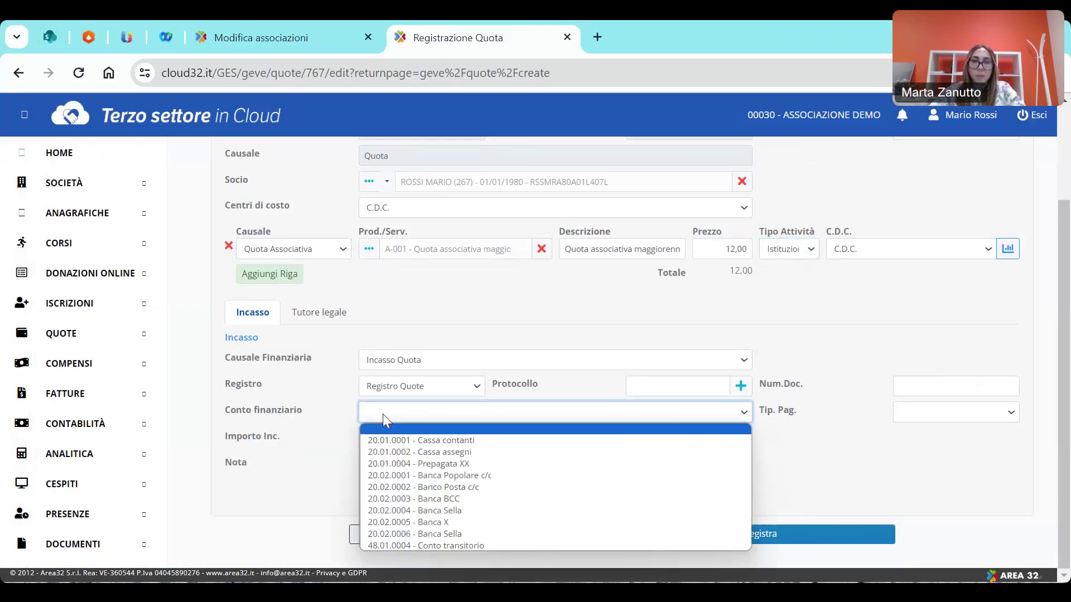
{"action": "left_click", "coordinate": [385, 483]}
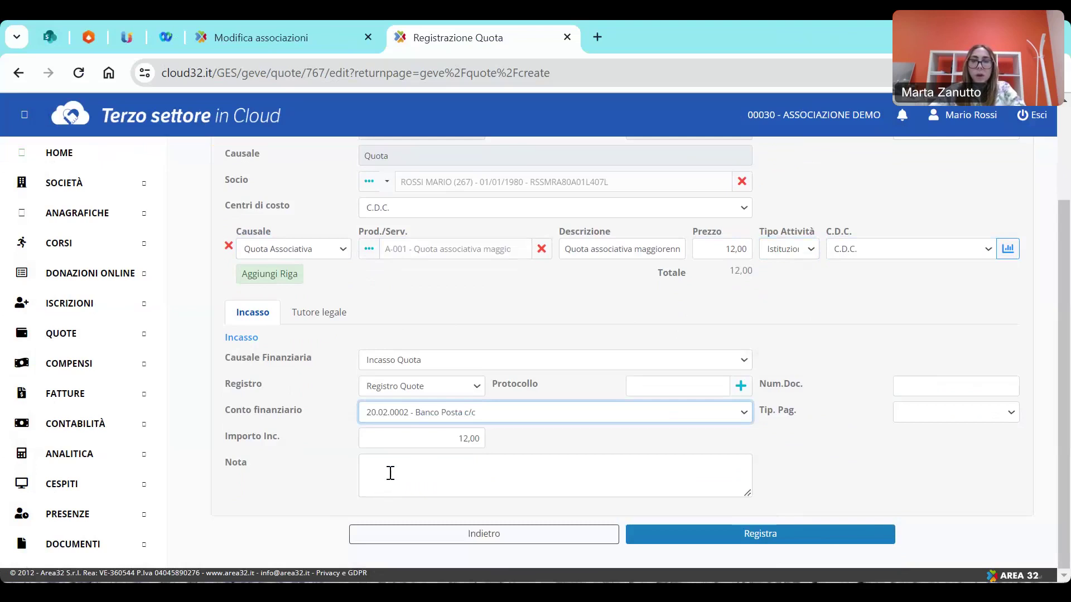
{"action": "scroll", "coordinate": [391, 472], "scroll_direction": "up", "scroll_amount": 2}
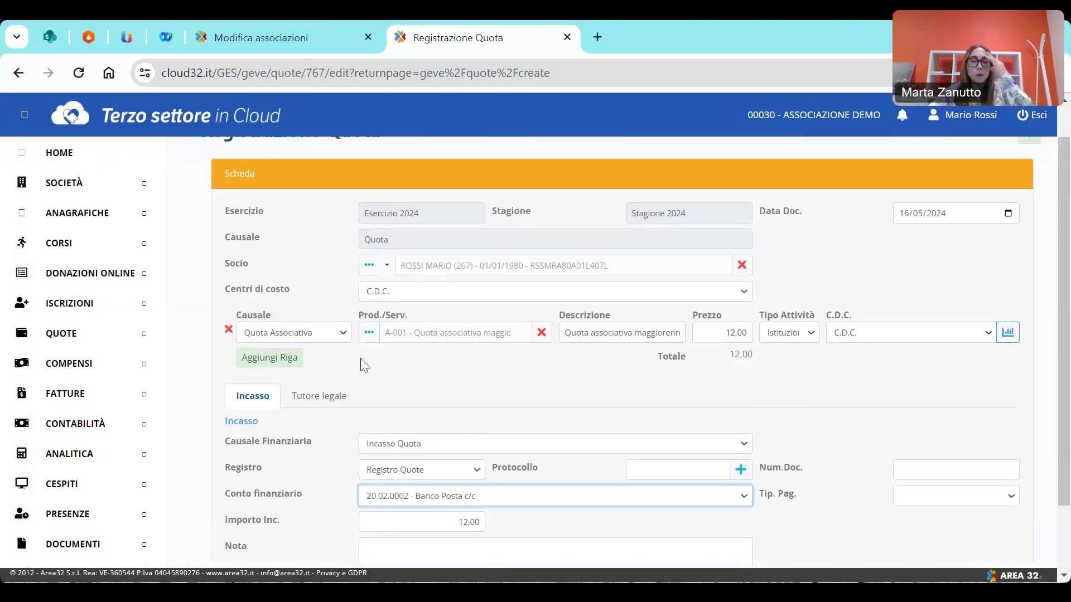
{"action": "left_click", "coordinate": [272, 365]}
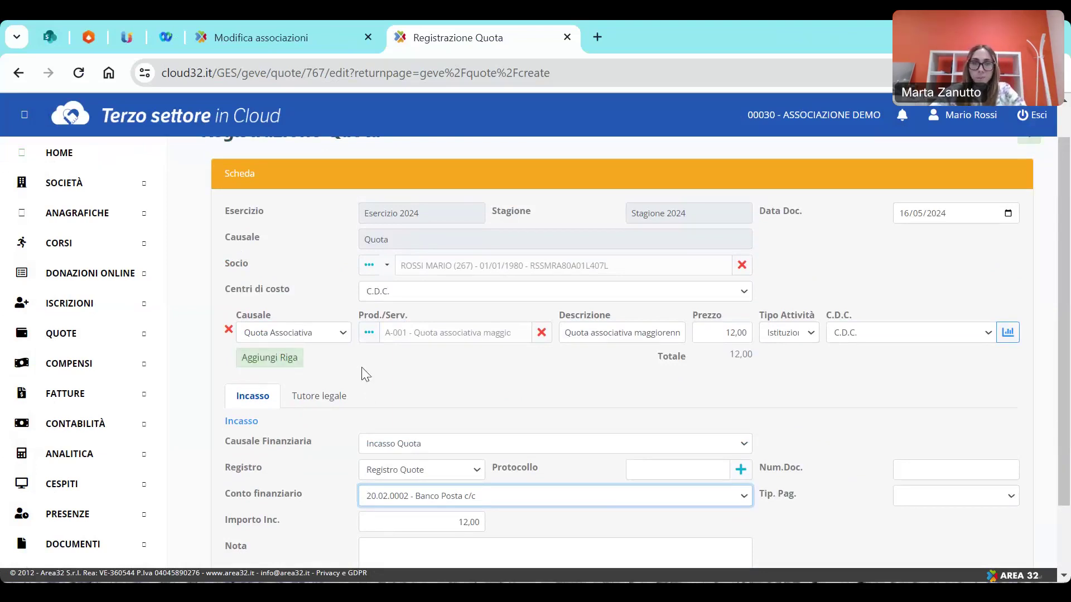
Assign the next Protocollo number and save the fee registration.
{"action": "scroll", "coordinate": [364, 373], "scroll_direction": "down", "scroll_amount": 2}
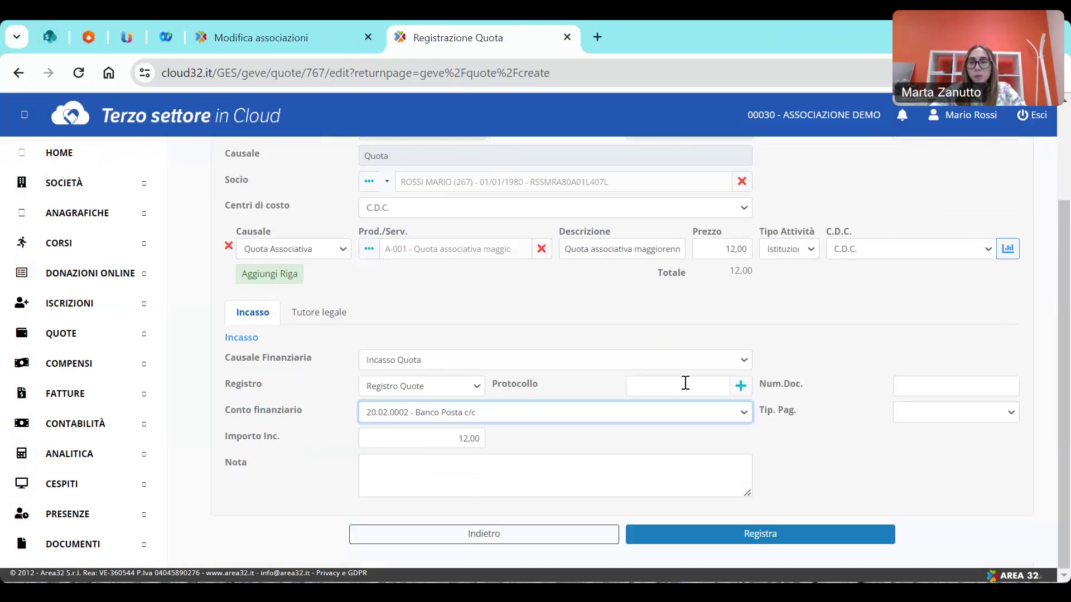
{"action": "left_click", "coordinate": [739, 388]}
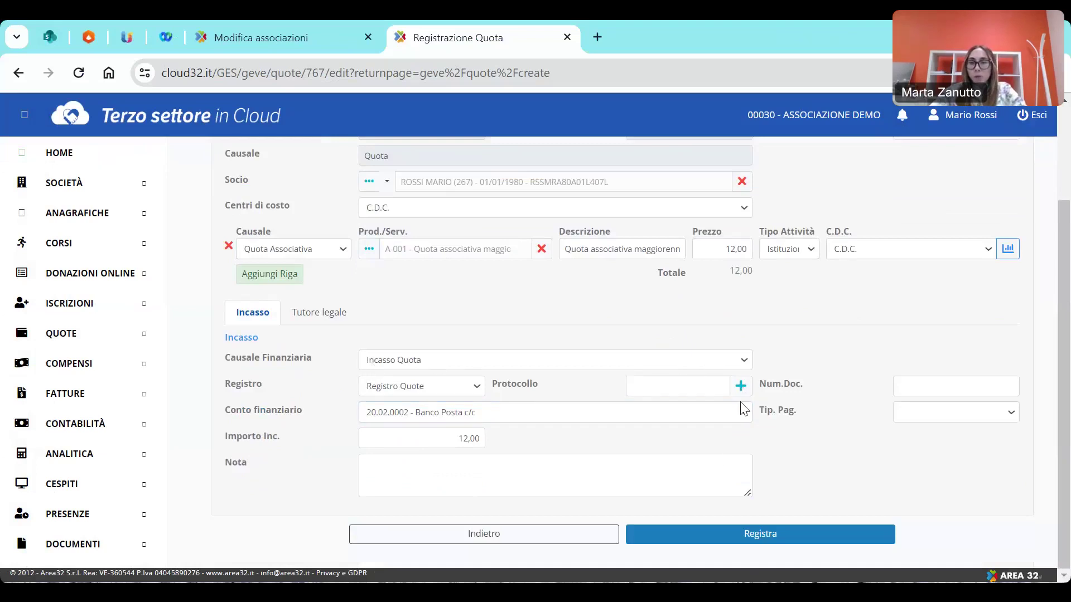
{"action": "left_click", "coordinate": [752, 537]}
{"action": "left_click", "coordinate": [618, 225]}
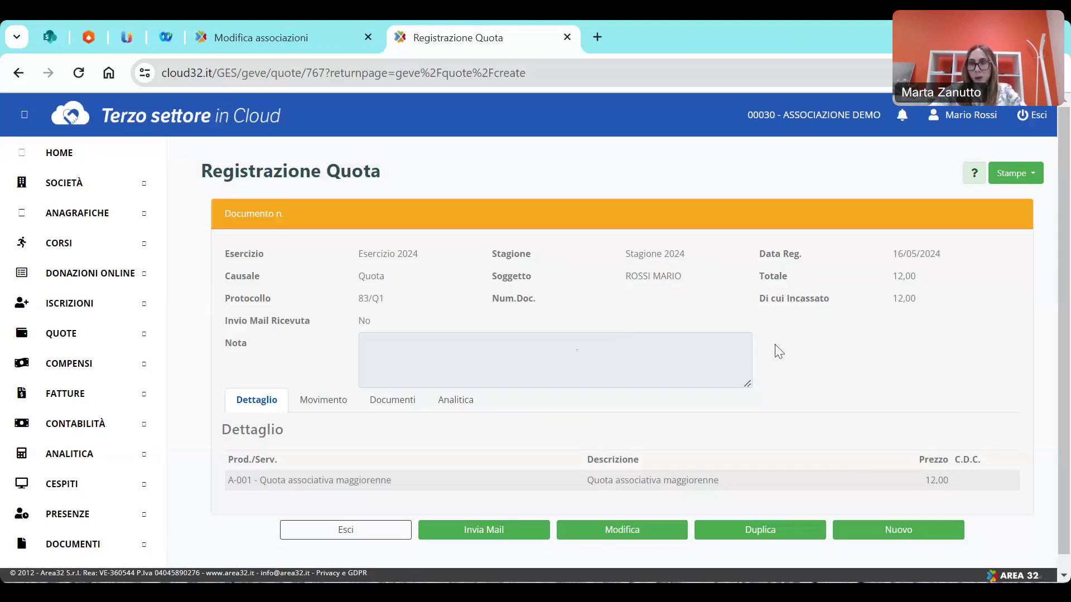
View the receipt print options of the saved registration and its accounting entries under Movimento.
{"action": "left_click", "coordinate": [1023, 175]}
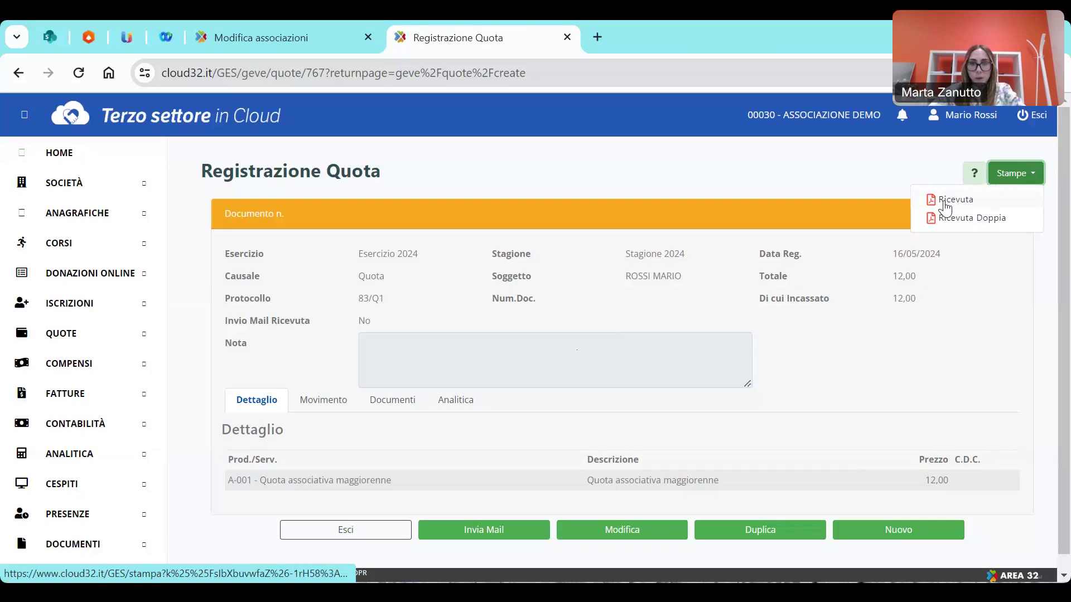
{"action": "left_click", "coordinate": [794, 366]}
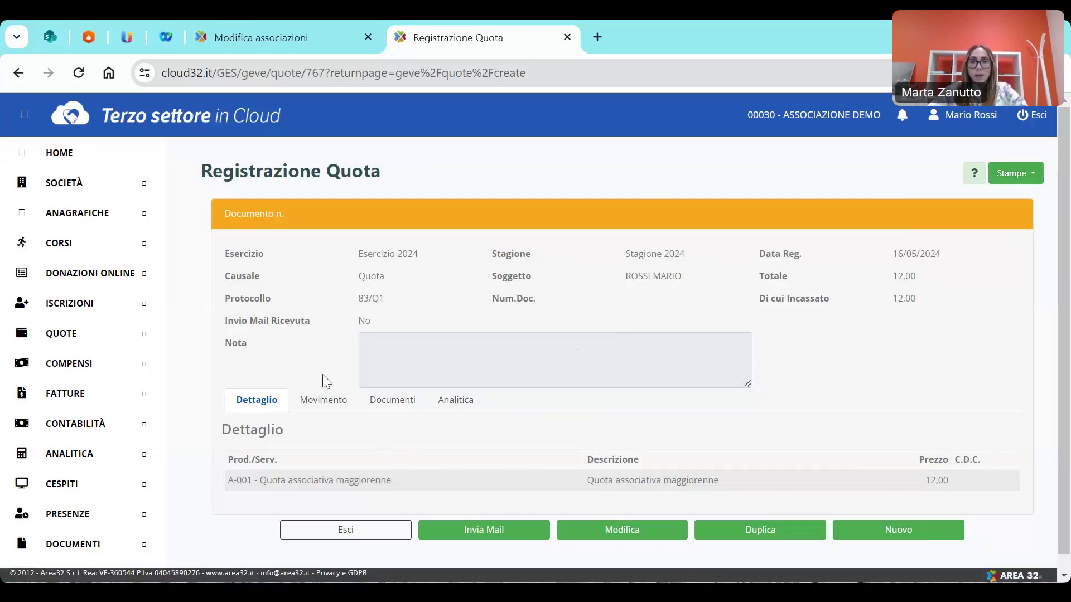
{"action": "left_click", "coordinate": [310, 409]}
{"action": "scroll", "coordinate": [321, 416], "scroll_direction": "down", "scroll_amount": 1}
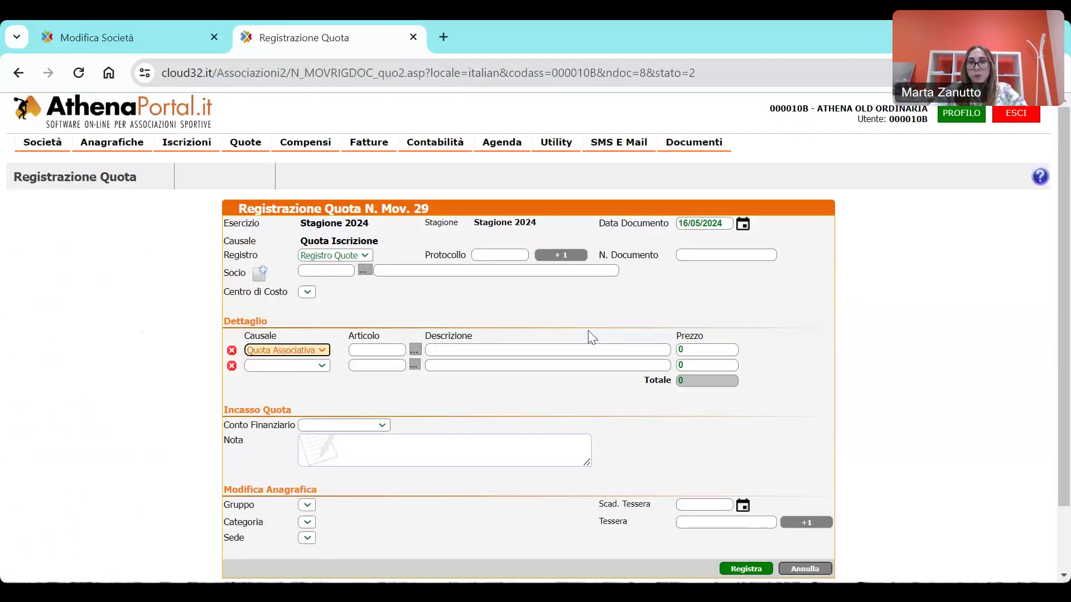
Switch to AthenaPortal, list the fees for Esercizio Stagione 2024, and view the management options of the first document.
{"action": "scroll", "coordinate": [590, 335], "scroll_direction": "down", "scroll_amount": 2}
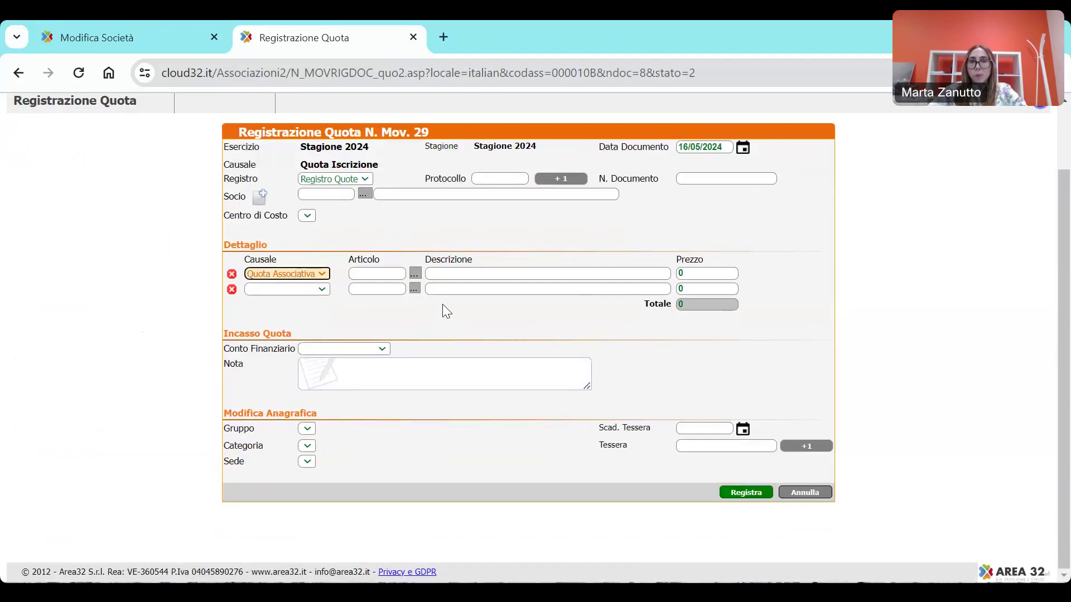
{"action": "scroll", "coordinate": [442, 304], "scroll_direction": "up", "scroll_amount": 2}
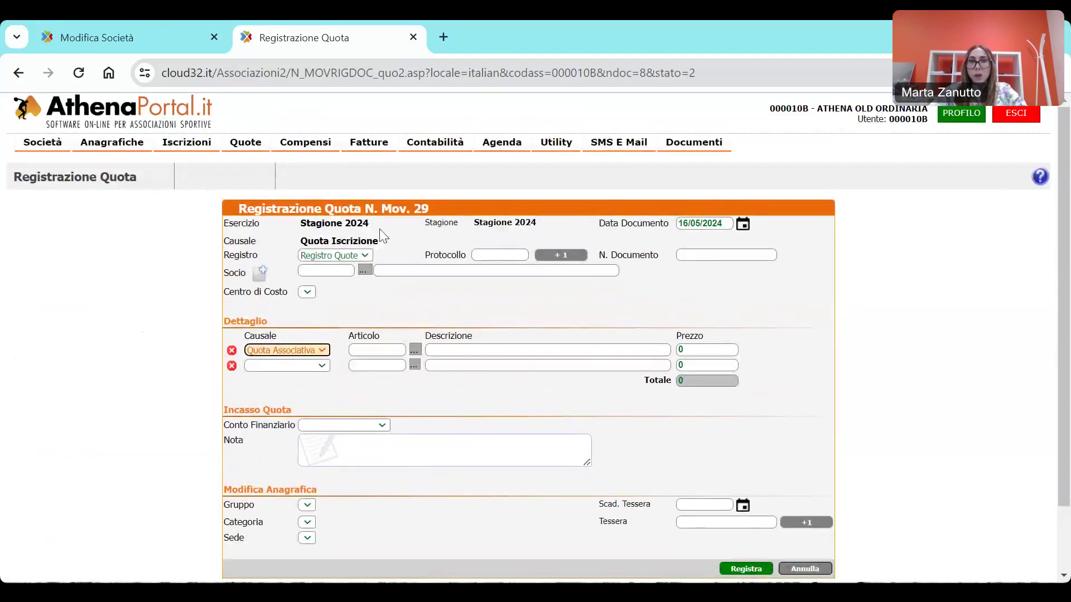
{"action": "left_click", "coordinate": [245, 143]}
{"action": "left_click", "coordinate": [268, 203]}
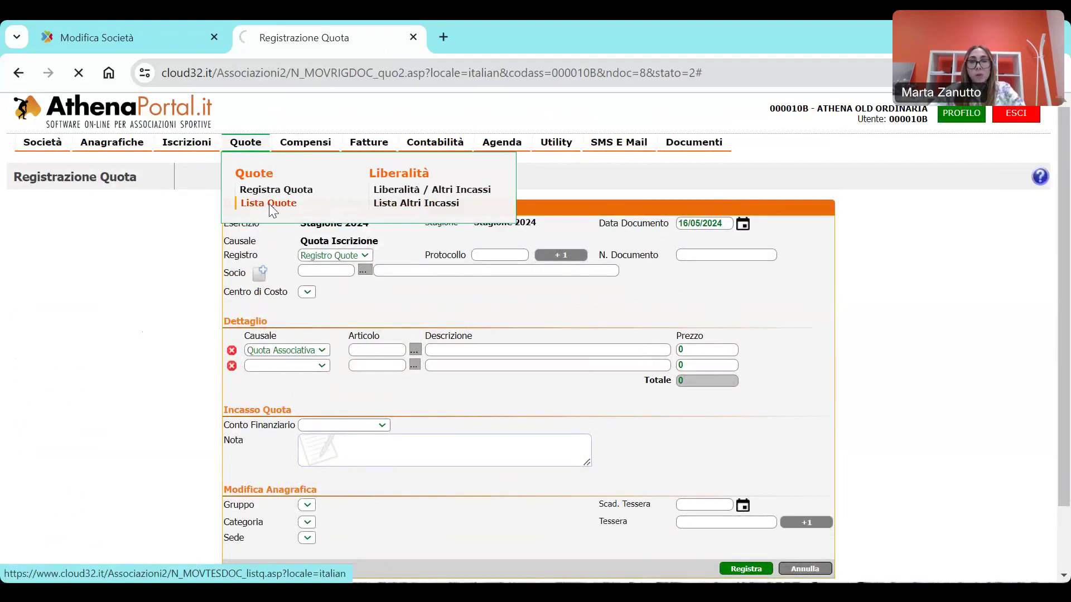
{"action": "left_click", "coordinate": [372, 241]}
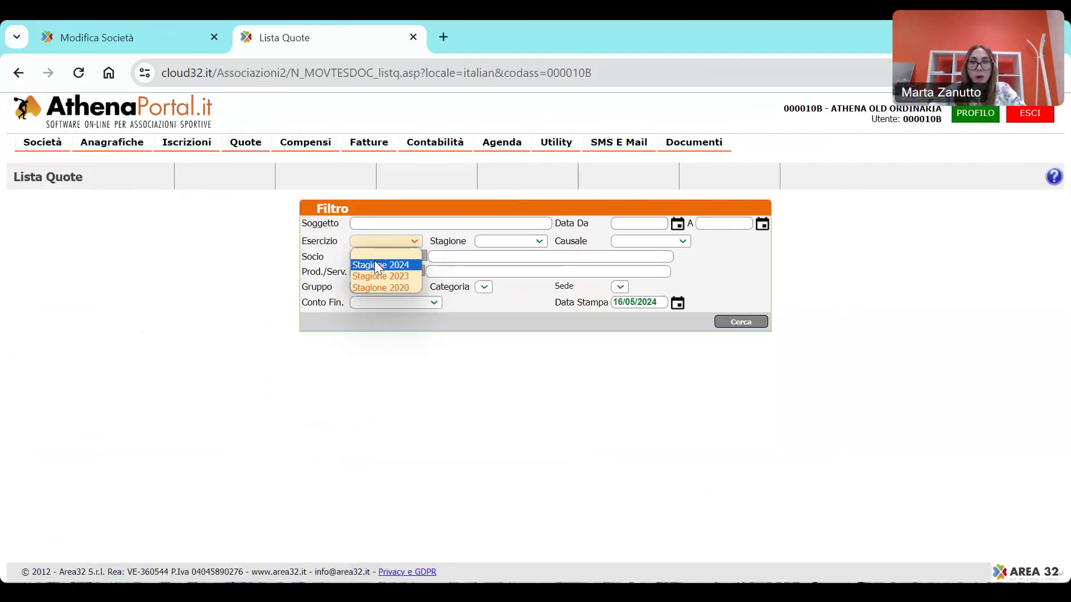
{"action": "left_click", "coordinate": [373, 260]}
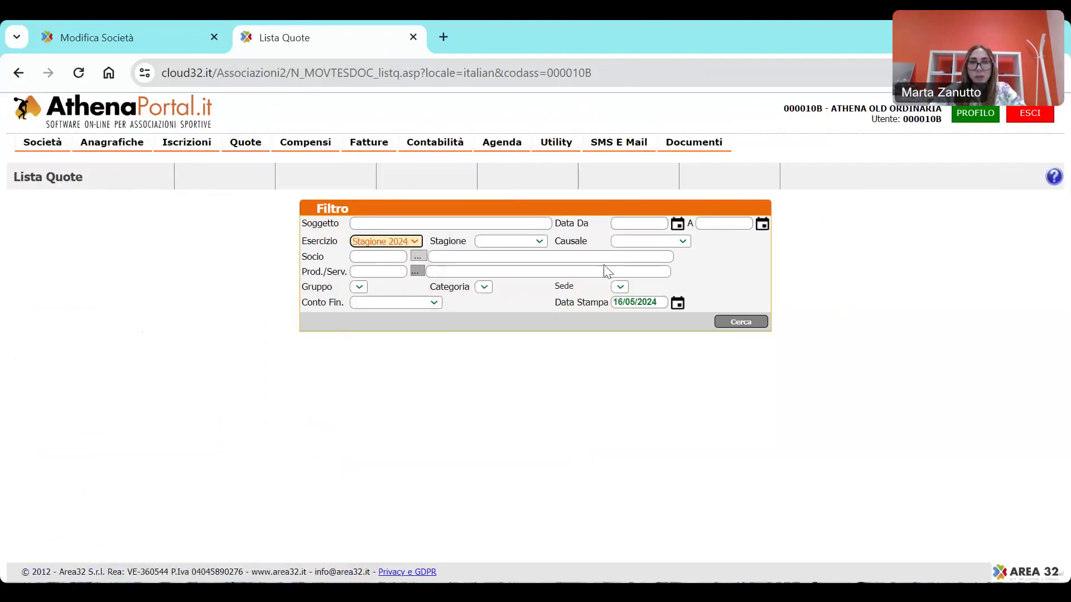
{"action": "left_click", "coordinate": [733, 324]}
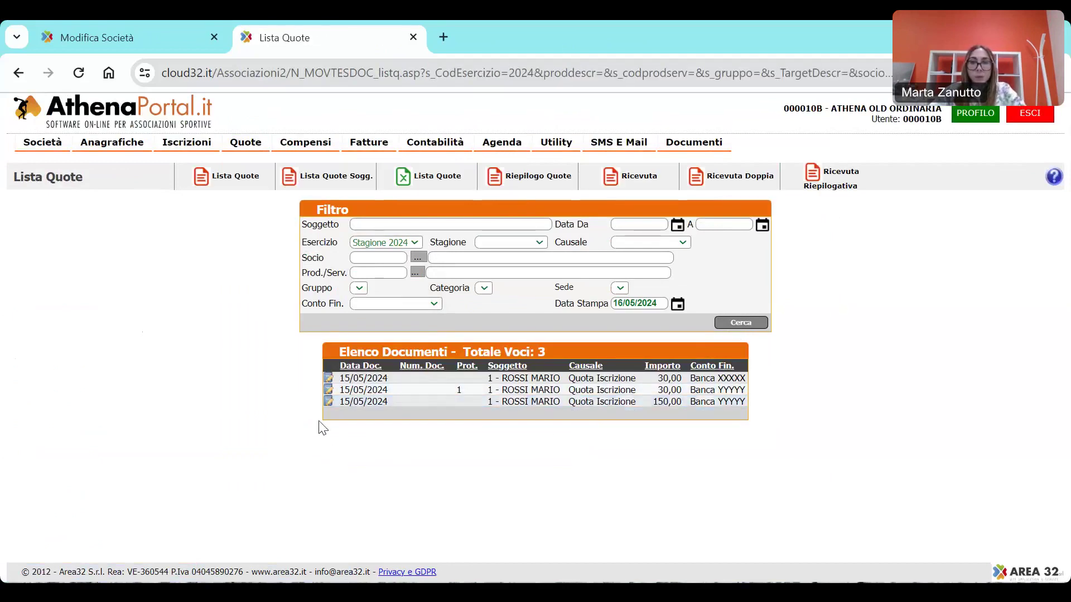
{"action": "left_click", "coordinate": [327, 379]}
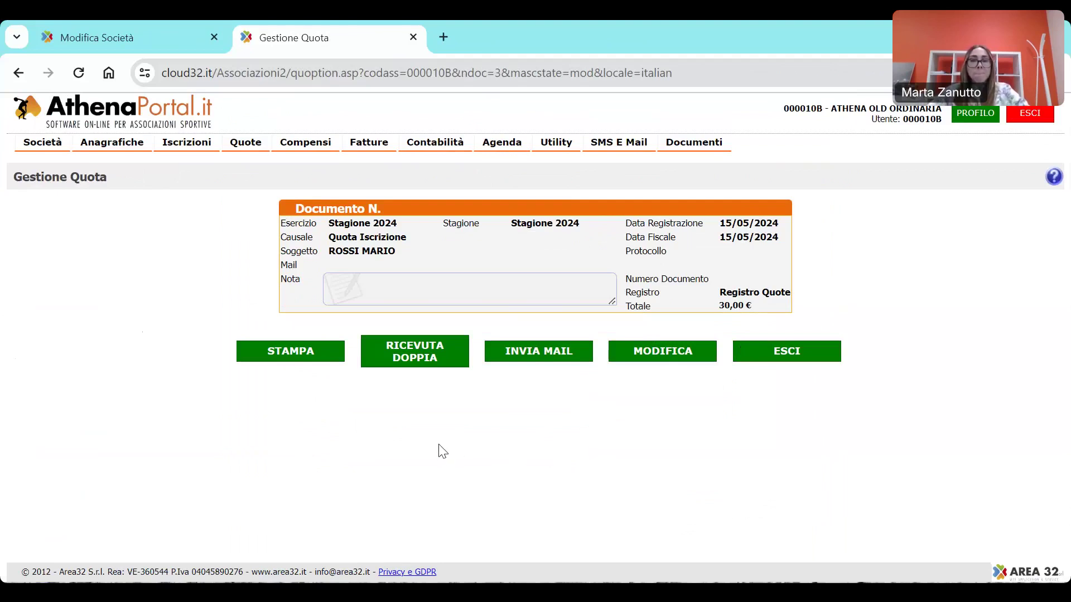
{"action": "left_click", "coordinate": [758, 357]}
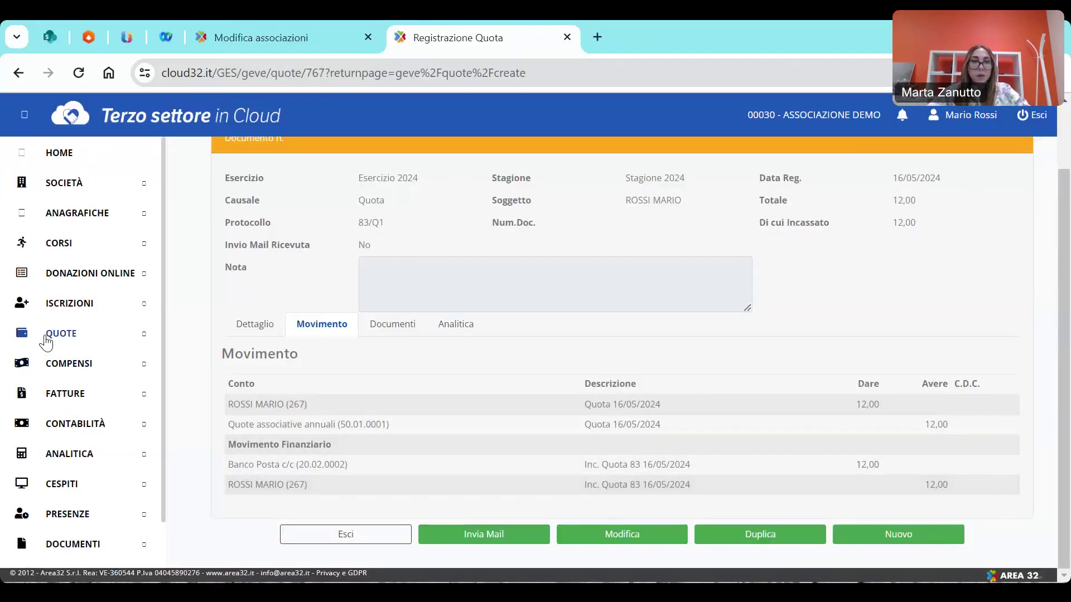
Switch to Terzo settore in Cloud and search Lista Quote for the fees of Esercizio 2024.
{"action": "left_click", "coordinate": [48, 336]}
{"action": "left_click", "coordinate": [49, 400]}
{"action": "left_click", "coordinate": [284, 304]}
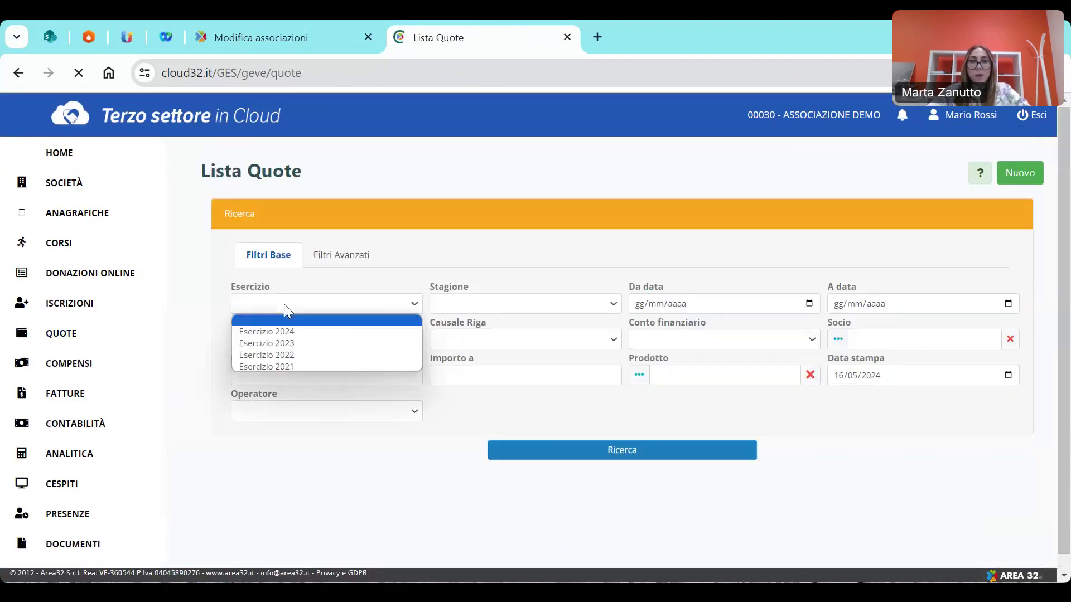
{"action": "left_click", "coordinate": [294, 331]}
{"action": "left_click", "coordinate": [598, 449]}
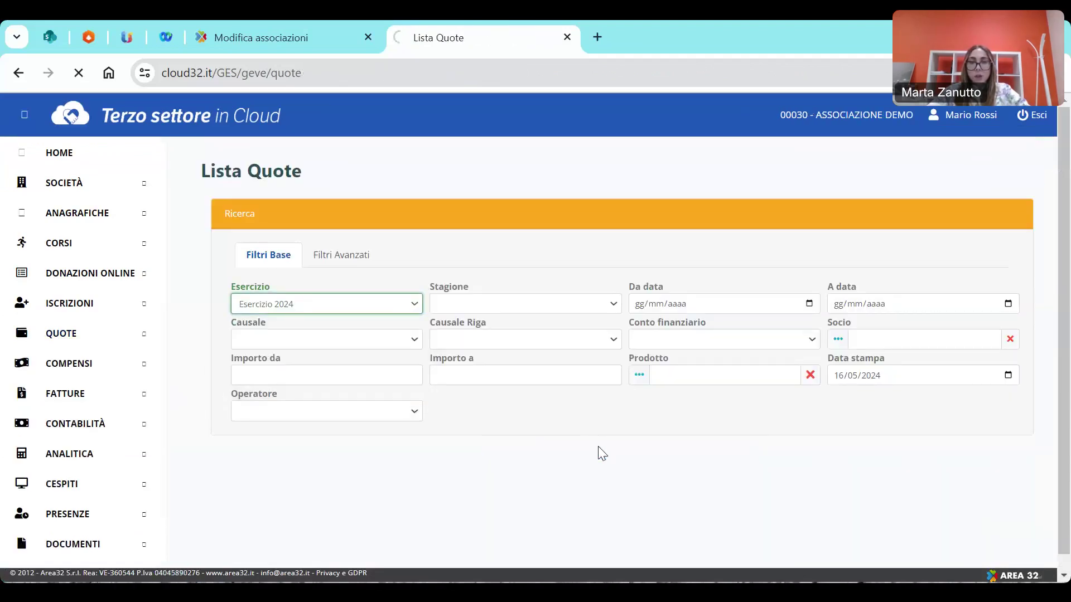
Examine the Quota and Incasso Quota rows in the fee list and view the list's print options.
{"action": "scroll", "coordinate": [591, 441], "scroll_direction": "down", "scroll_amount": 3}
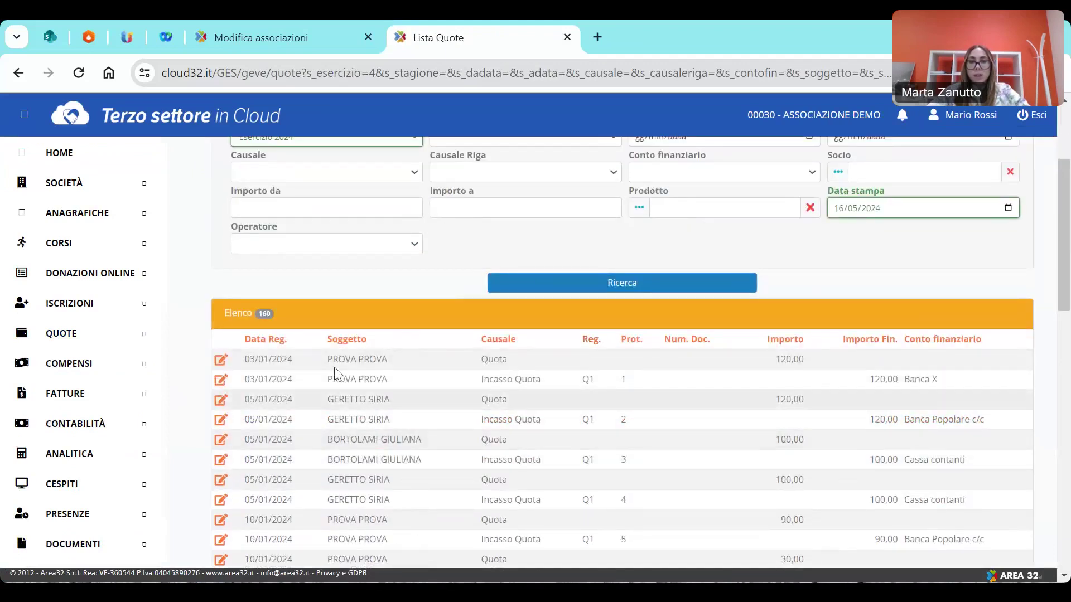
{"action": "left_click_drag", "start_coordinate": [474, 363], "coordinate": [561, 380]}
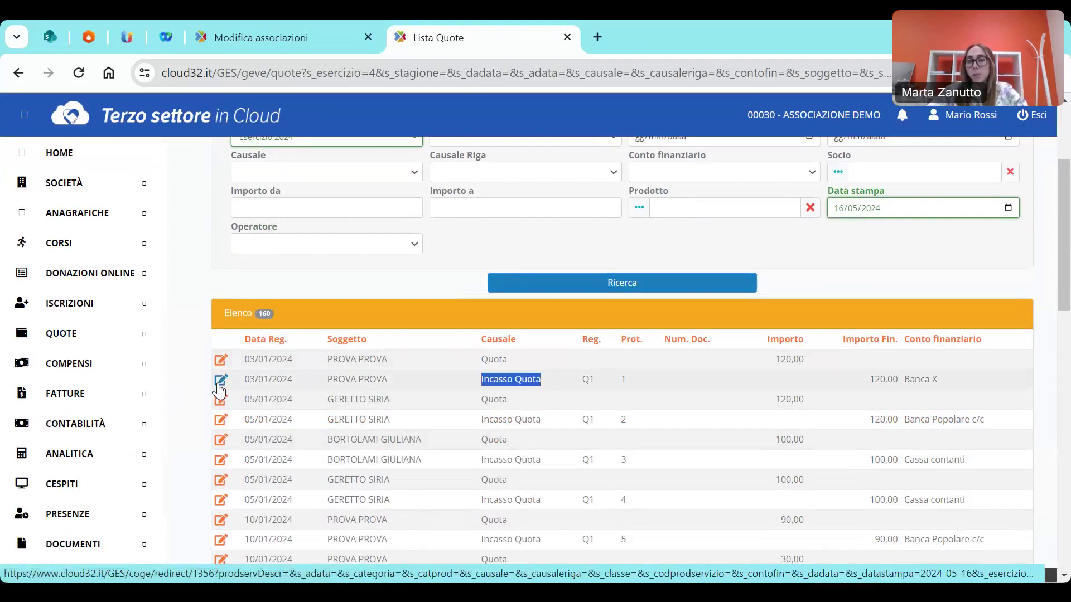
{"action": "left_click", "coordinate": [200, 349]}
{"action": "scroll", "coordinate": [200, 349], "scroll_direction": "up", "scroll_amount": 3}
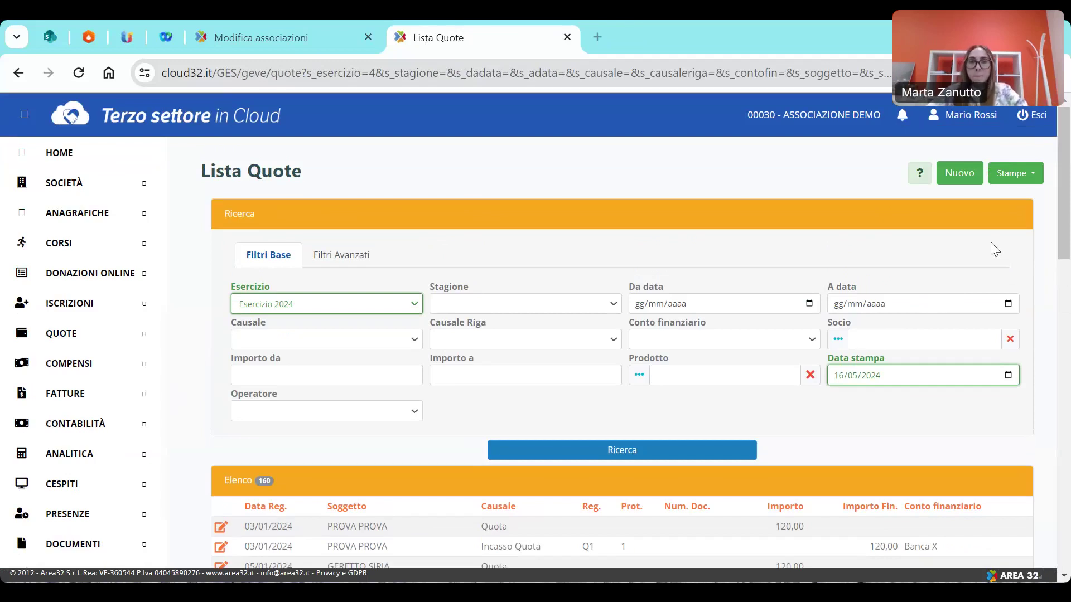
{"action": "left_click", "coordinate": [1030, 182]}
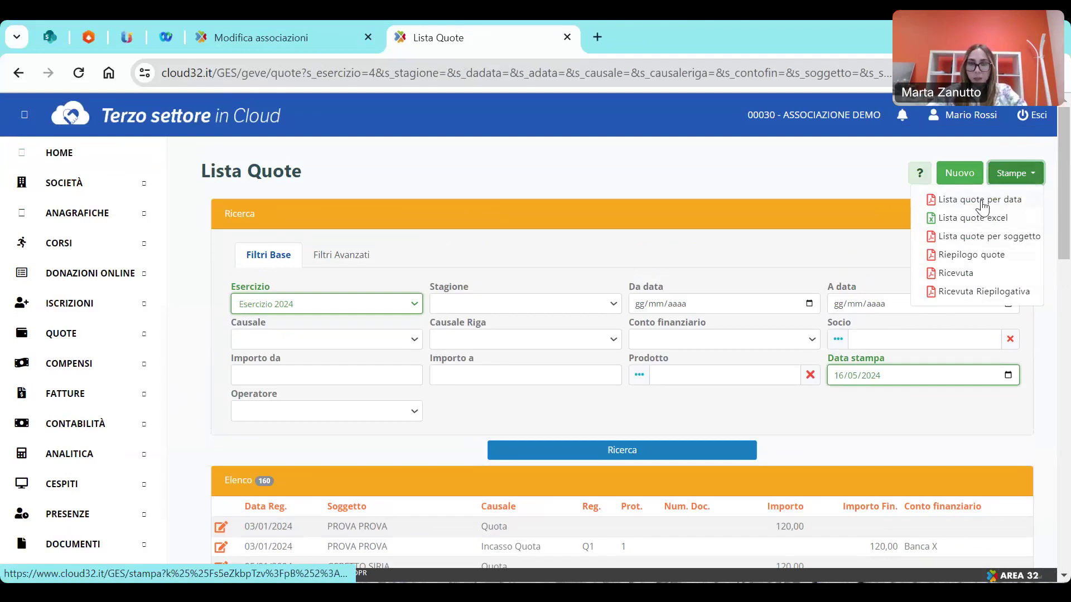
{"action": "left_click", "coordinate": [635, 172]}
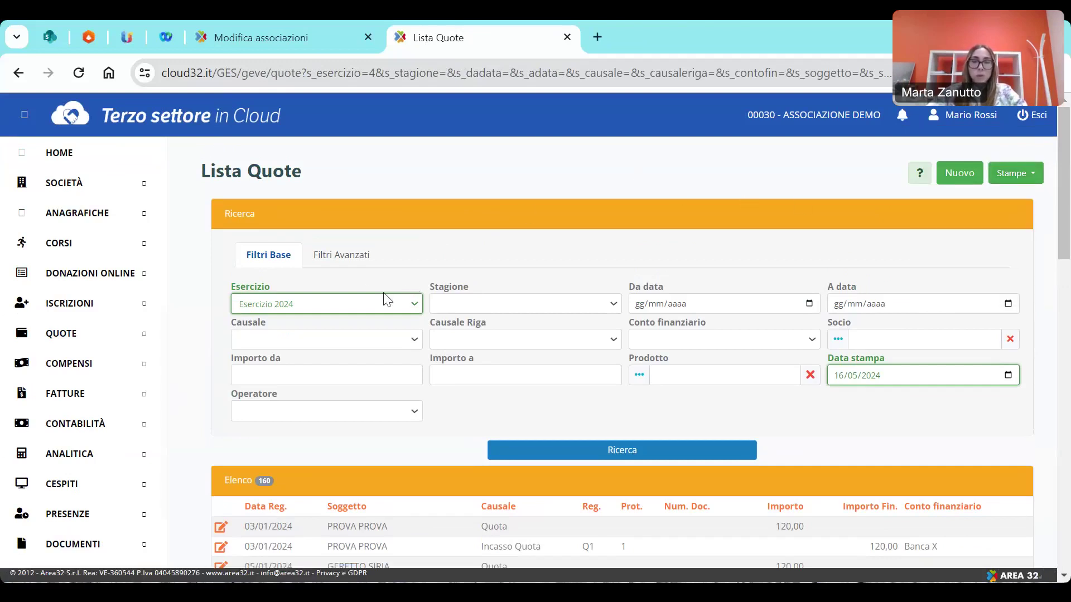
View the advanced filters available for searching Lista Quote and return to the basic filters.
{"action": "left_click", "coordinate": [352, 258]}
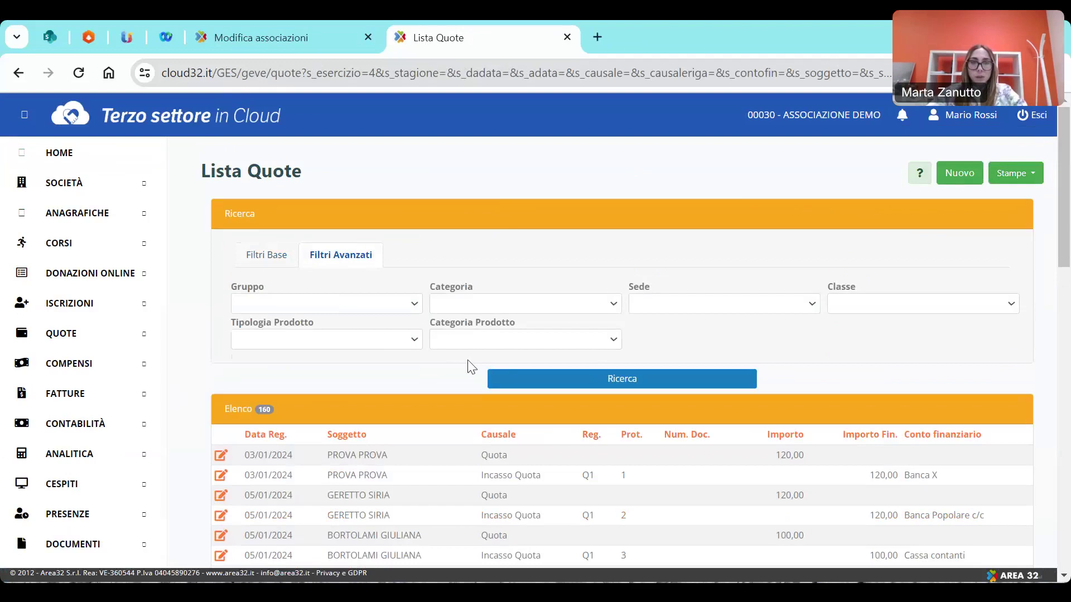
{"action": "left_click", "coordinate": [260, 258]}
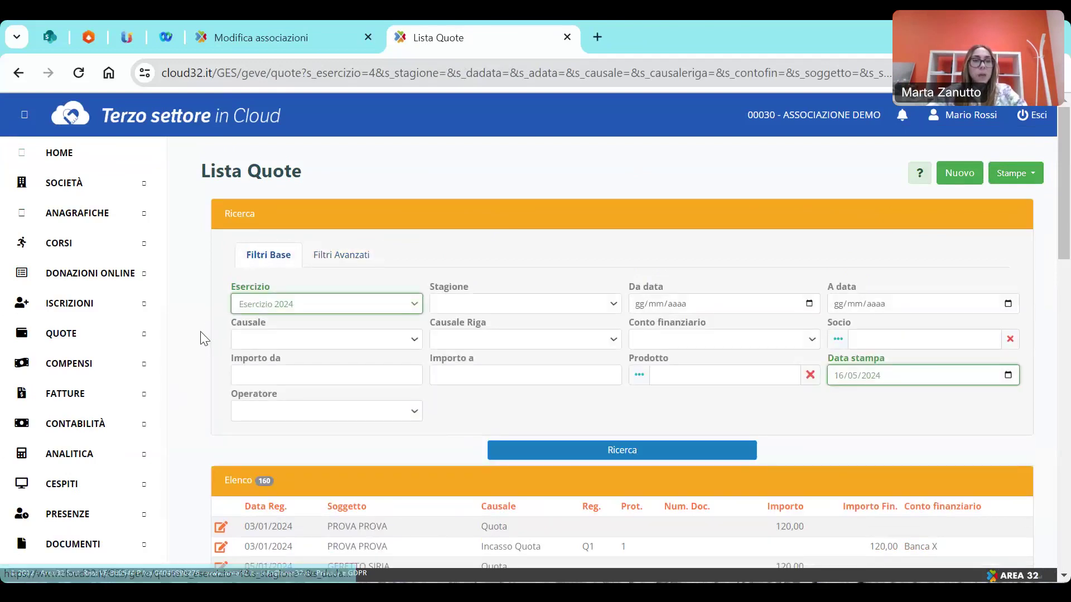
Search Situazione Quote for Stagione 2024 and examine the members' fee, collection and balance columns.
{"action": "left_click", "coordinate": [64, 334]}
{"action": "left_click", "coordinate": [67, 417]}
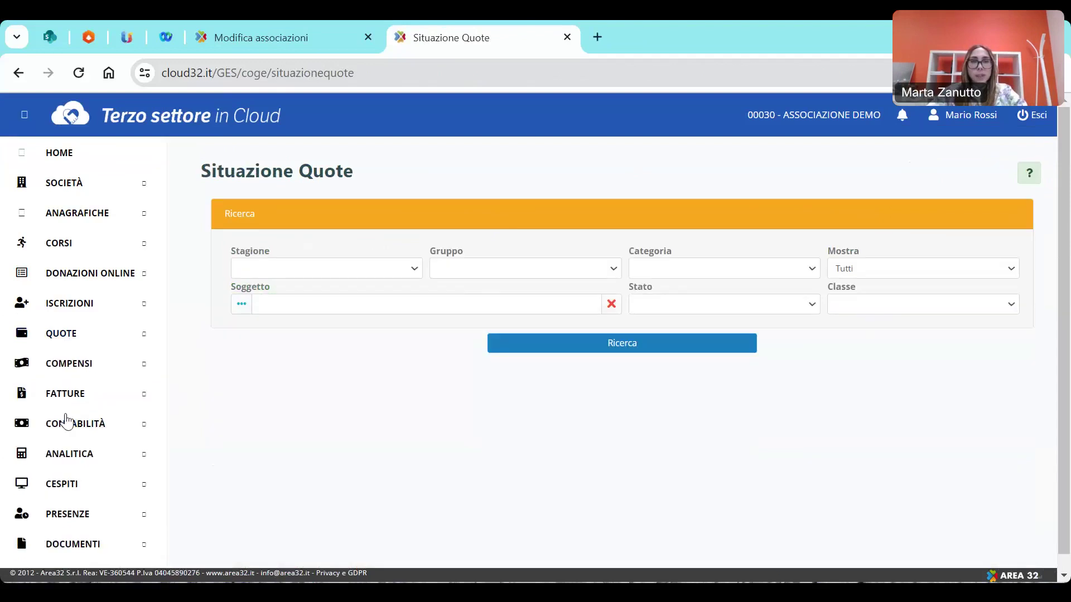
{"action": "left_click", "coordinate": [293, 268]}
{"action": "left_click", "coordinate": [294, 294]}
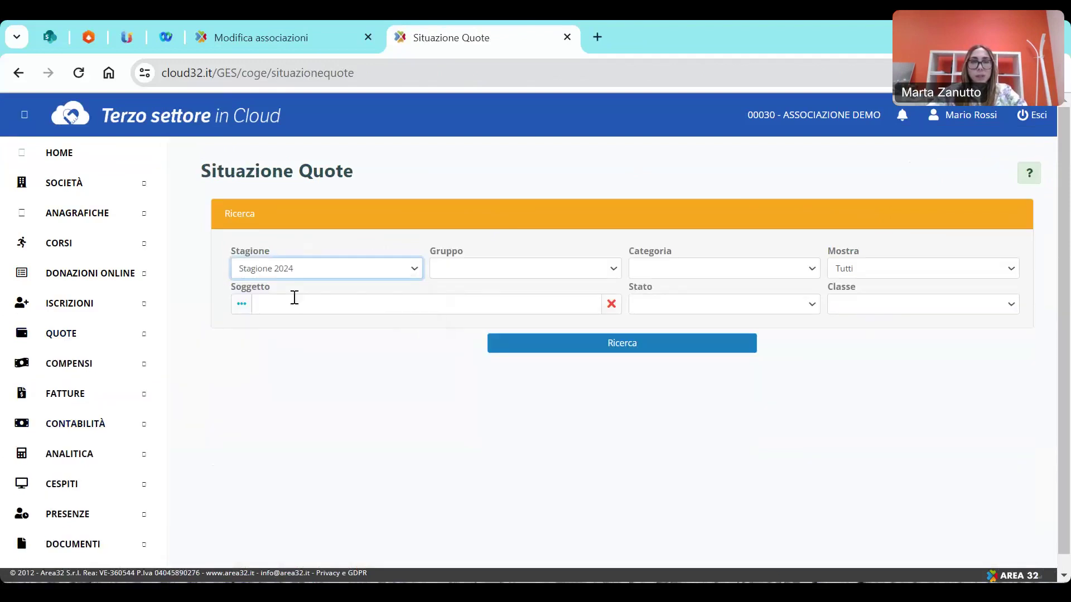
{"action": "left_click", "coordinate": [553, 352]}
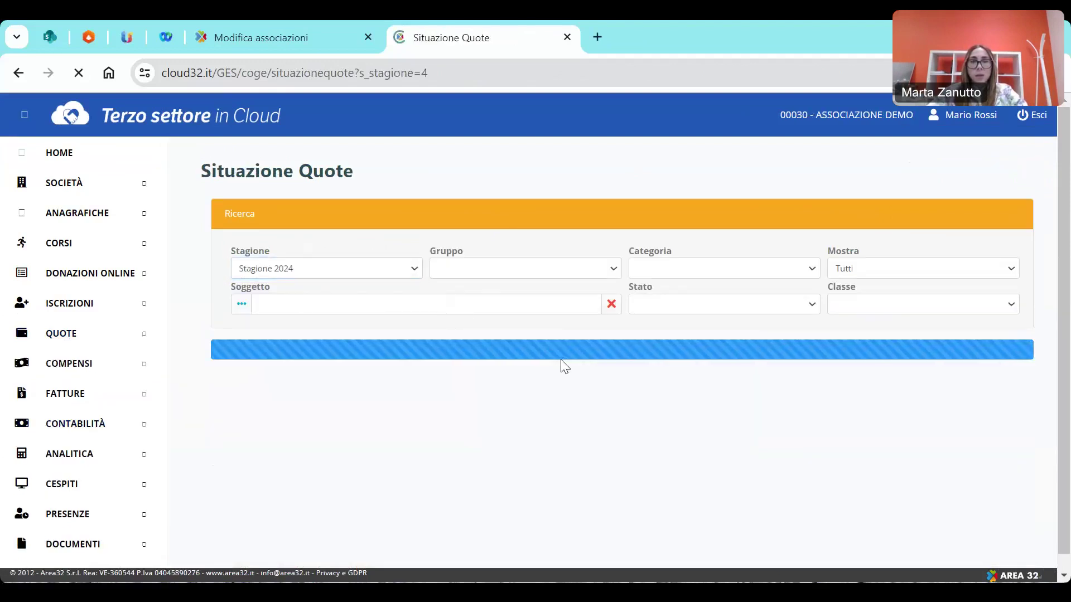
{"action": "scroll", "coordinate": [540, 439], "scroll_direction": "down", "scroll_amount": 2}
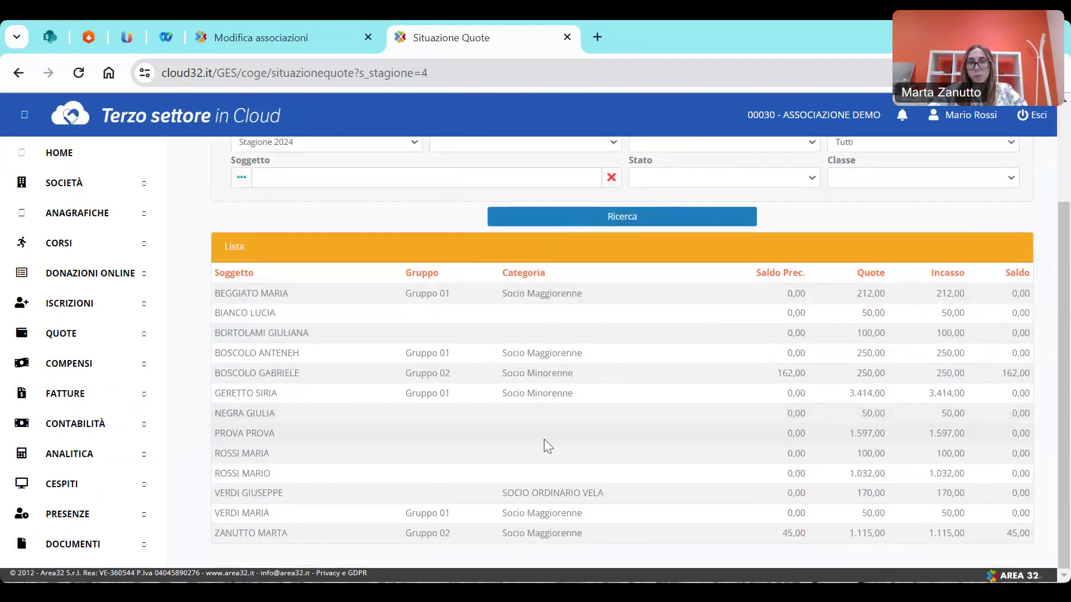
{"action": "scroll", "coordinate": [544, 440], "scroll_direction": "up", "scroll_amount": 2}
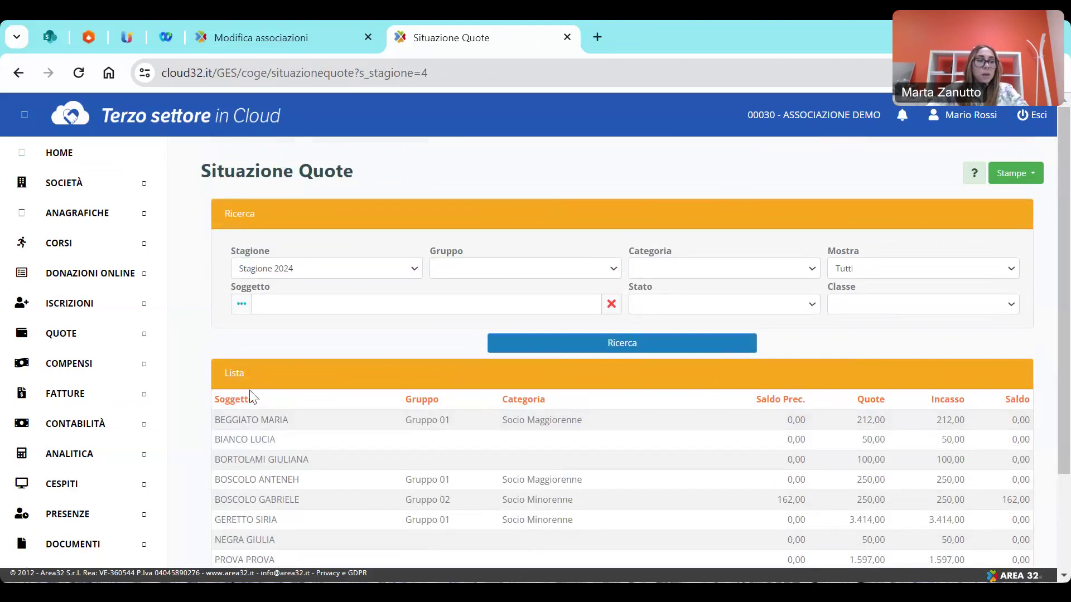
Go back to the Home page and view the Quote section's entries, including those under Liberalità.
{"action": "left_click", "coordinate": [48, 158]}
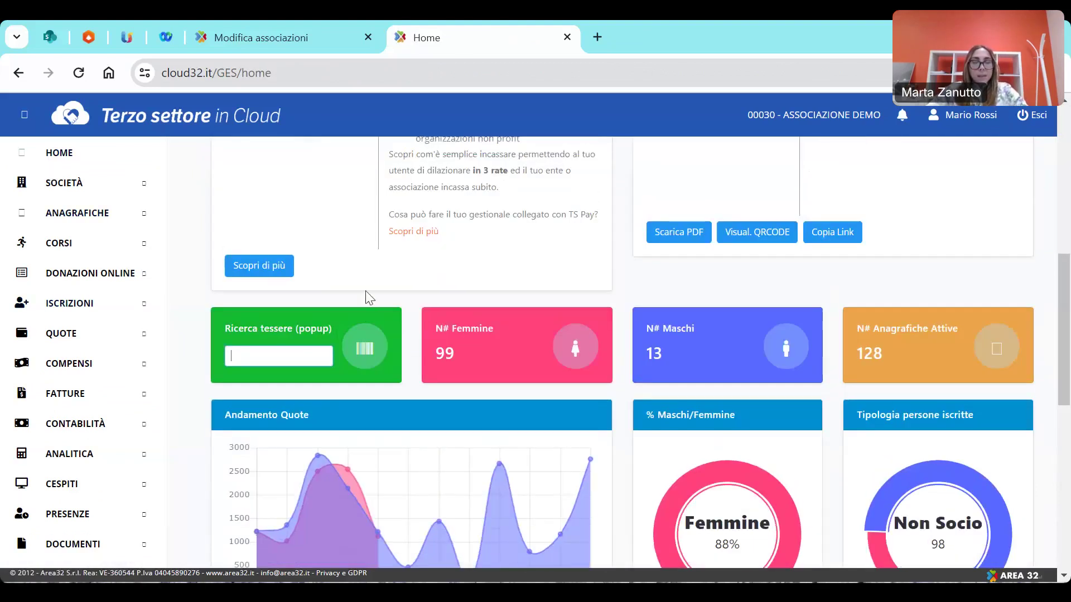
{"action": "left_click", "coordinate": [98, 335]}
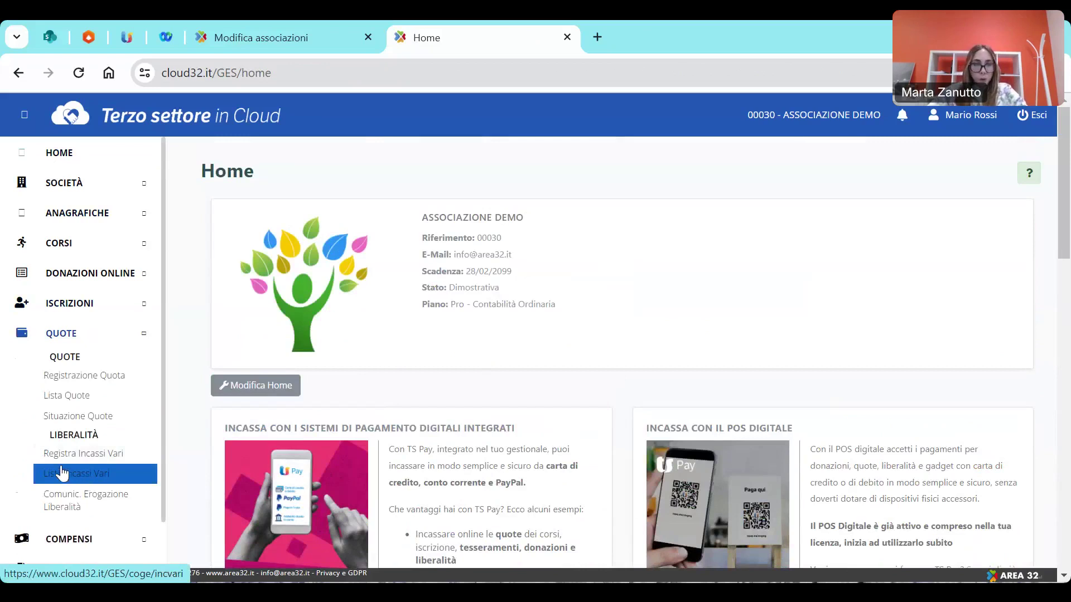
{"action": "left_click", "coordinate": [21, 335]}
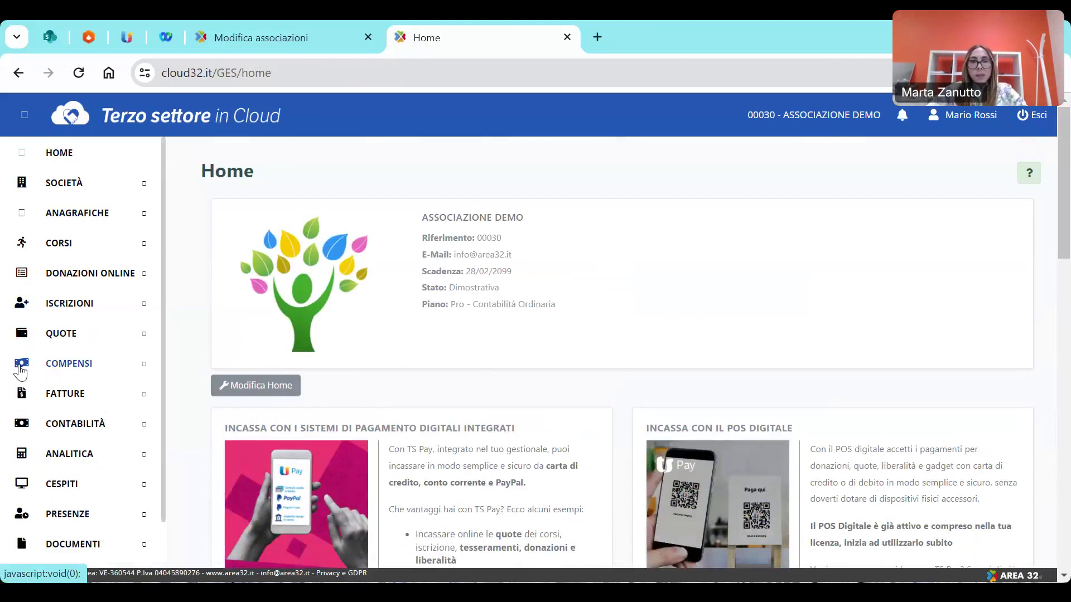
View the entries of the Compensi section, switch to AthenaPortal and view its Compensi entries for comparison.
{"action": "left_click", "coordinate": [21, 369]}
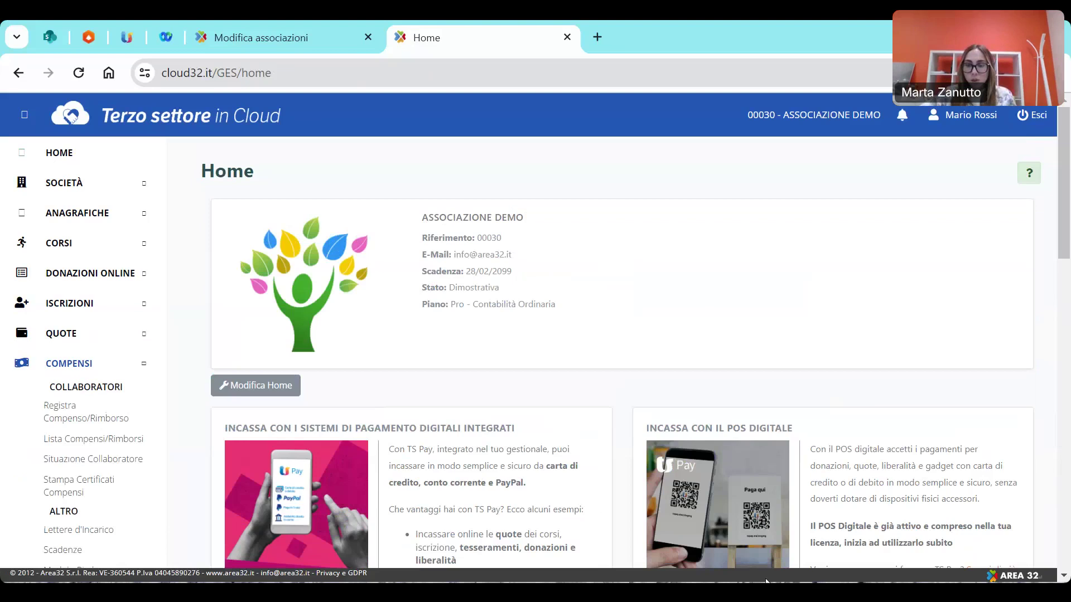
{"action": "key", "text": "alt+Tab"}
{"action": "mouse_move", "coordinate": [319, 148]}
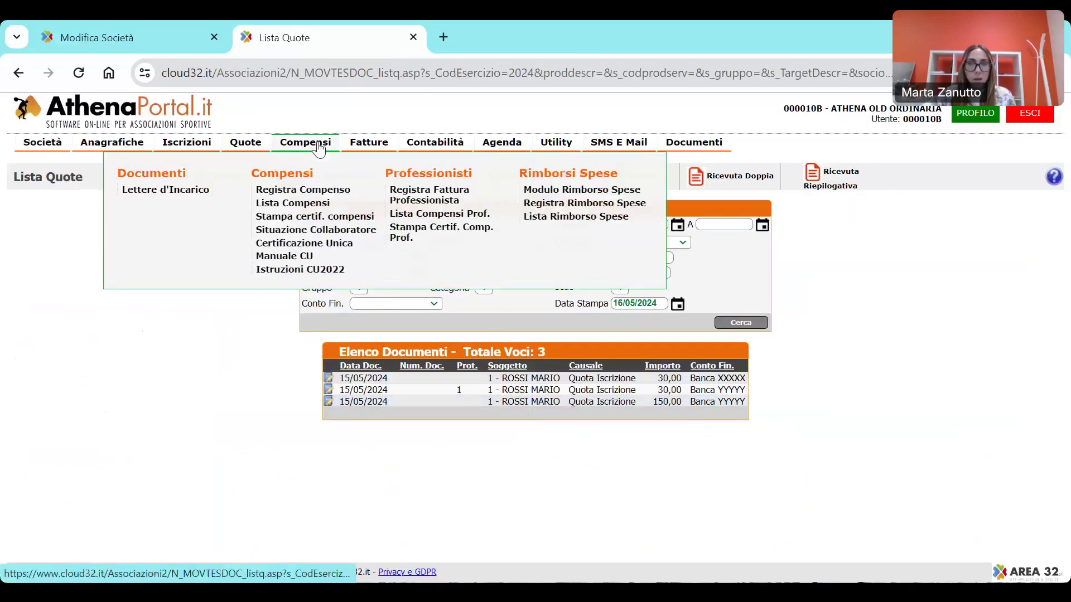